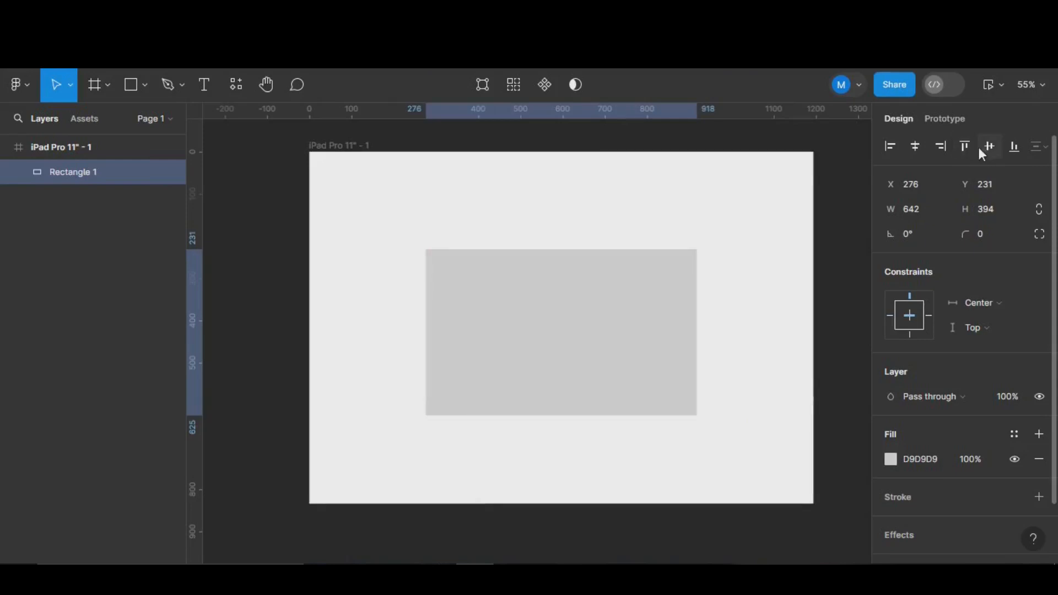
- Vertically centre the grey rectangle in the frame and duplicate it to the right in 128 px steps
left_click(989, 146)
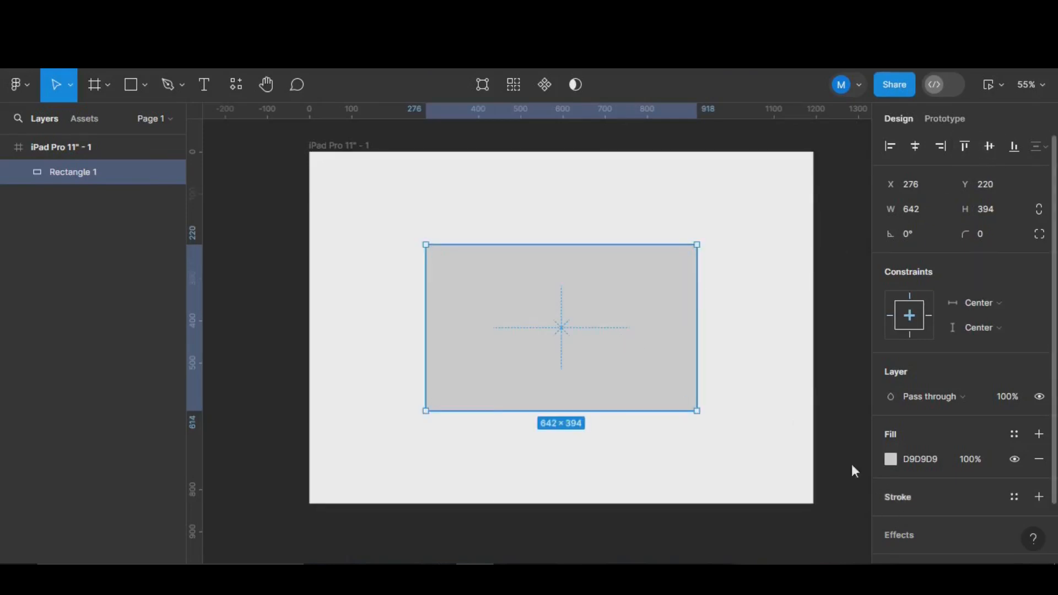
left_click_drag(608, 347, 681, 346, "alt")
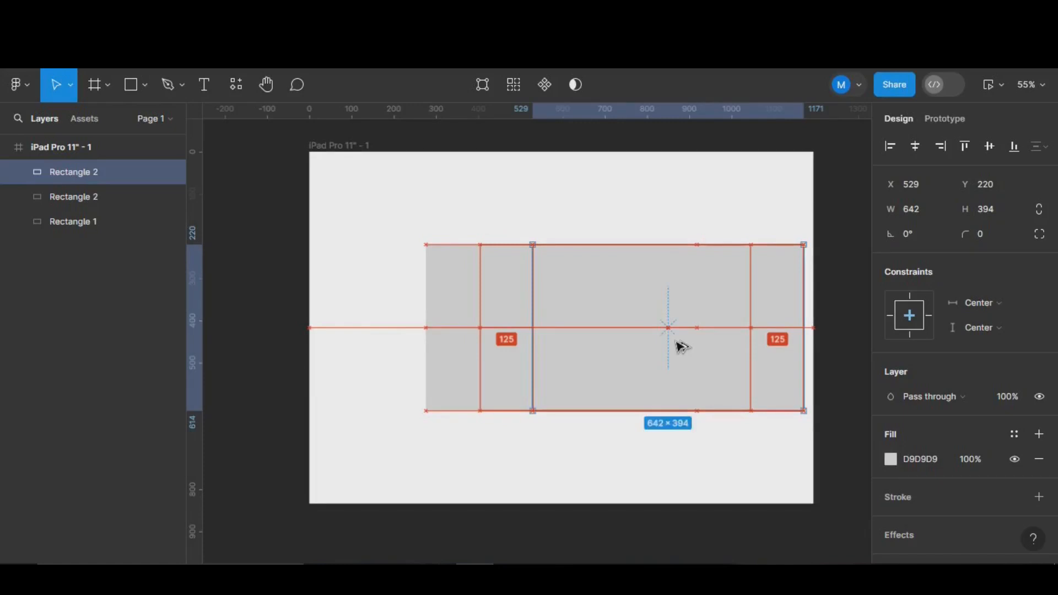
- Fill the rightmost rectangle red E53232 and the middle one yellow F4C417
left_click(890, 458)
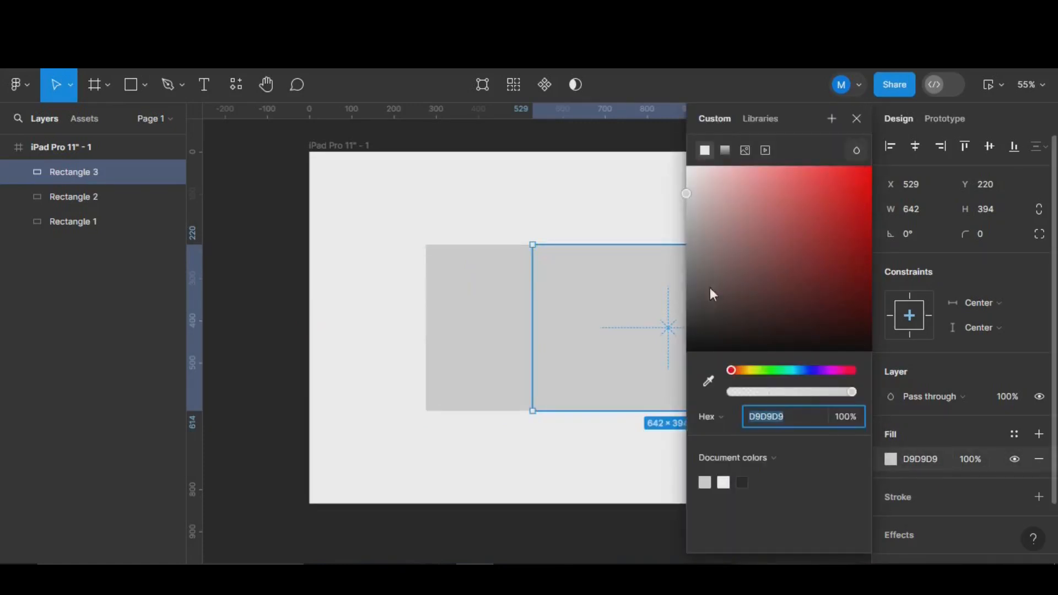
left_click(819, 170)
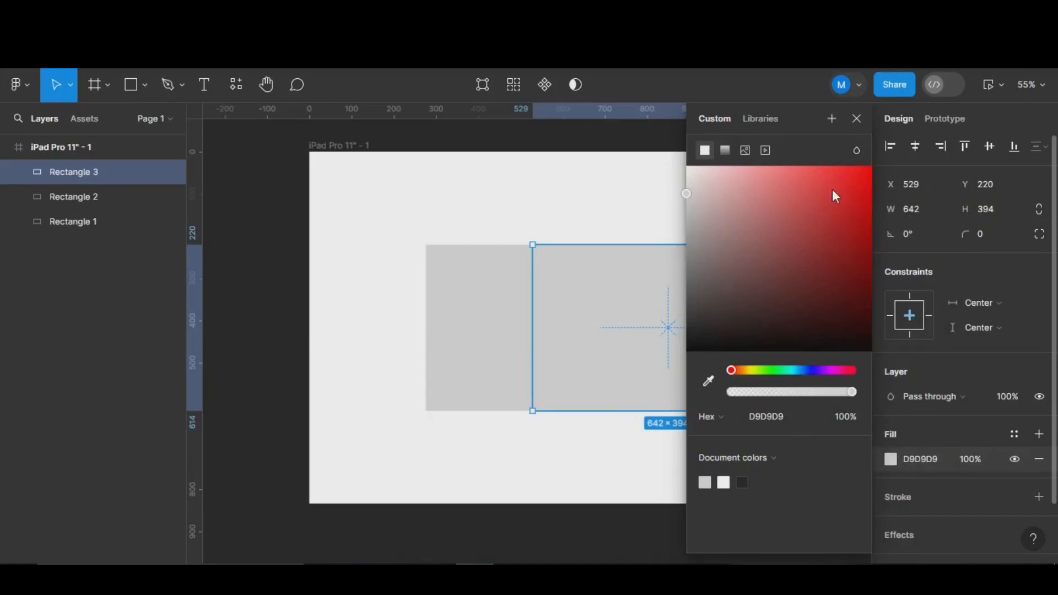
left_click(832, 184)
left_click(520, 327)
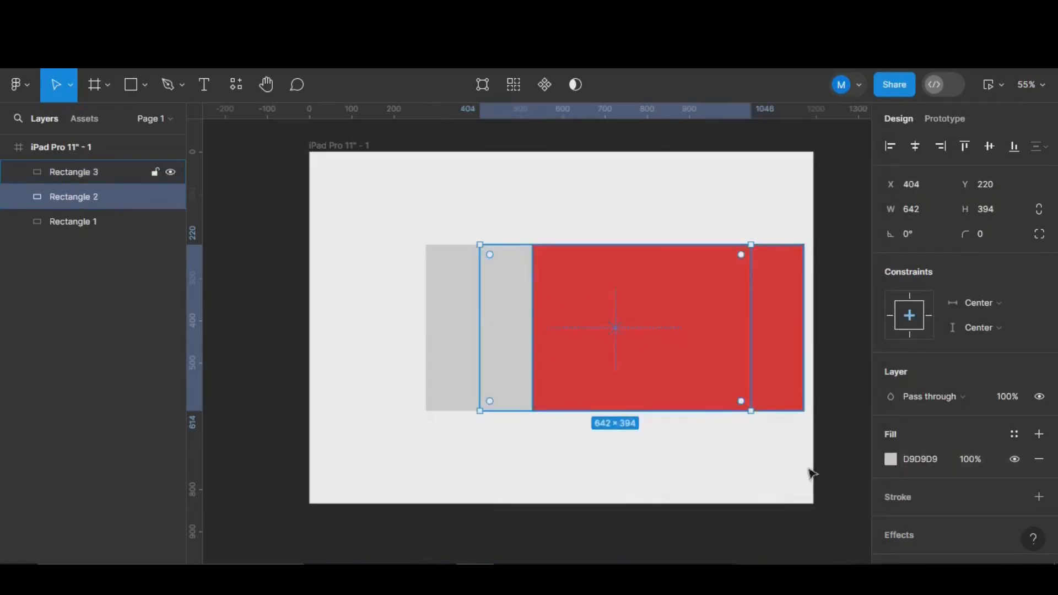
left_click(890, 458)
left_click_drag(761, 371, 746, 370)
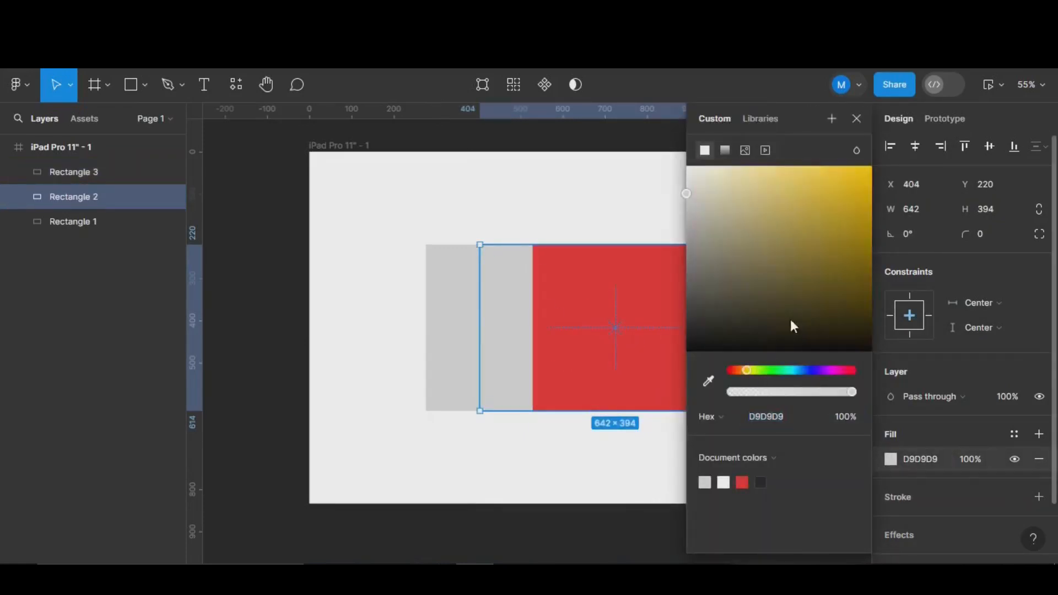
left_click(852, 181)
- Fill the left rectangle blue to complete the three-colour band
left_click(437, 305)
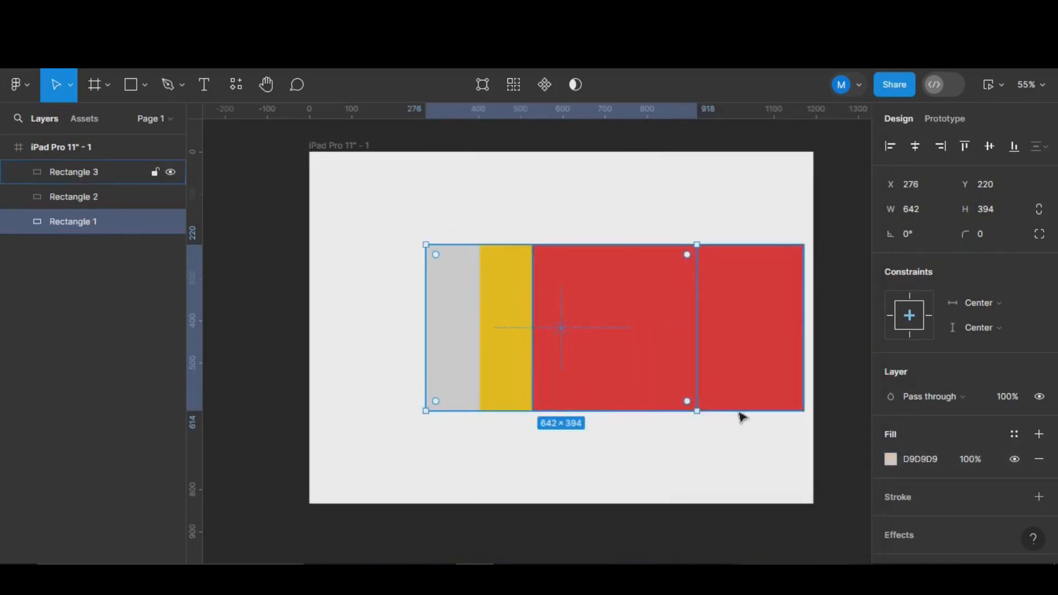
left_click(889, 459)
left_click(803, 370)
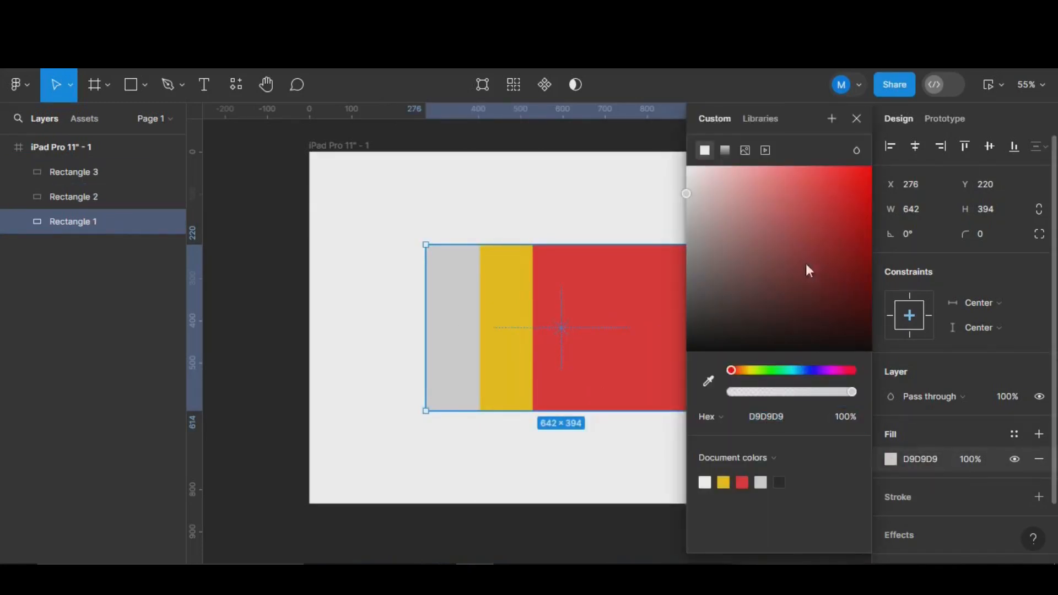
left_click(809, 244)
left_click(510, 432)
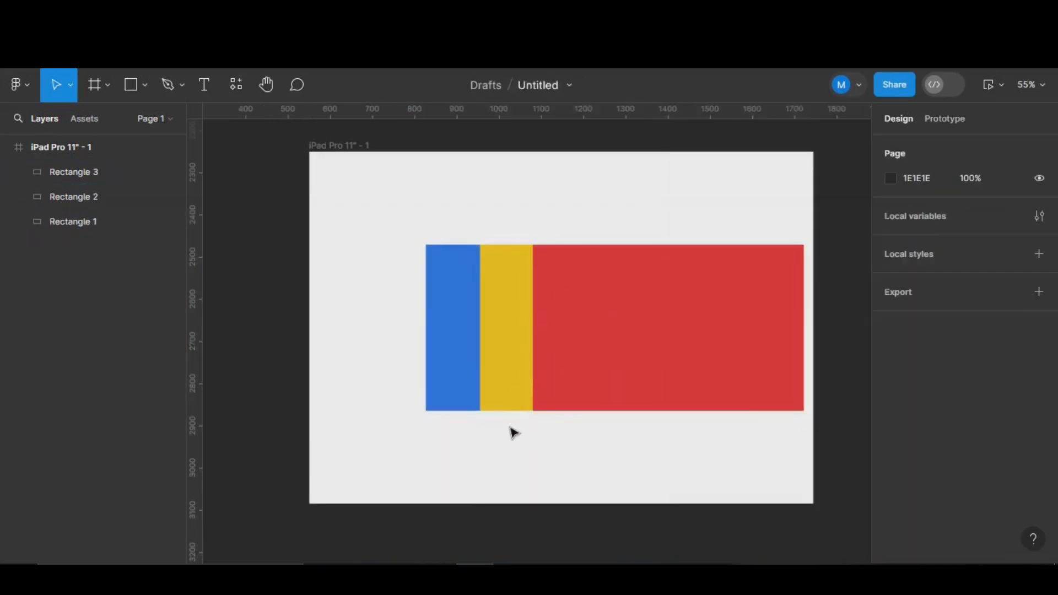
left_click(514, 376)
- Send the yellow rectangle, then the red one, to the back so blue sits in front
right_click(514, 377)
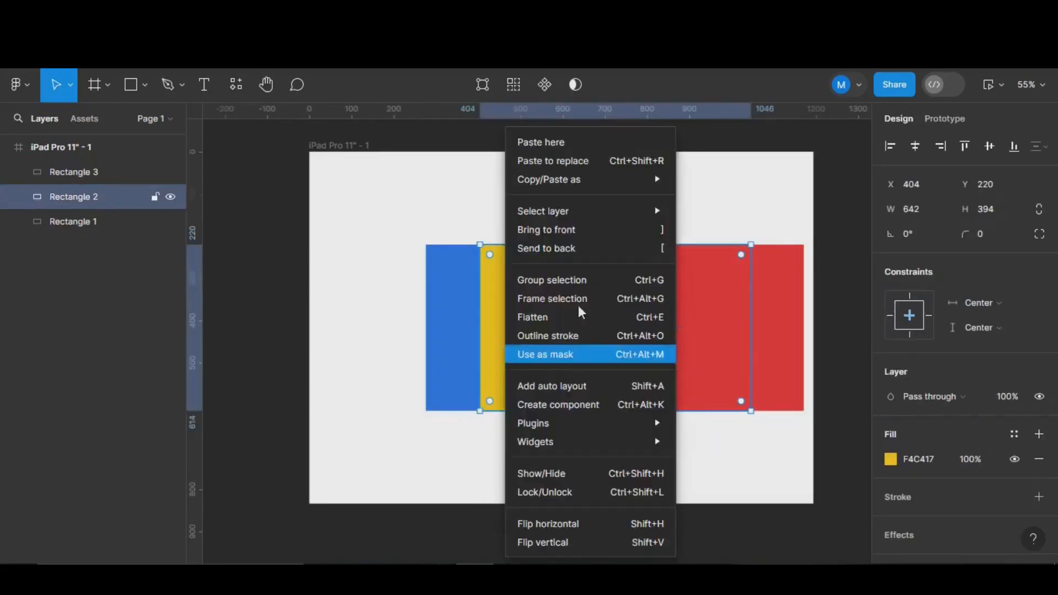
left_click(606, 246)
right_click(616, 333)
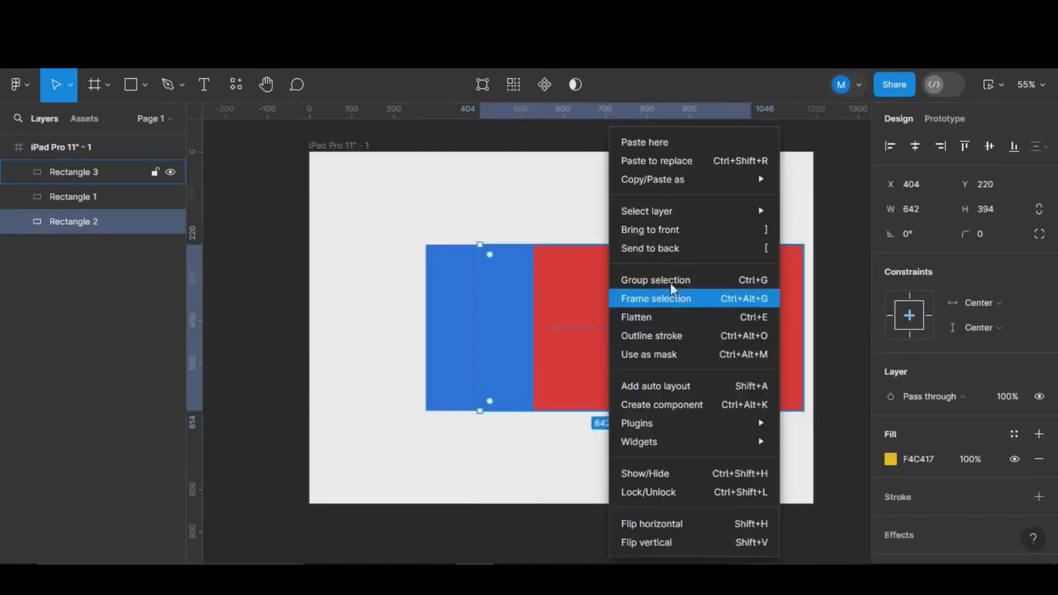
left_click(693, 248)
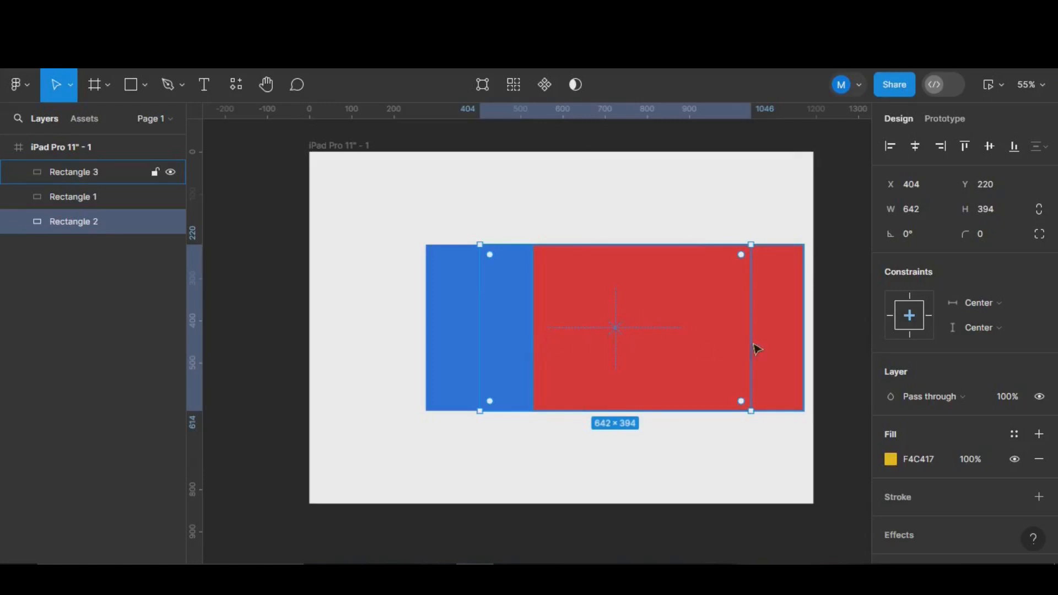
right_click(787, 349)
left_click(829, 248)
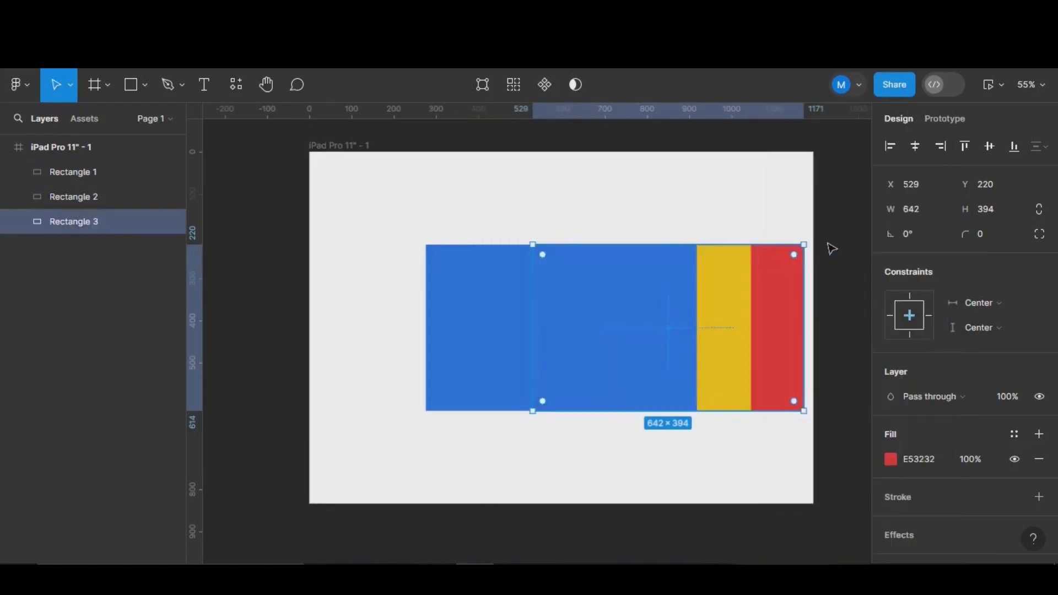
left_click(489, 362)
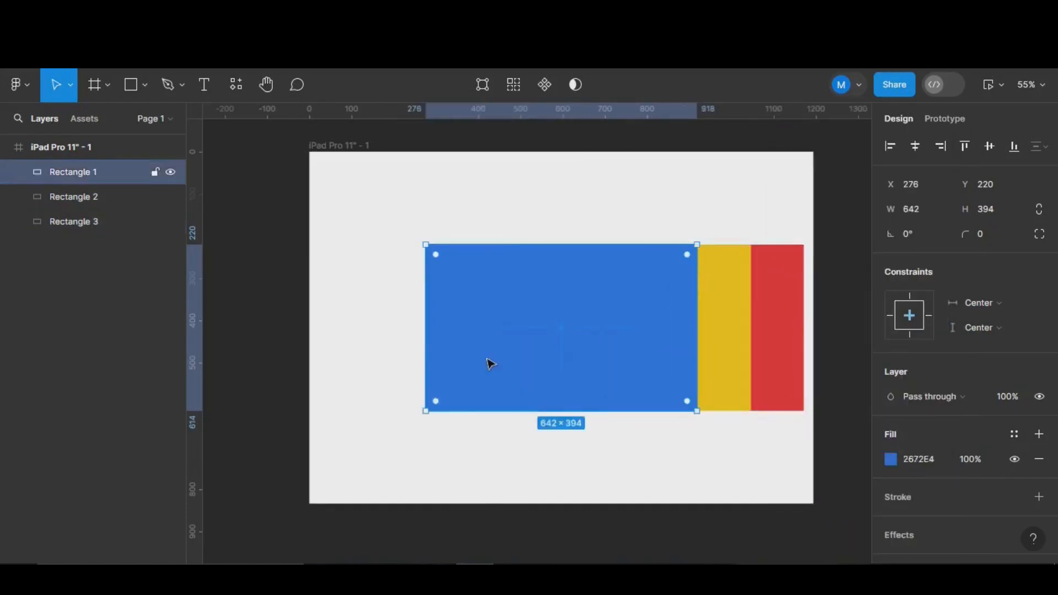
left_click(739, 370)
- Duplicate the yellow and red cards to the blue card's left and centre all five in the frame
left_click_drag(739, 370, 634, 368)
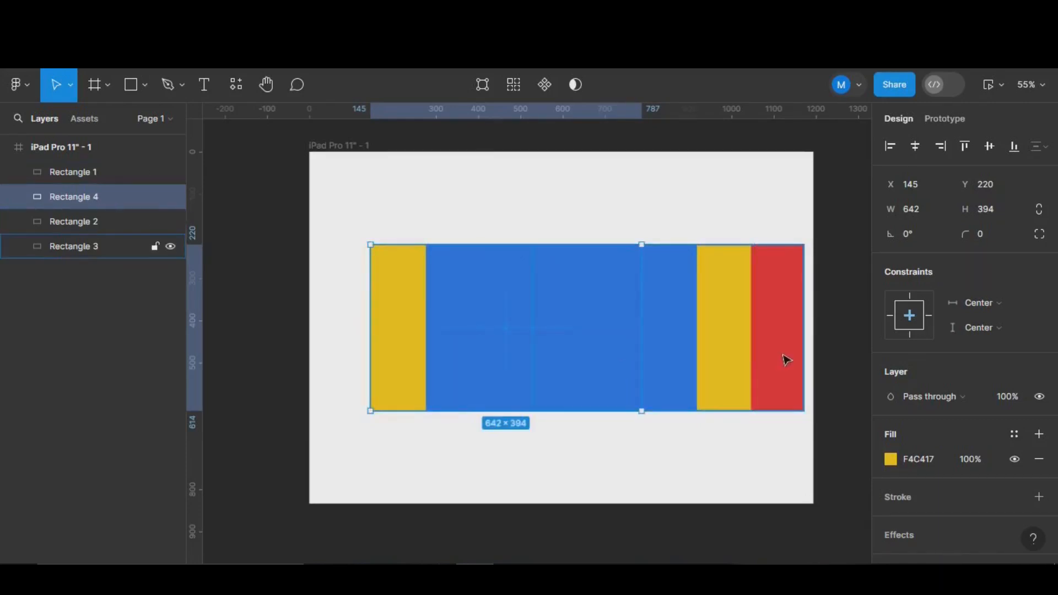
left_click_drag(783, 358, 574, 360)
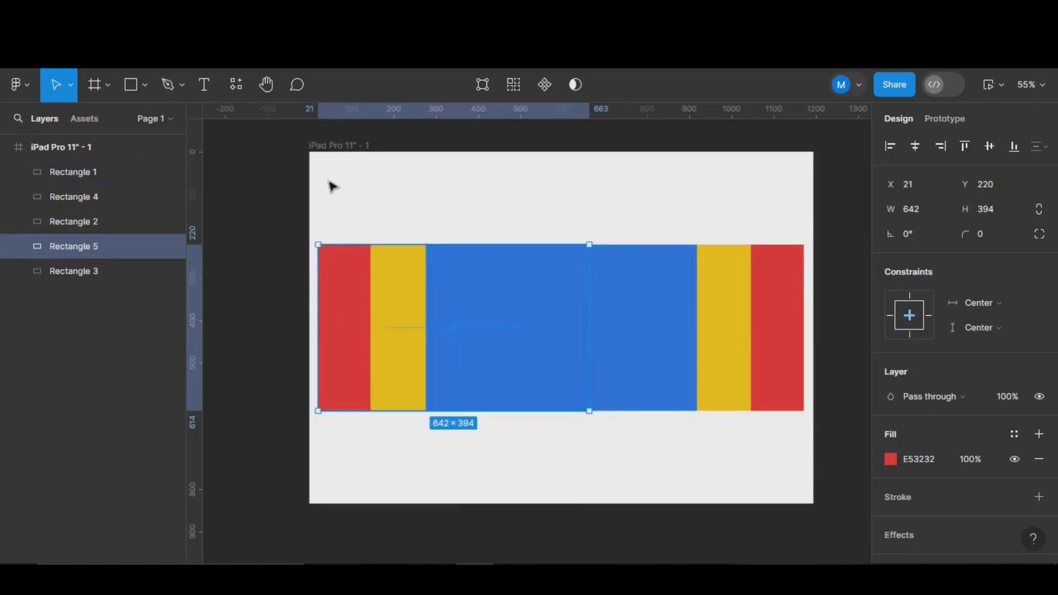
left_click_drag(323, 181, 803, 462)
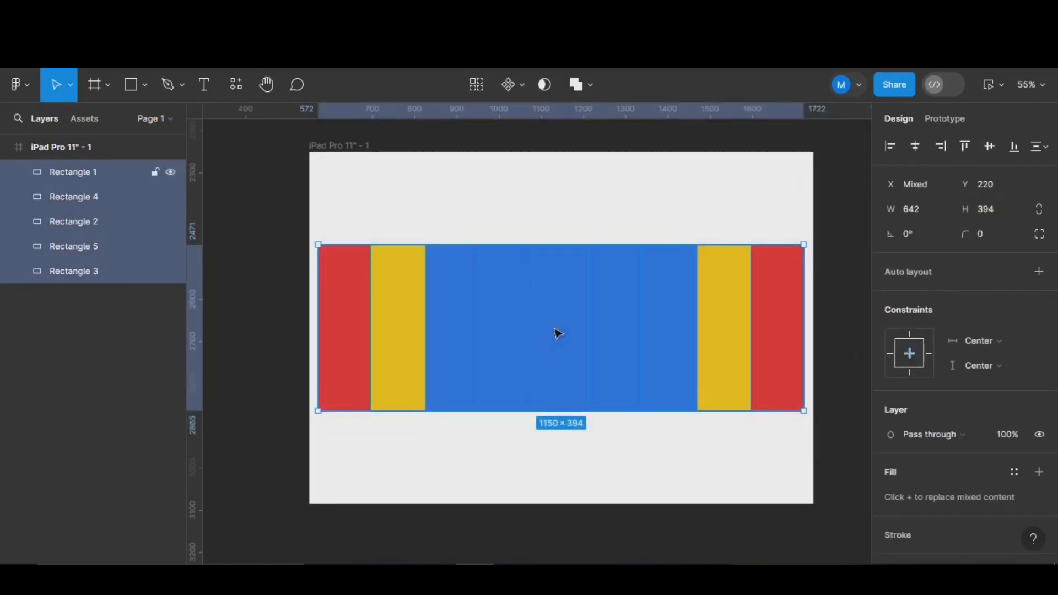
left_click_drag(557, 333, 555, 369)
- Select both yellow cards, undoing an accidental height change
left_click(522, 417)
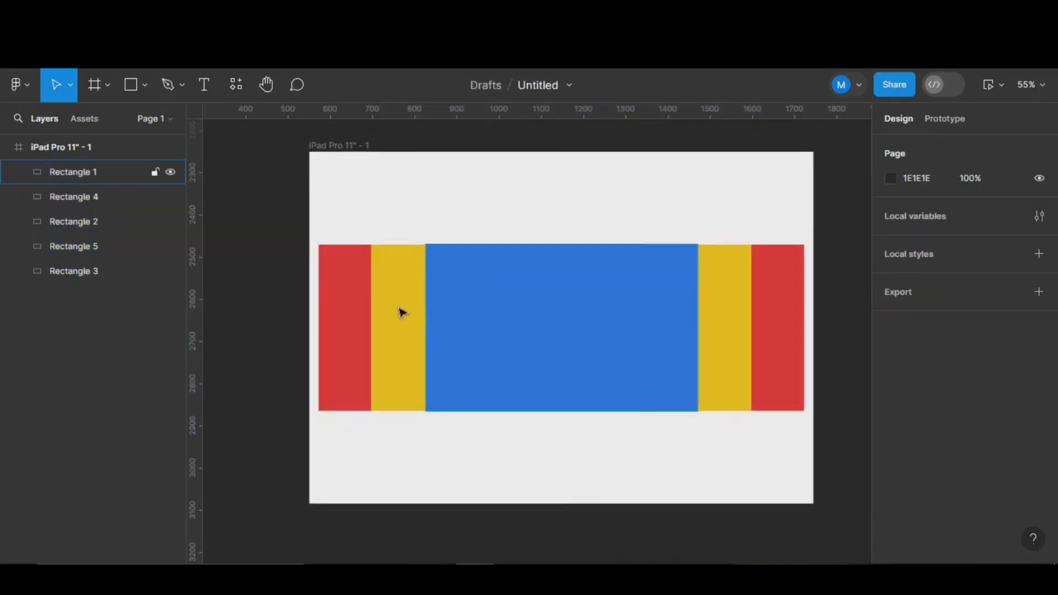
left_click(367, 304)
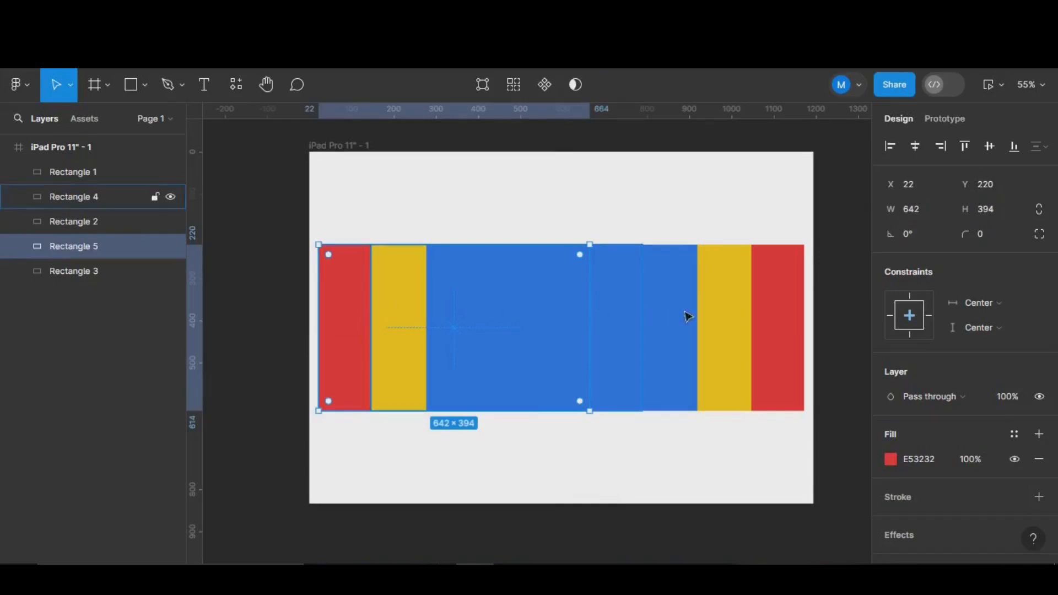
left_click(785, 317, "shift")
left_click(389, 299)
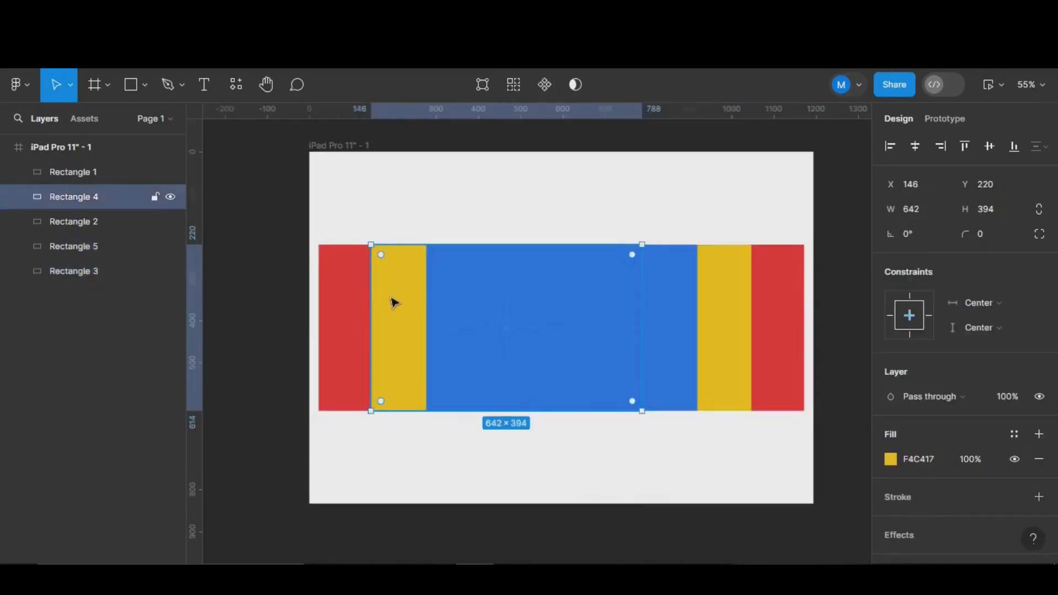
left_click(703, 329, "shift")
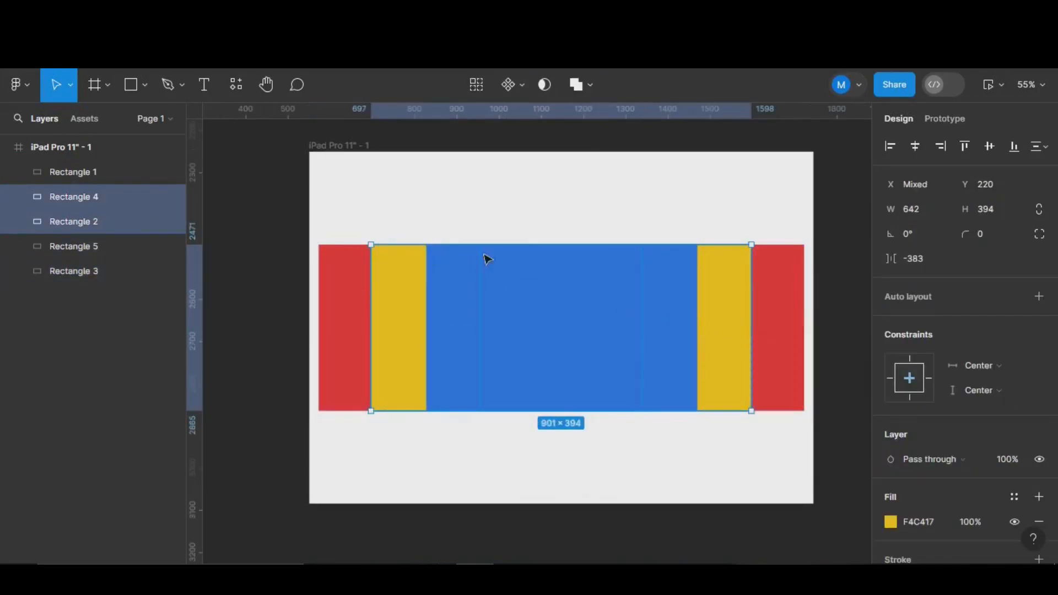
left_click_drag(570, 247, 570, 253)
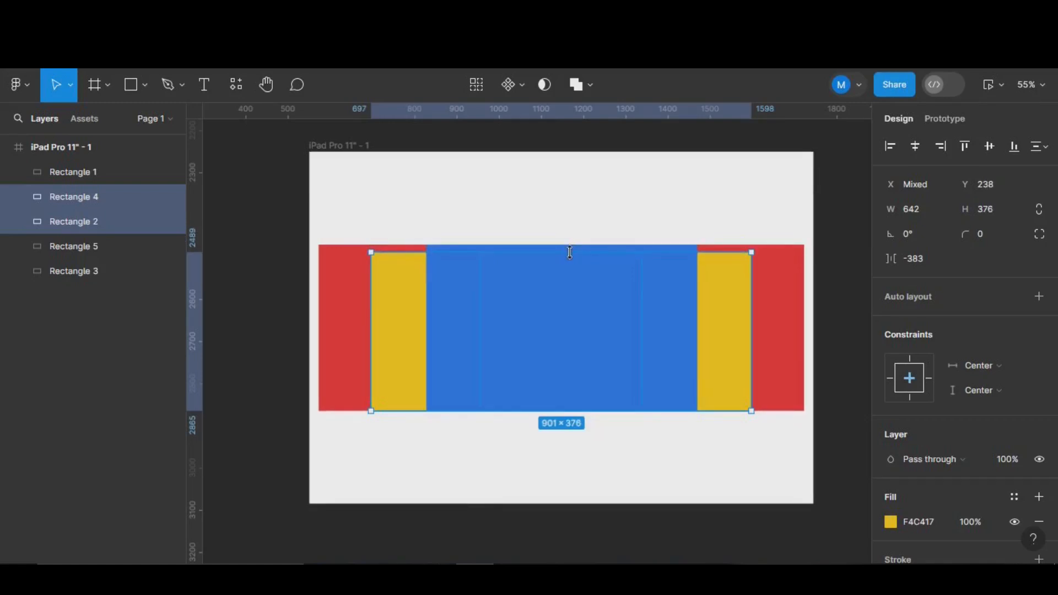
key("ctrl+z")
- Scale the yellow cards proportionally to 0.83x and recentre them vertically
key("k")
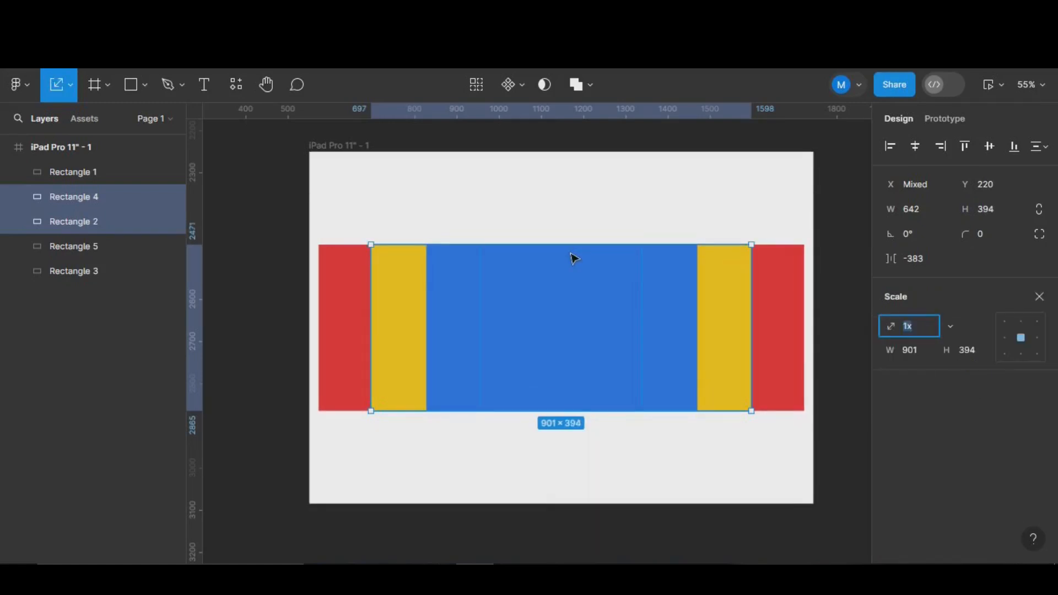
left_click_drag(574, 242, 574, 256)
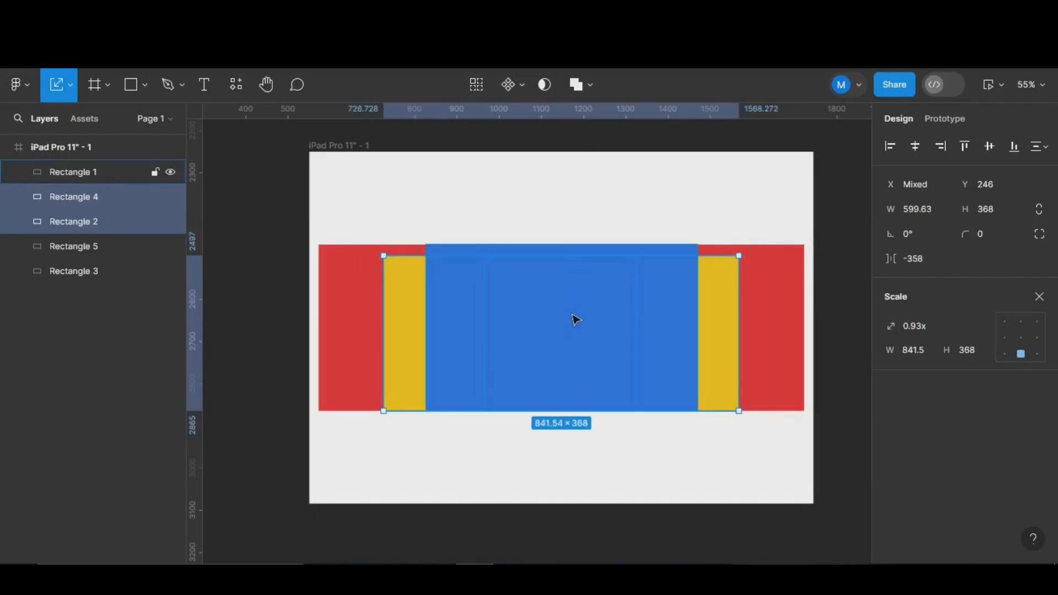
left_click_drag(576, 320, 577, 318)
left_click_drag(577, 403, 578, 389)
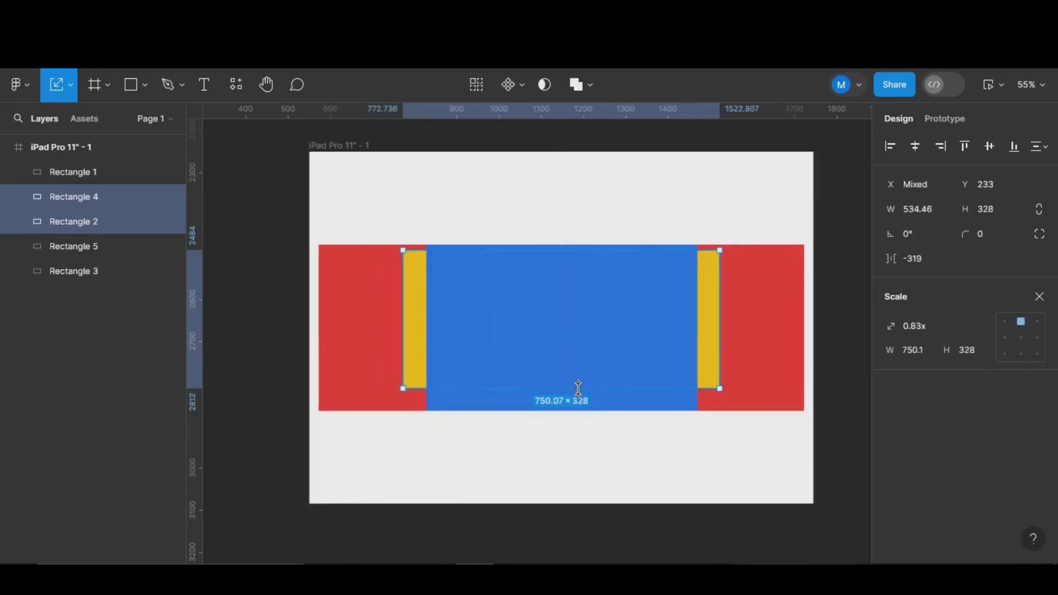
left_click_drag(581, 318, 578, 323)
left_click(332, 282)
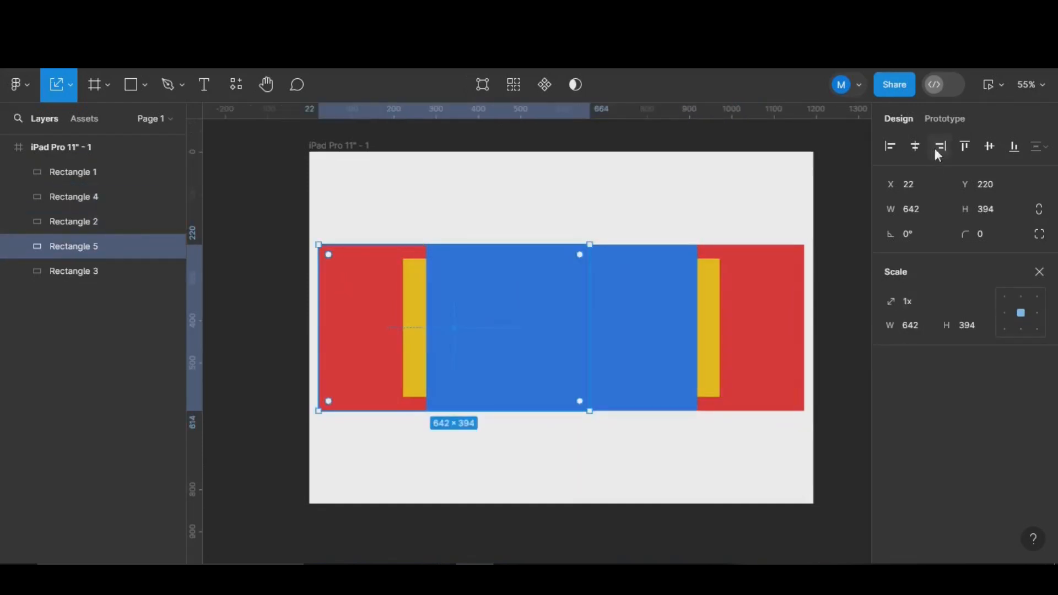
- Recolour the left outer card magenta E532BE by pasting the hex value
key("v")
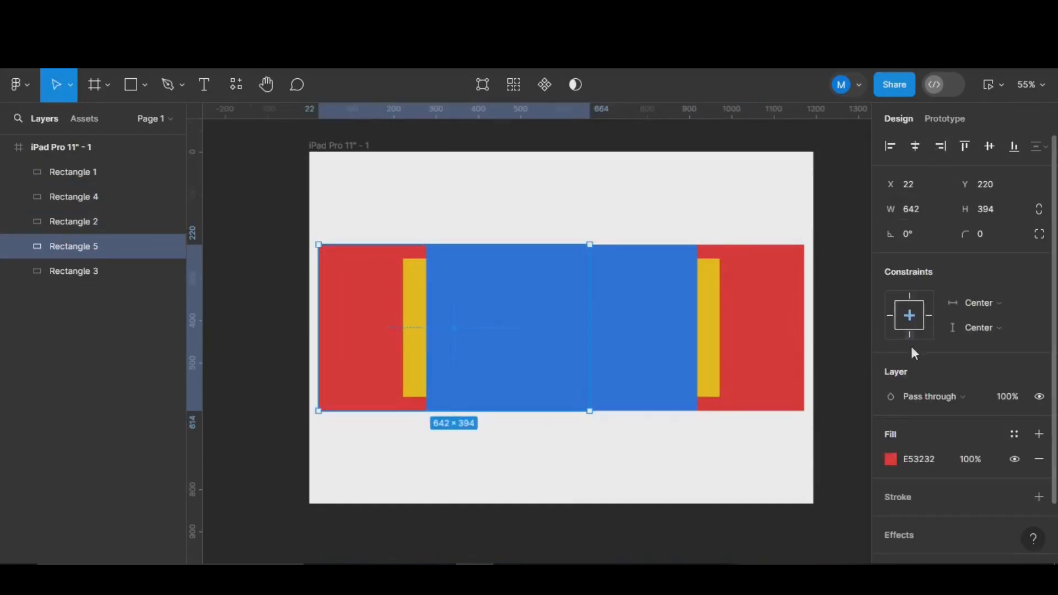
left_click(893, 459)
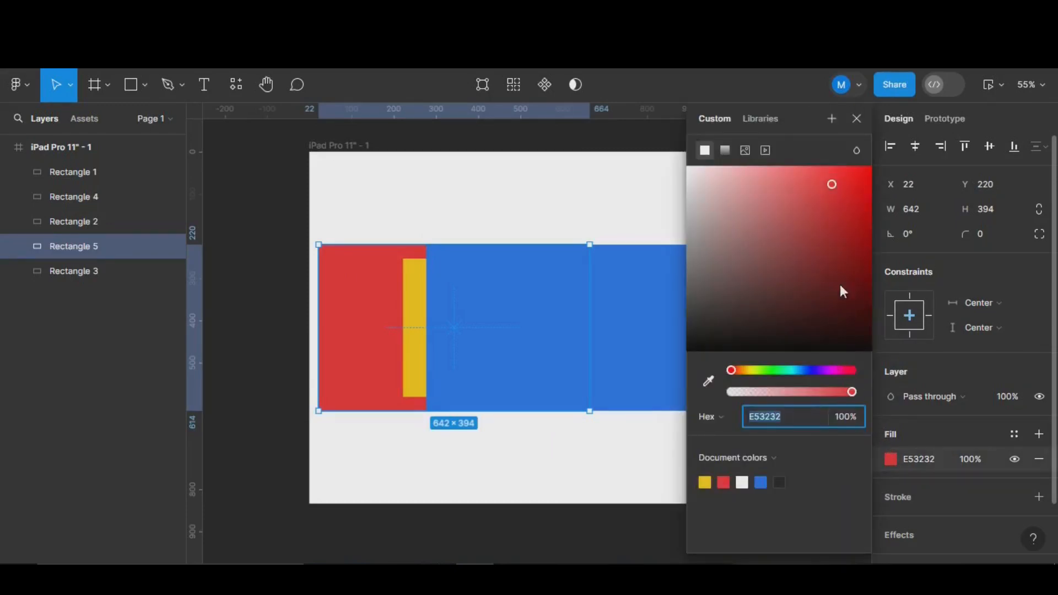
type("E532BE")
key("Return")
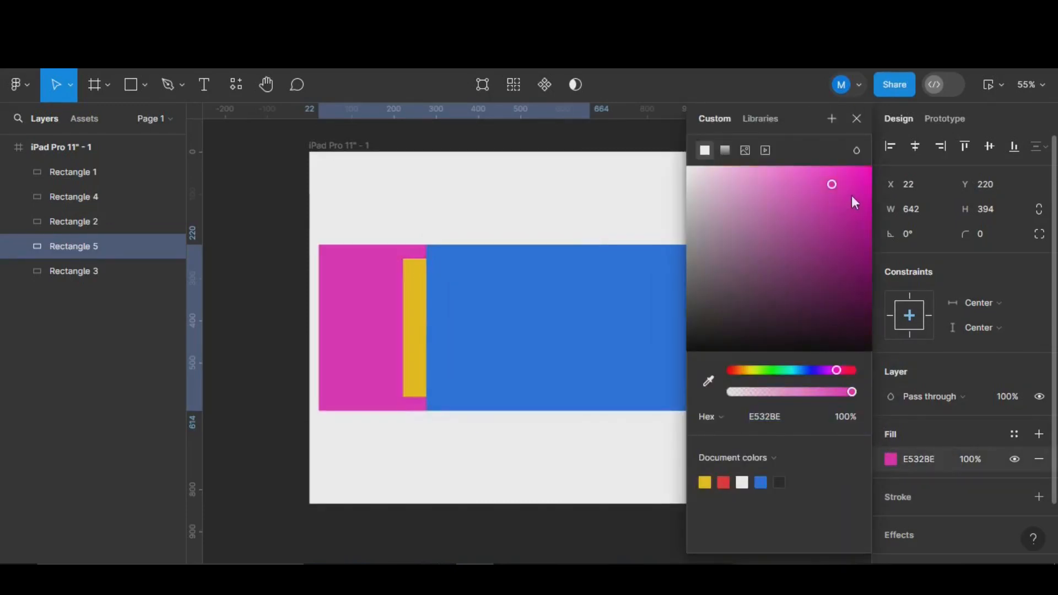
- Change the left inner card's fill to dark brown 664446
left_click(412, 337)
left_click(889, 459)
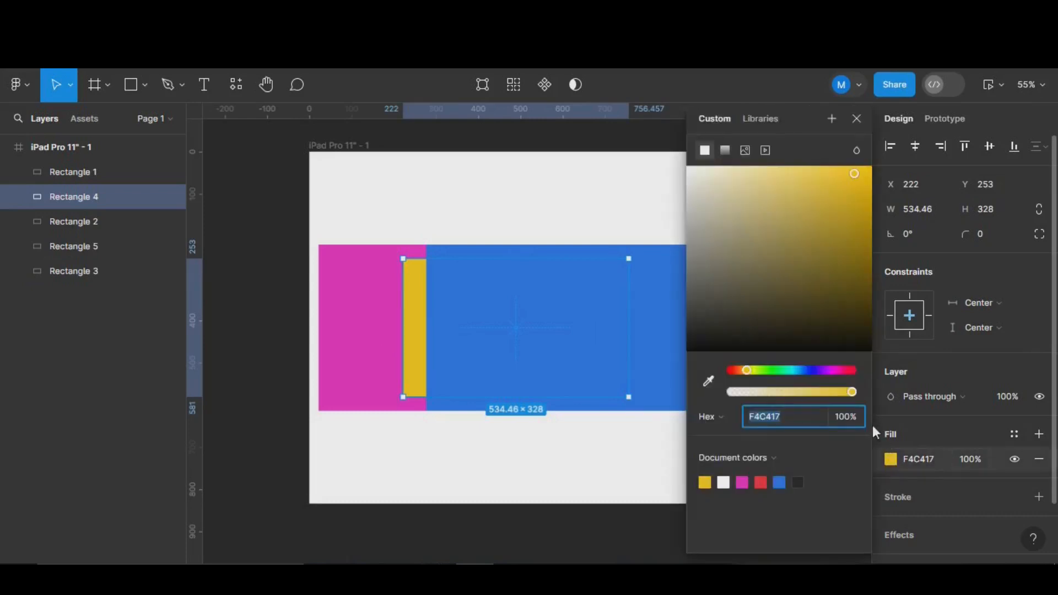
left_click(816, 371)
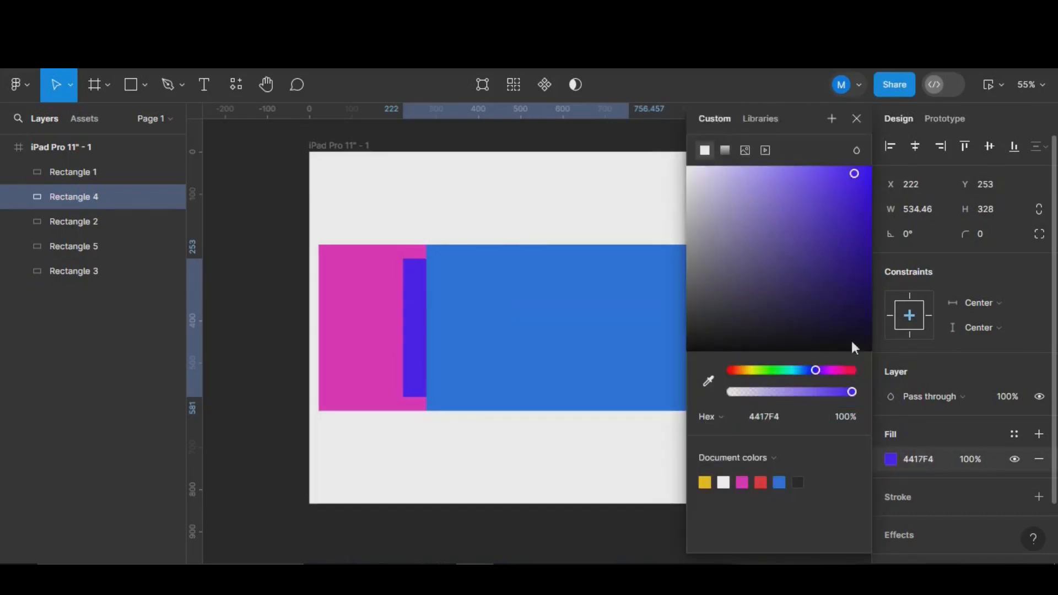
left_click(850, 371)
left_click(748, 276)
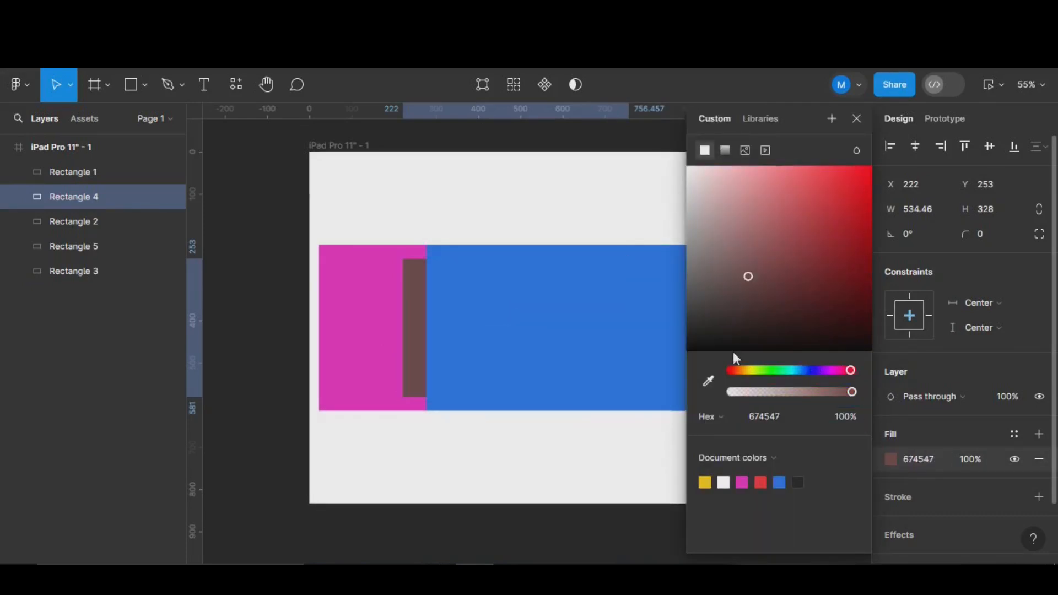
left_click(857, 118)
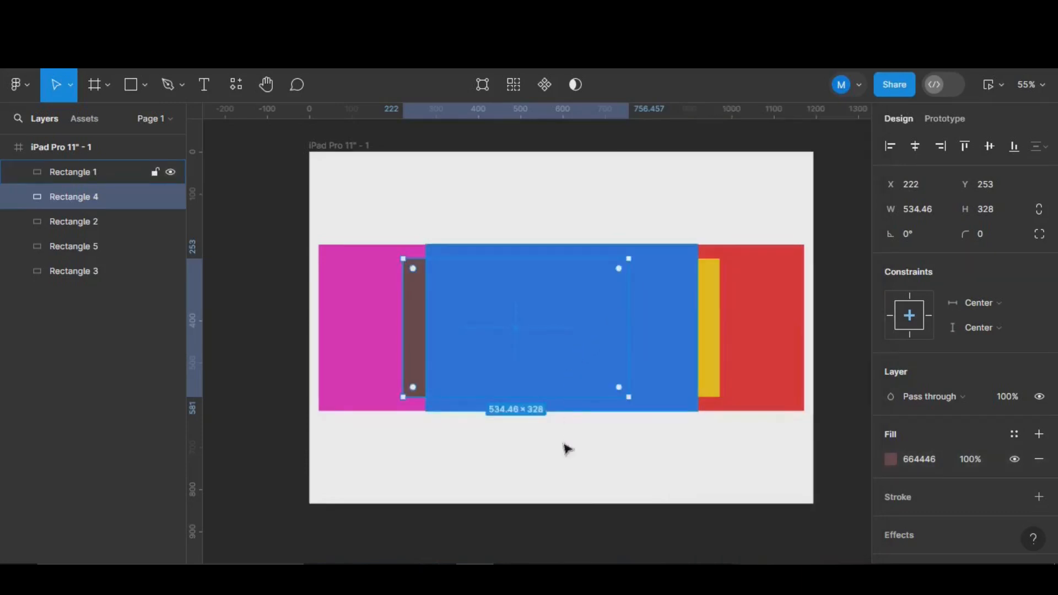
left_click(353, 311)
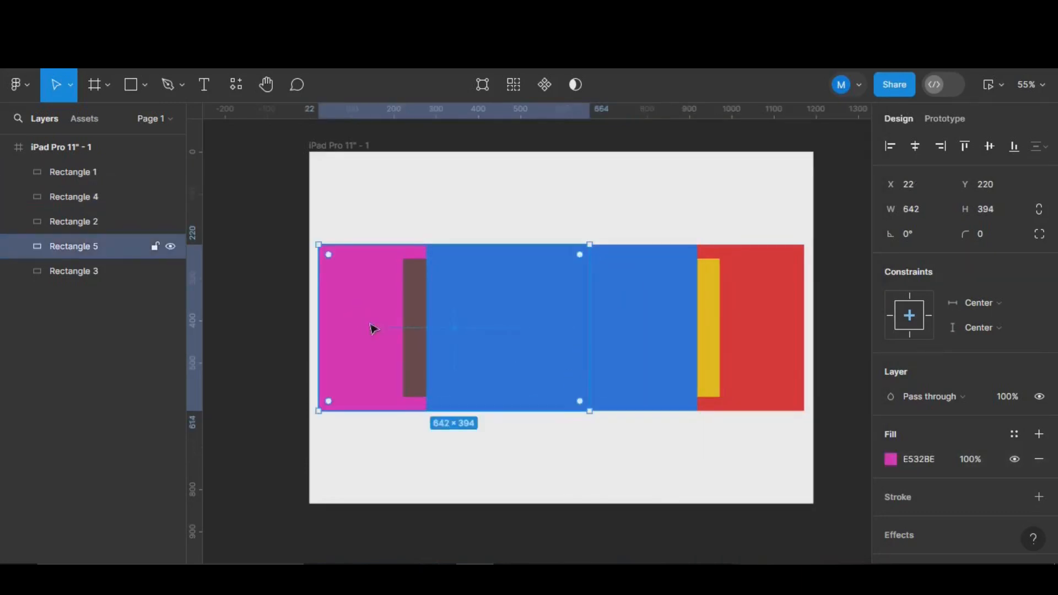
left_click(774, 358, "shift")
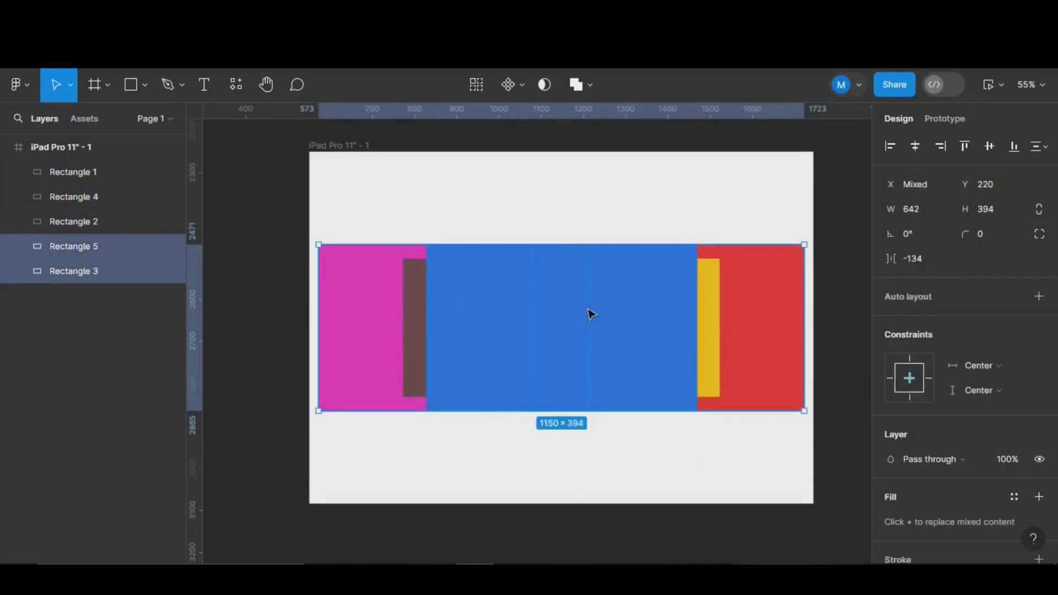
- Scale the magenta and red outer cards to 0.91x, 282 tall, and recentre them vertically
key("k")
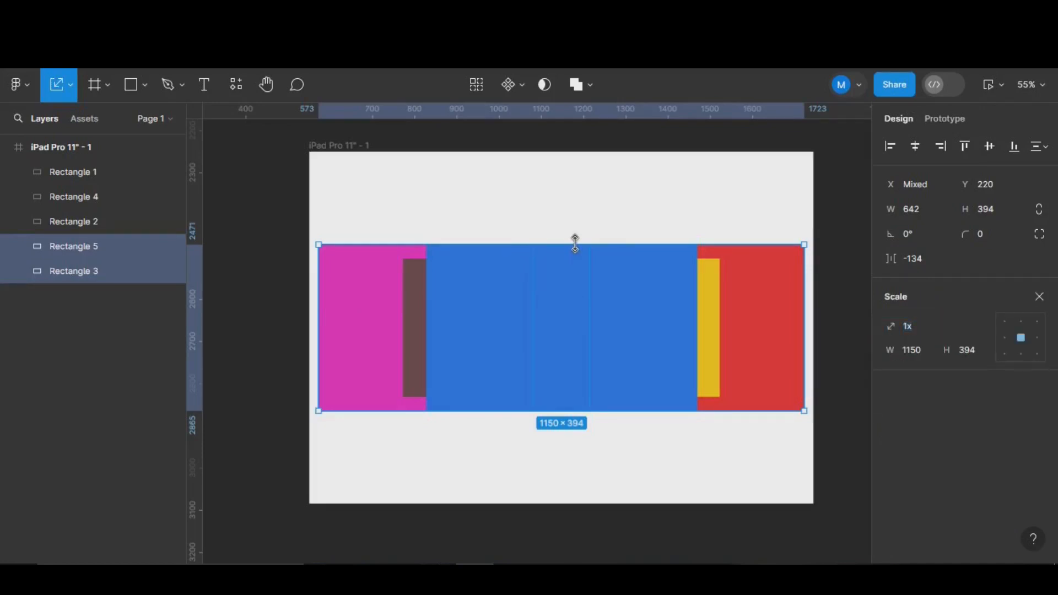
left_click_drag(573, 243, 575, 294)
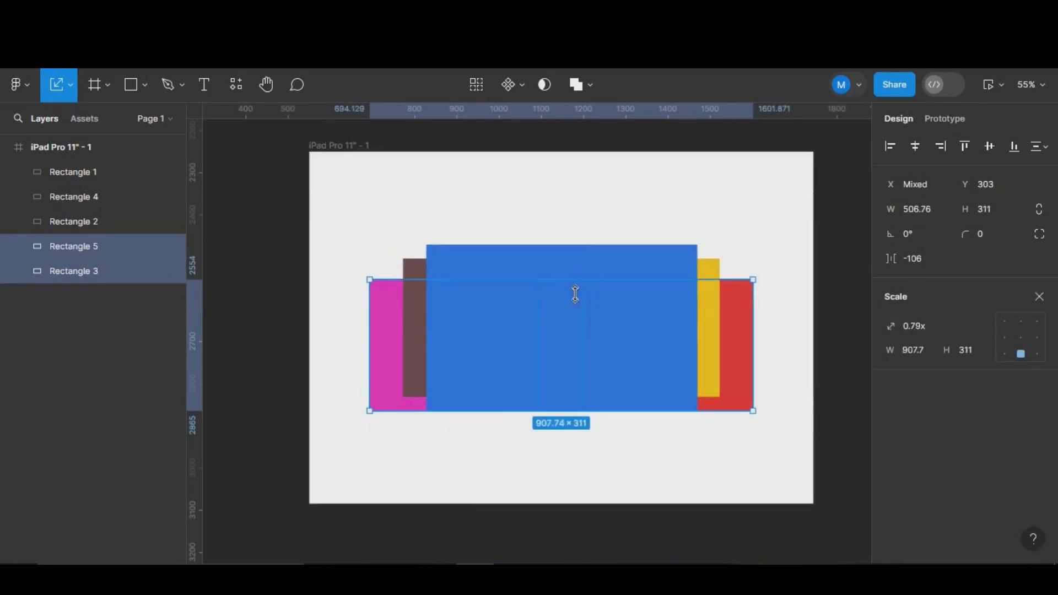
left_click_drag(570, 349, 570, 335)
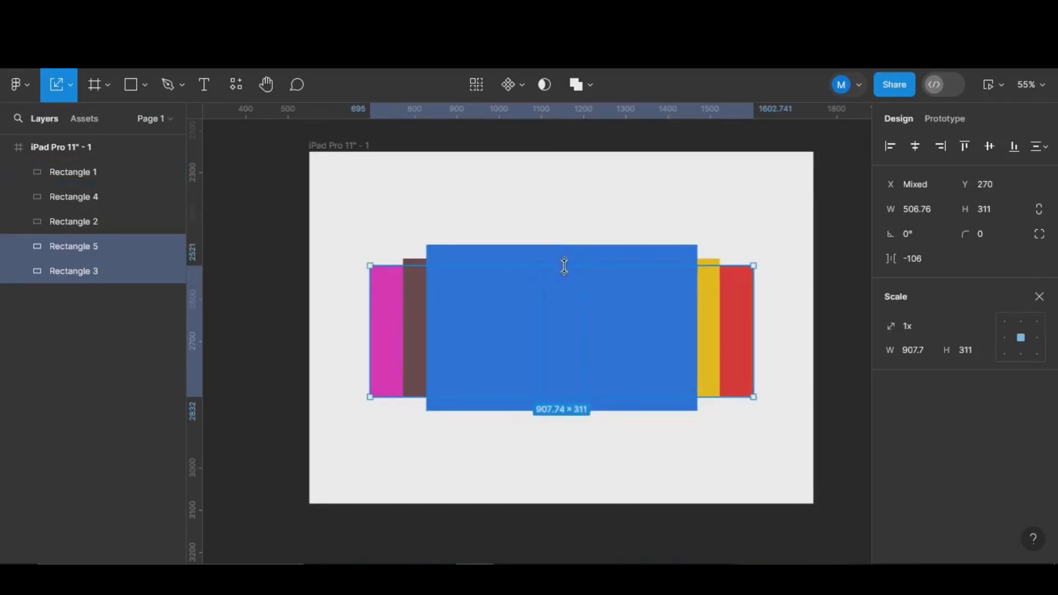
left_click_drag(565, 272, 566, 278)
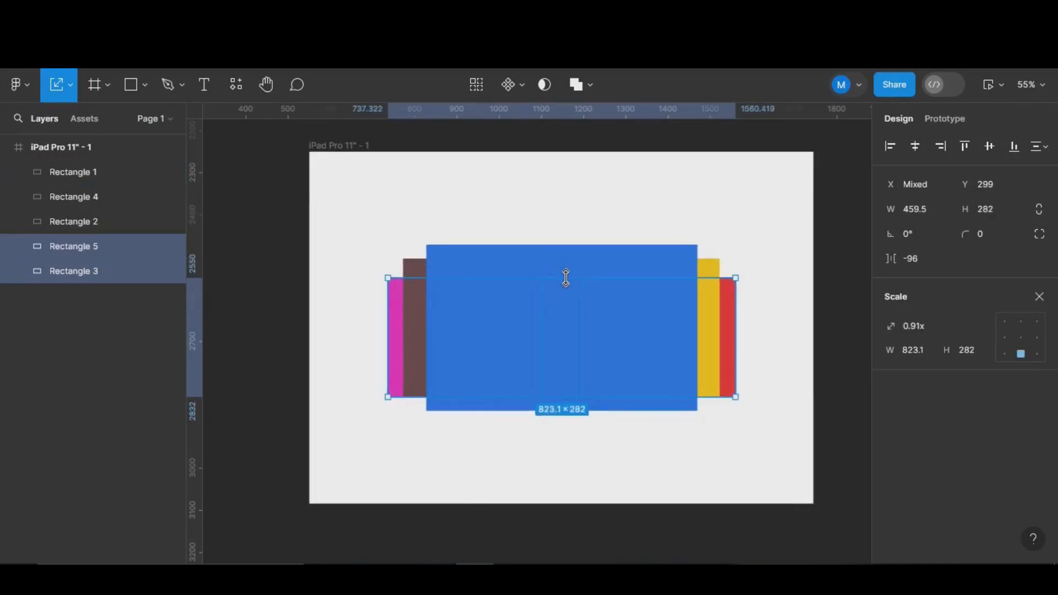
left_click_drag(566, 331, 564, 322)
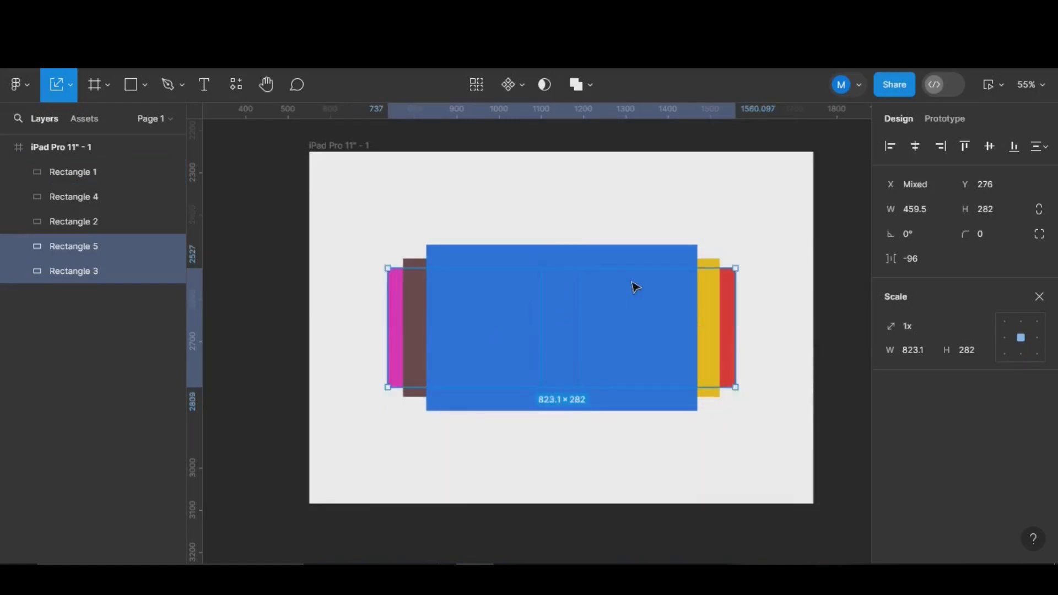
left_click(616, 260, "shift")
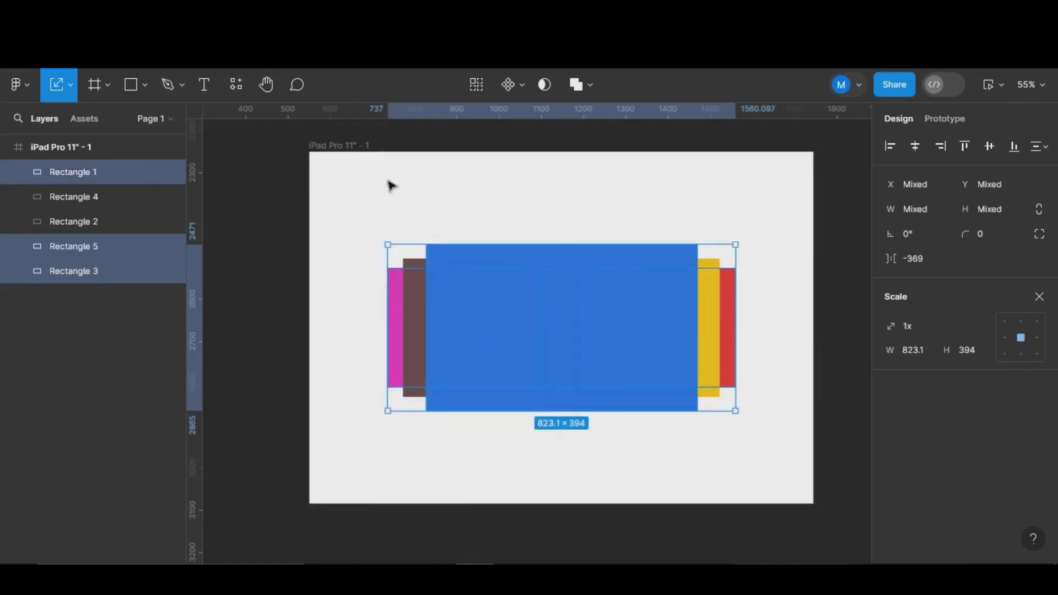
left_click(384, 210)
left_click_drag(373, 200, 752, 448)
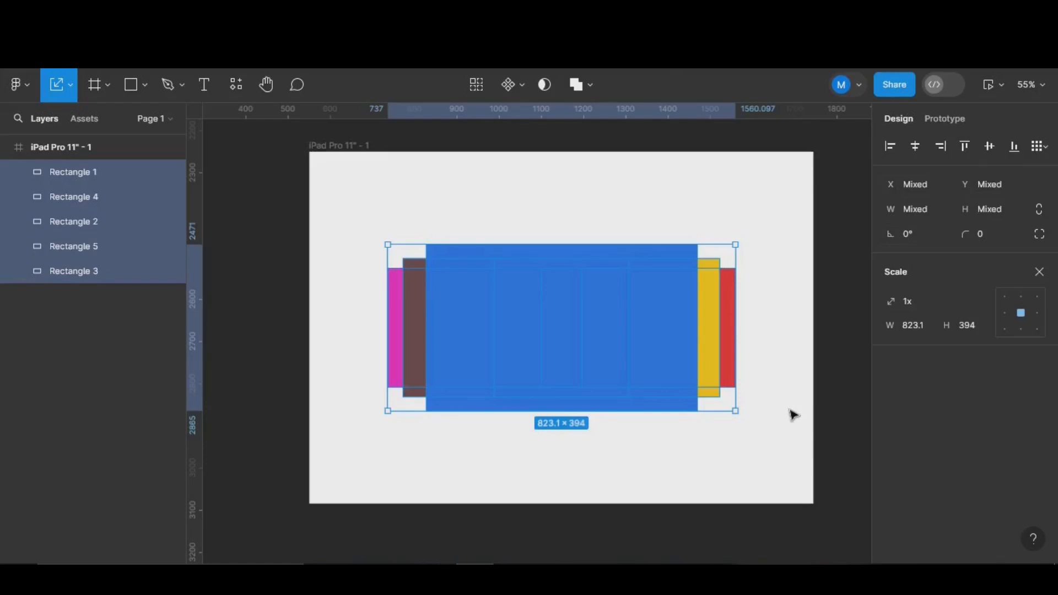
- Select all five cards and set their corner radius to 25
left_click(793, 383)
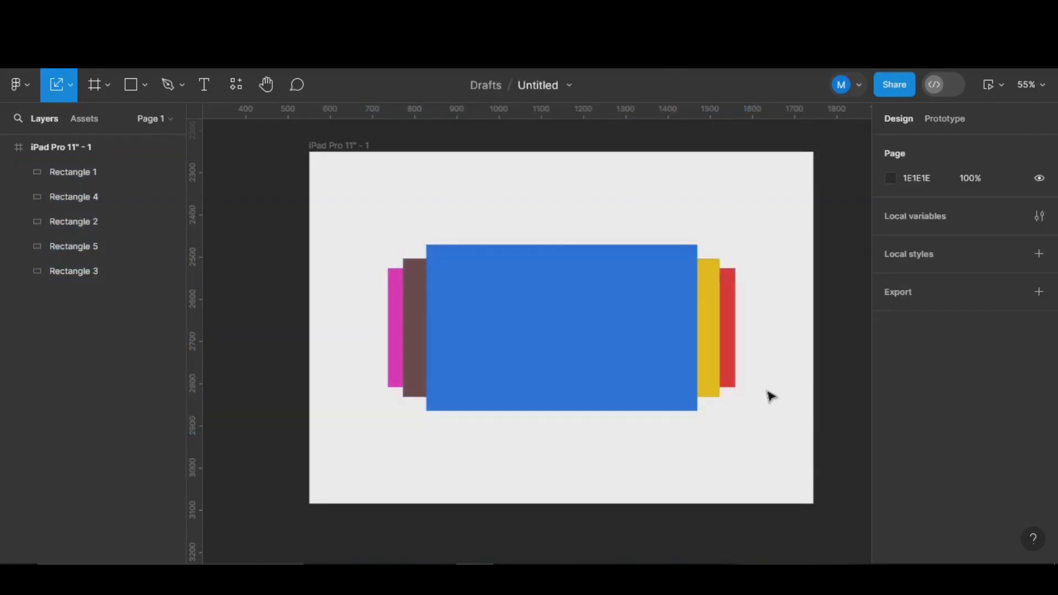
scroll(760, 415, "down", 1)
scroll(761, 416, "up", 1)
left_click_drag(363, 213, 779, 477)
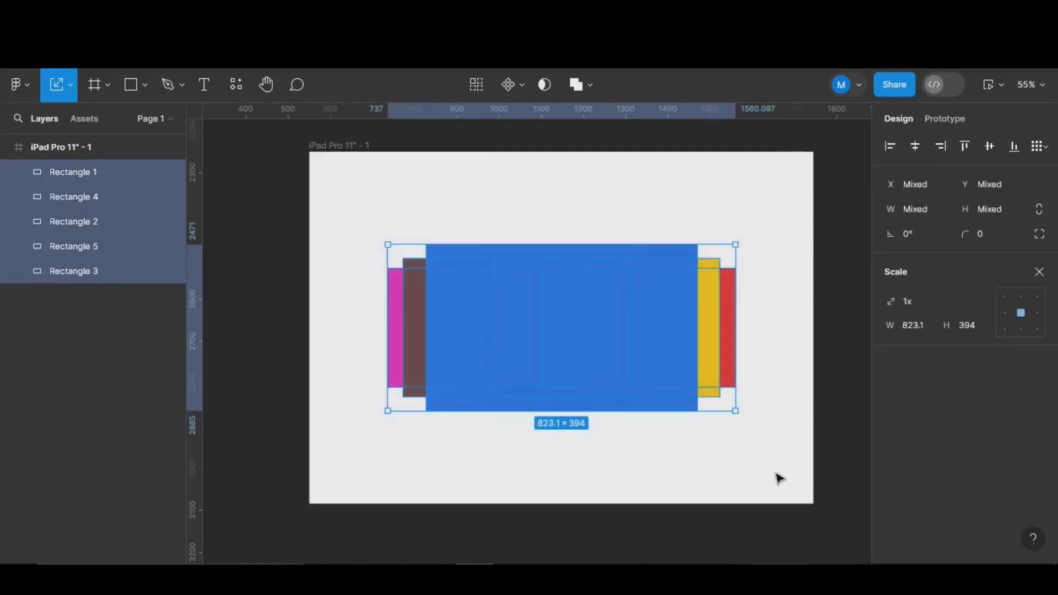
key("v")
left_click(971, 235)
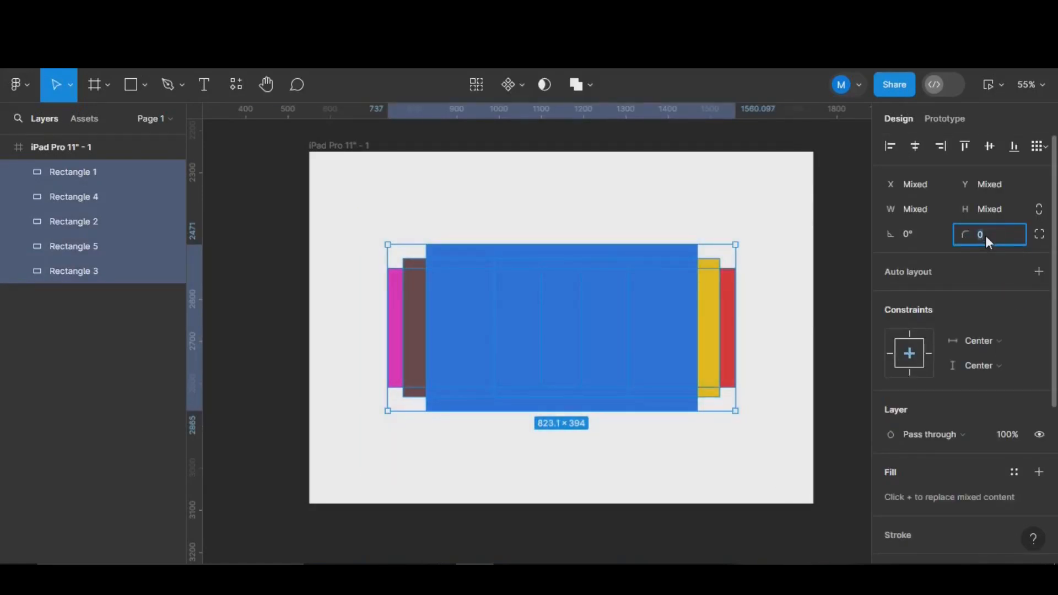
type("25")
key("Return")
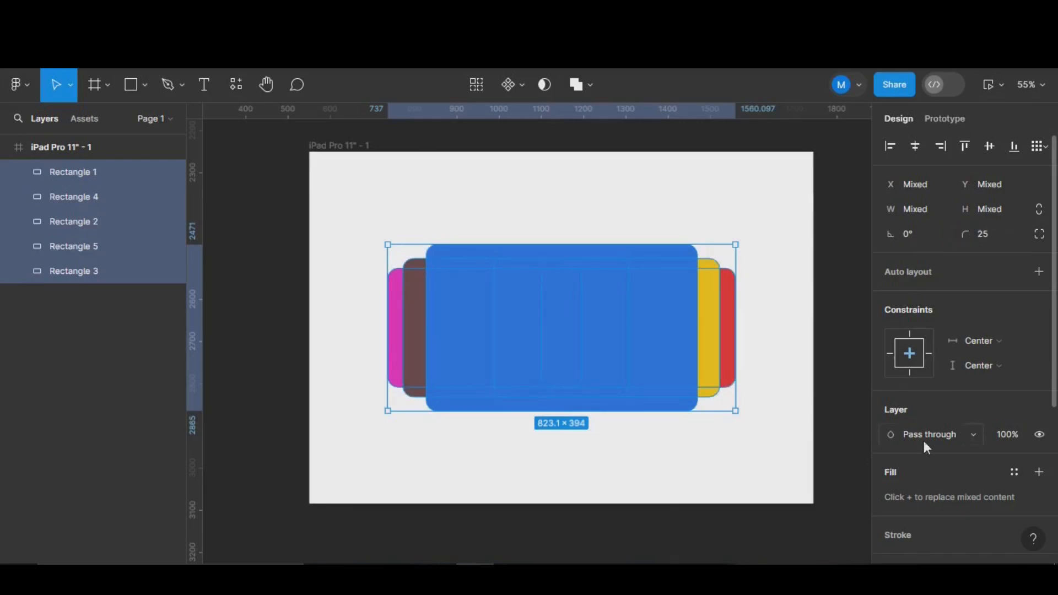
- Add a black drop shadow with blur 25 at 42% opacity
scroll(924, 441, "down", 5)
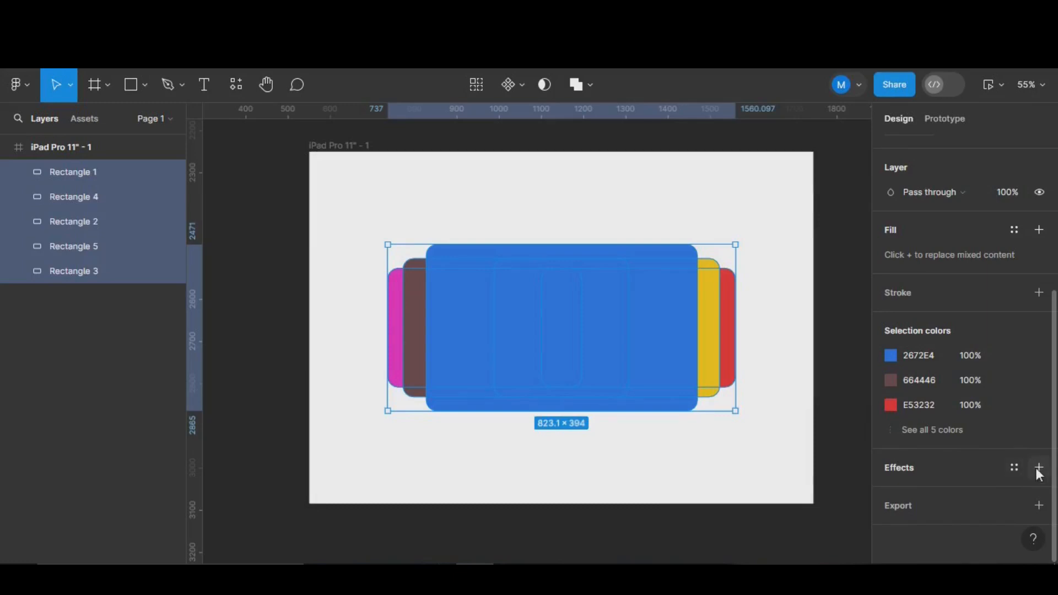
left_click(1038, 471)
left_click(889, 492)
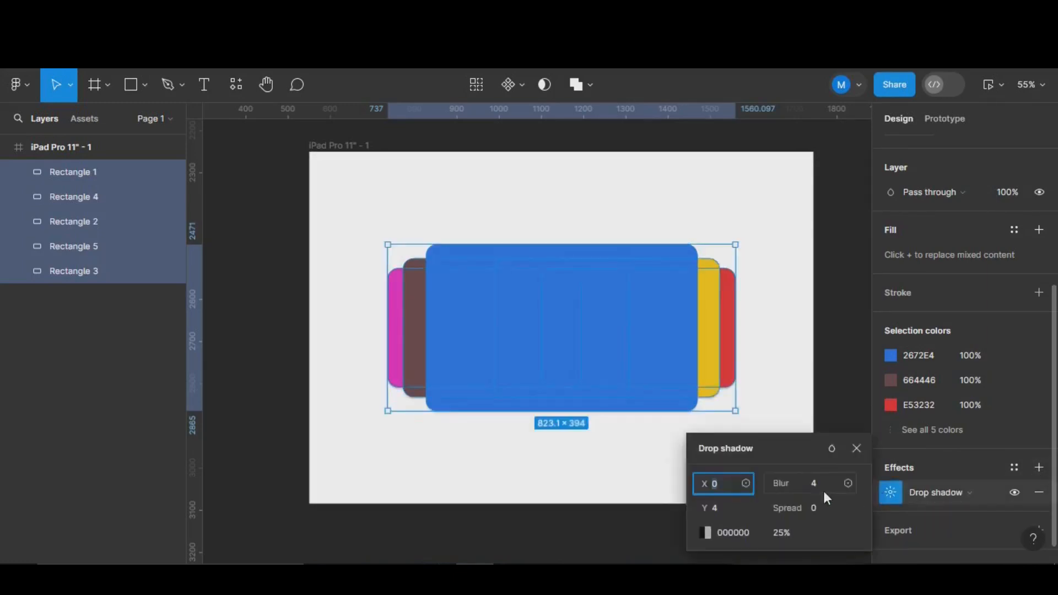
left_click(815, 491)
type("25")
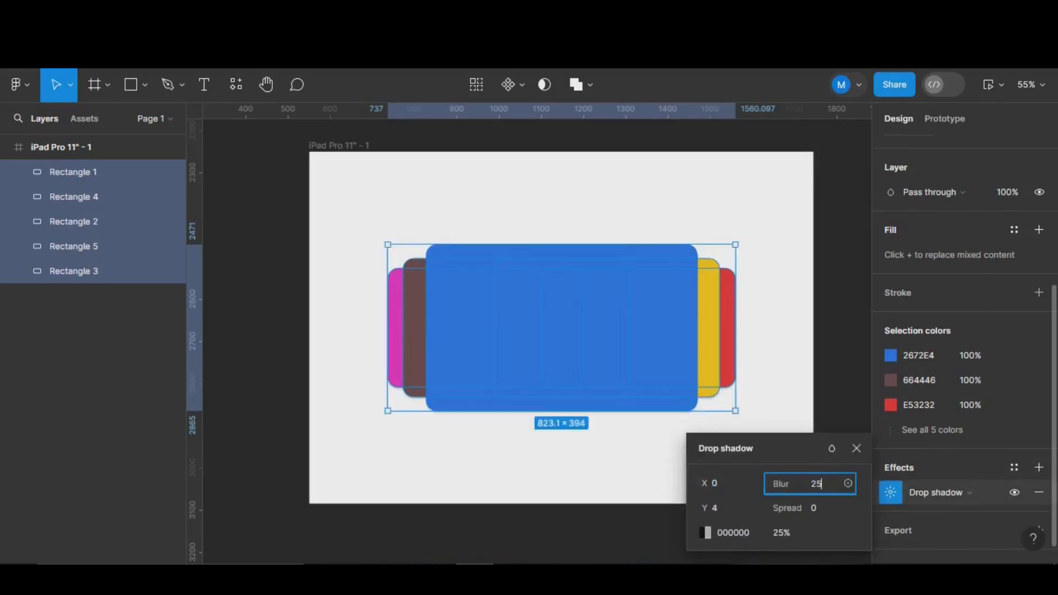
key("Return")
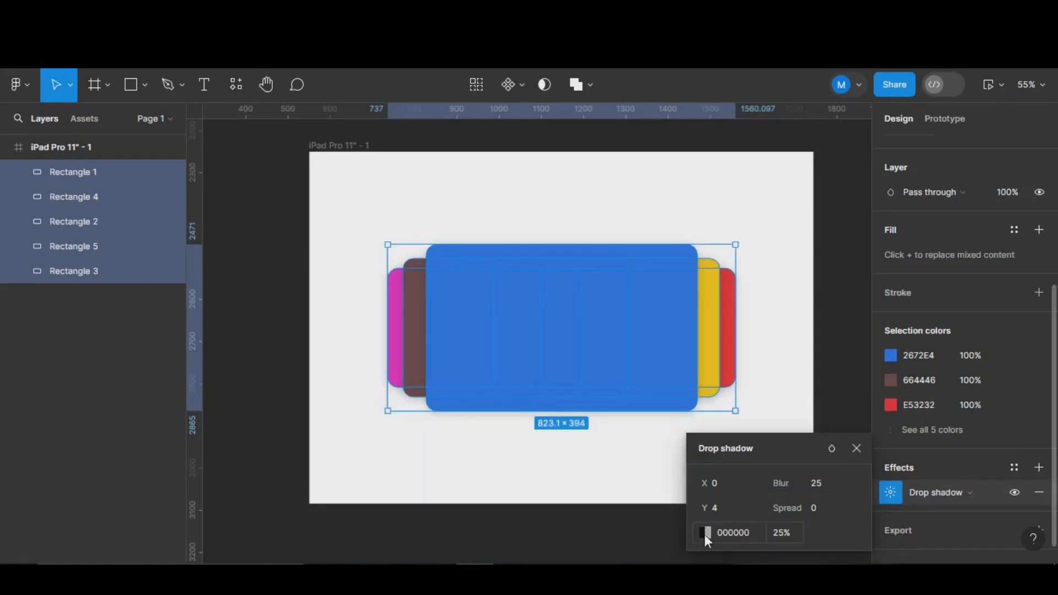
left_click(704, 533)
mouse_move(581, 390)
left_mouse_down()
mouse_move(617, 388)
mouse_move(597, 388)
left_mouse_up()
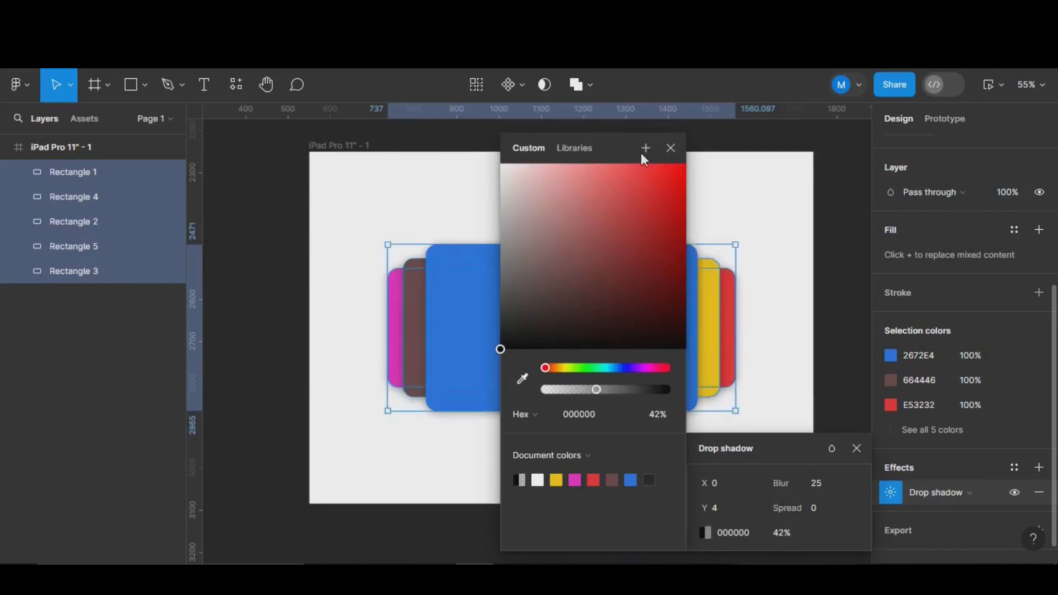
left_click(670, 148)
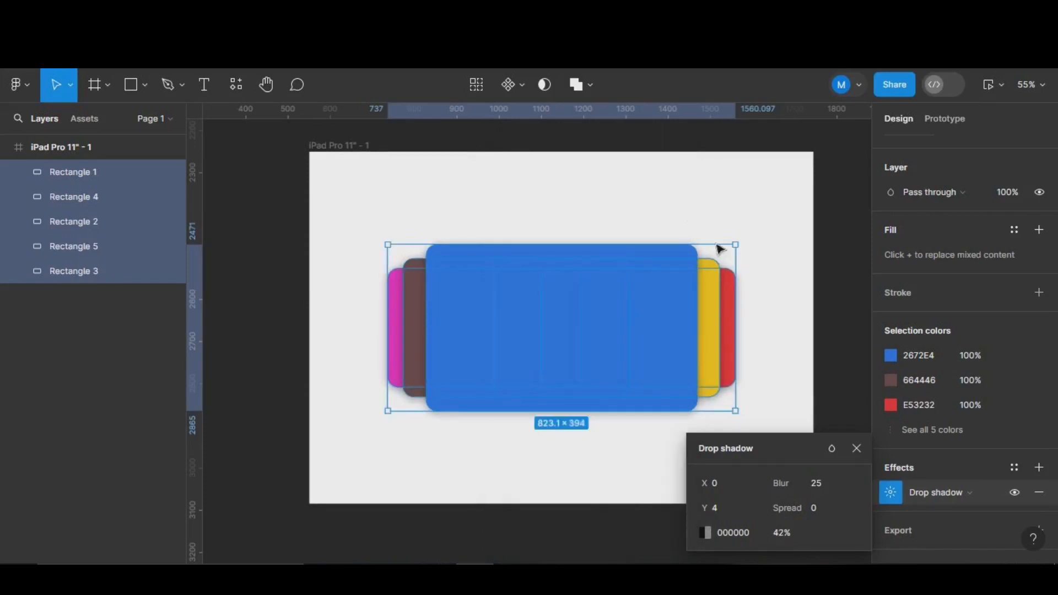
left_click(777, 295)
- Select the blue front card and launch the Freepik plugin from the plugins browser
scroll(761, 291, "down", 3)
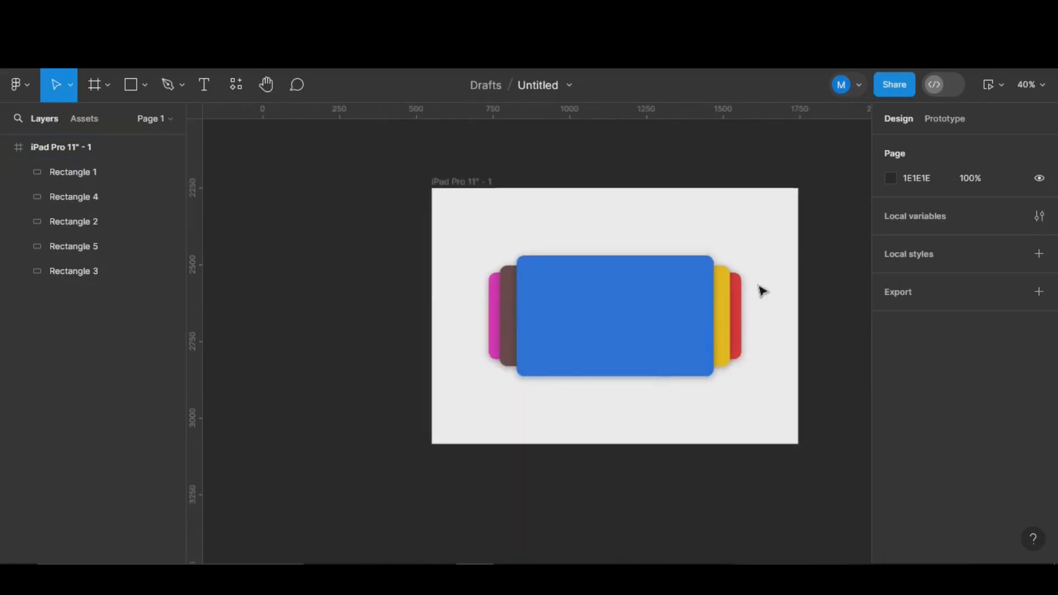
left_click_drag(784, 272, 735, 282)
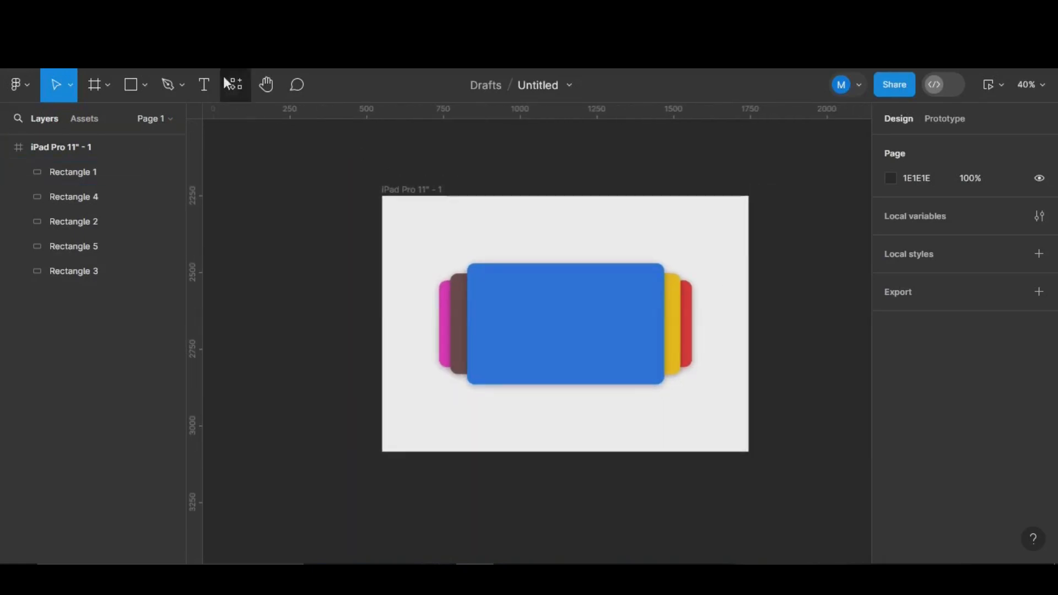
key("shift+i")
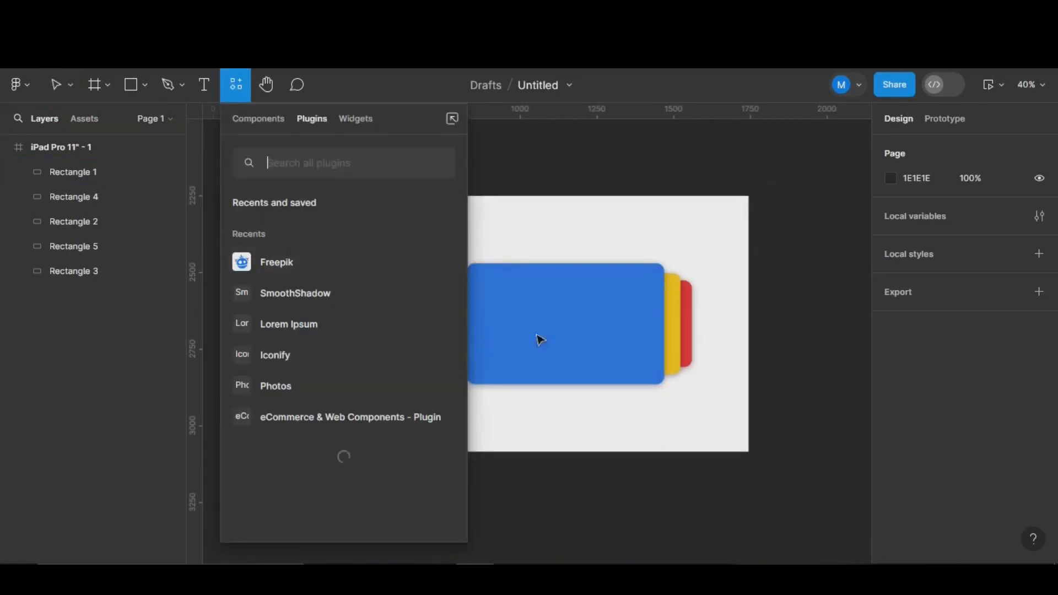
left_click(549, 337)
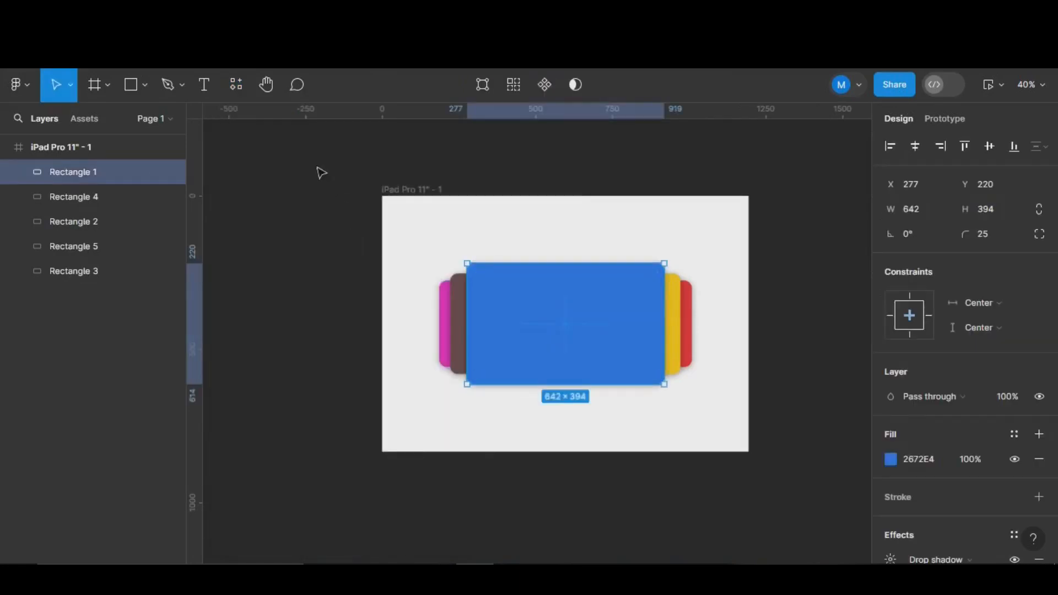
left_click(235, 85)
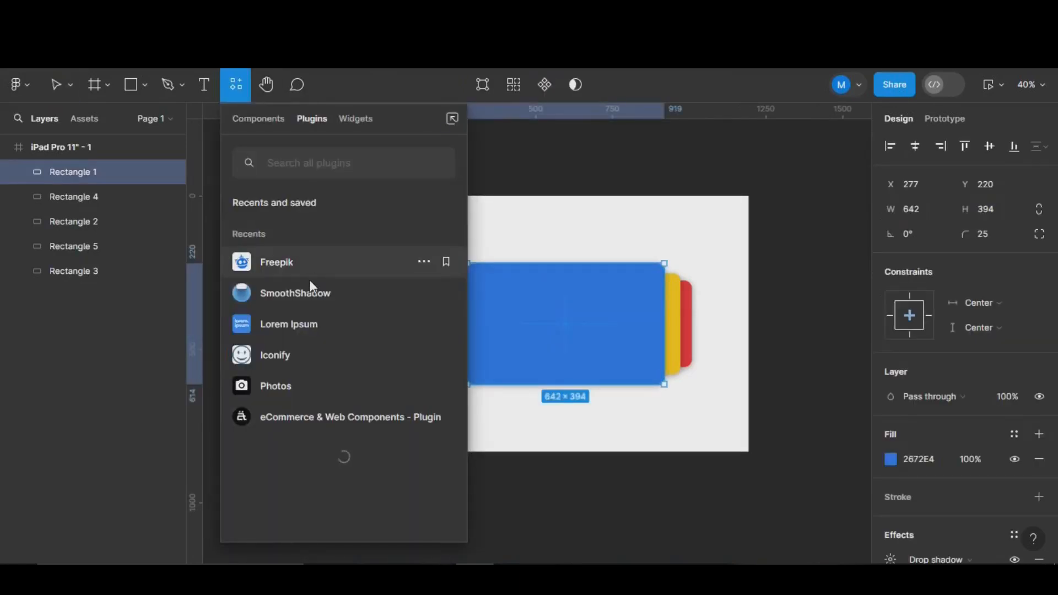
left_click(364, 270)
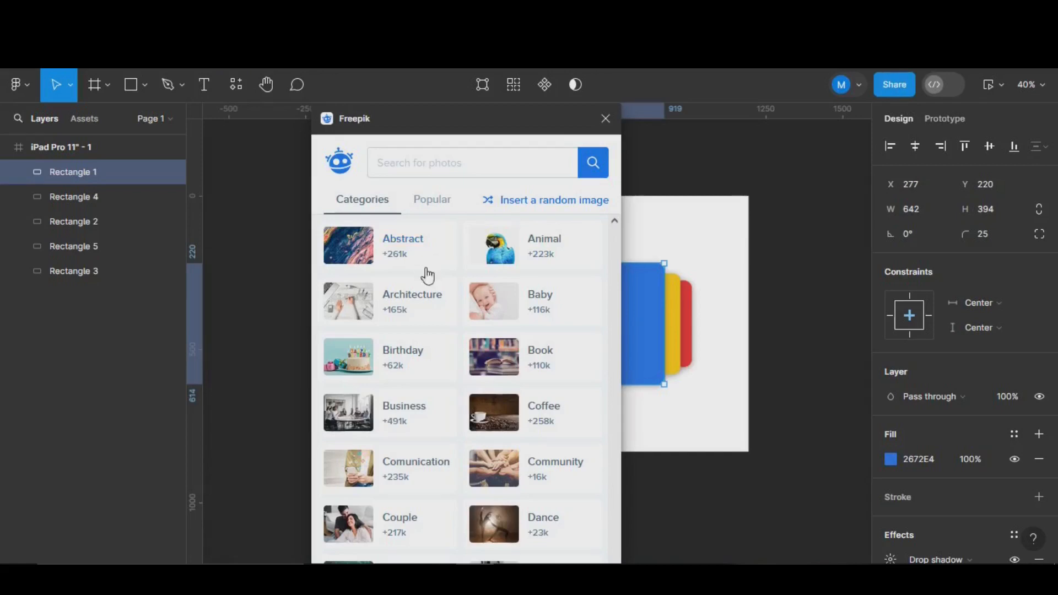
- Insert the first pink-and-purple image from Freepik's Abstract category as the front card's fill
left_click(407, 242)
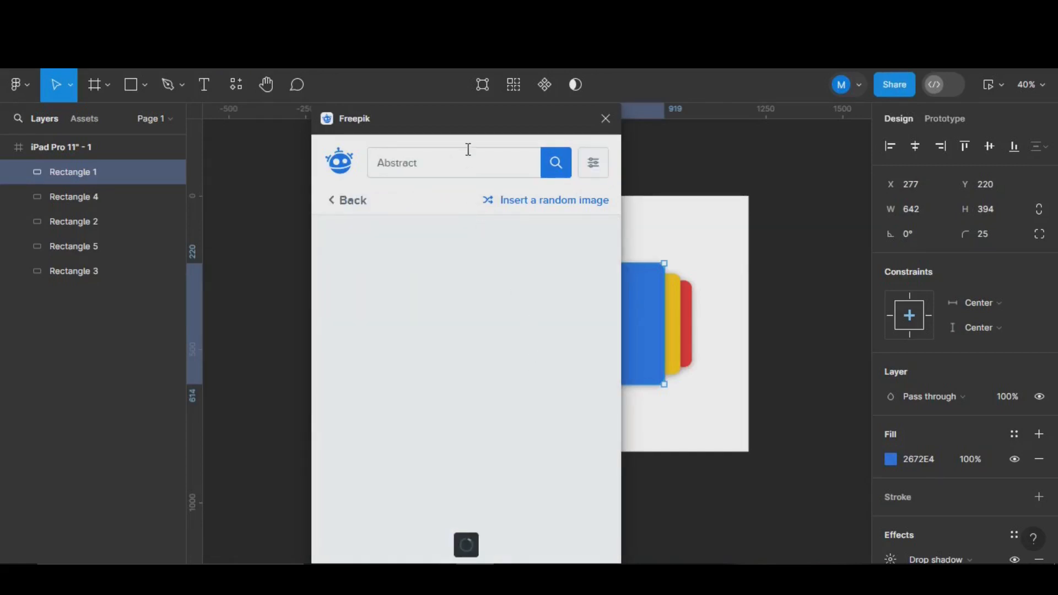
left_click_drag(476, 130, 270, 135)
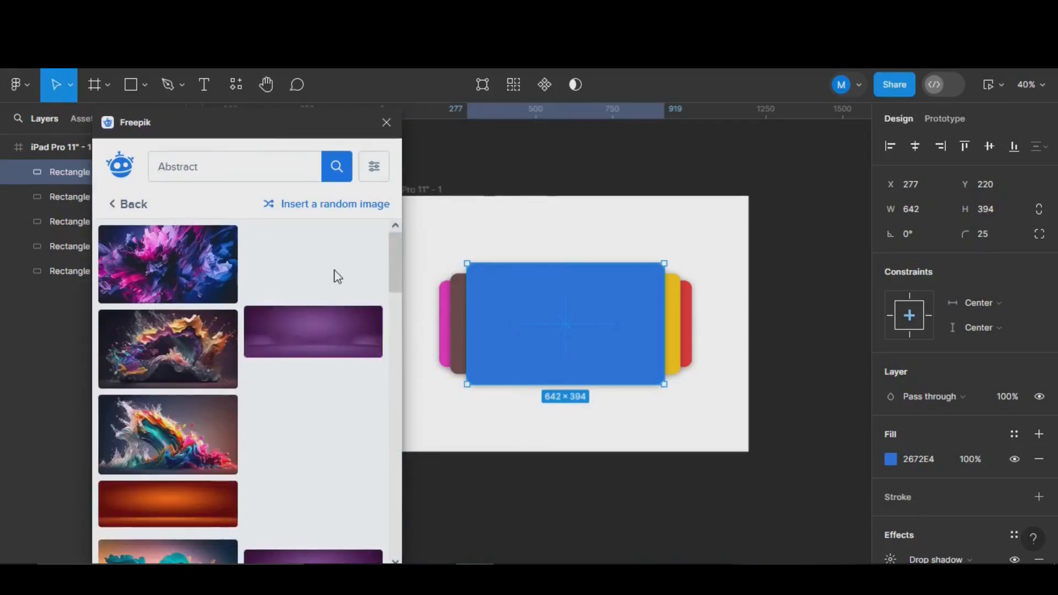
scroll(277, 324, "down", 5)
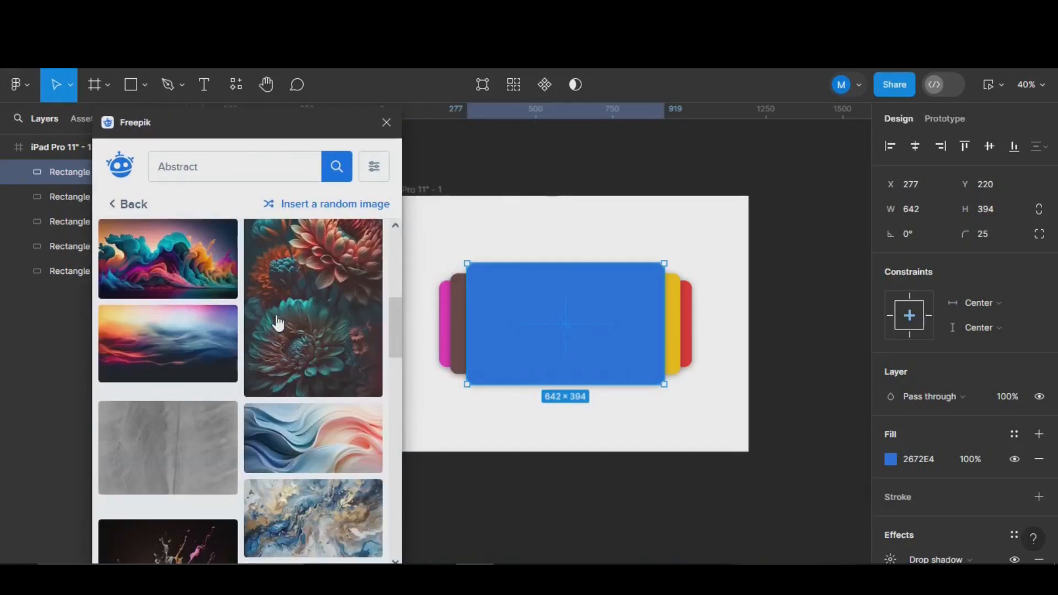
scroll(277, 323, "down", 6)
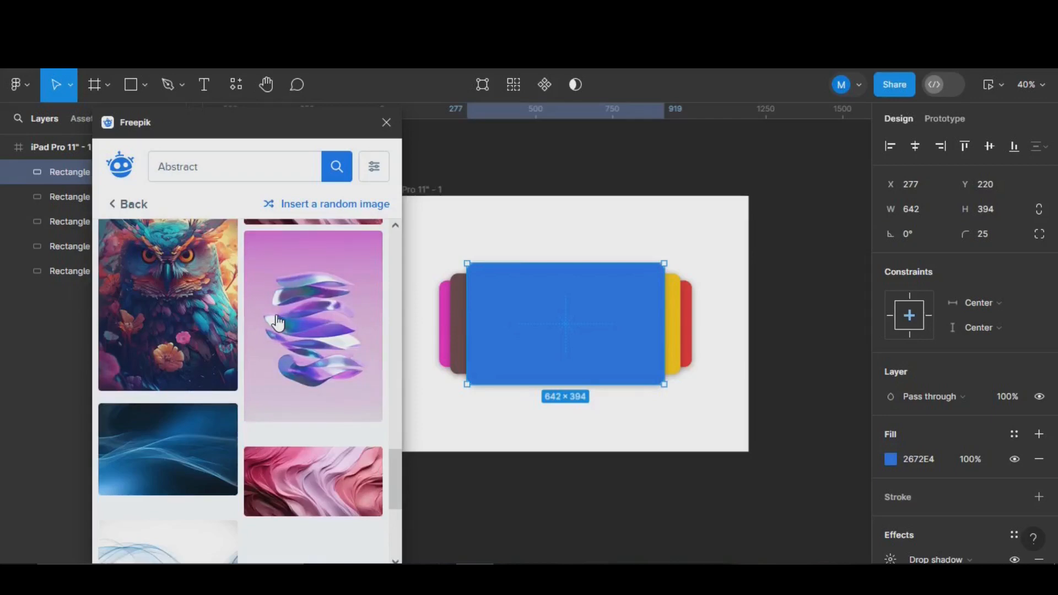
scroll(277, 323, "down", 10)
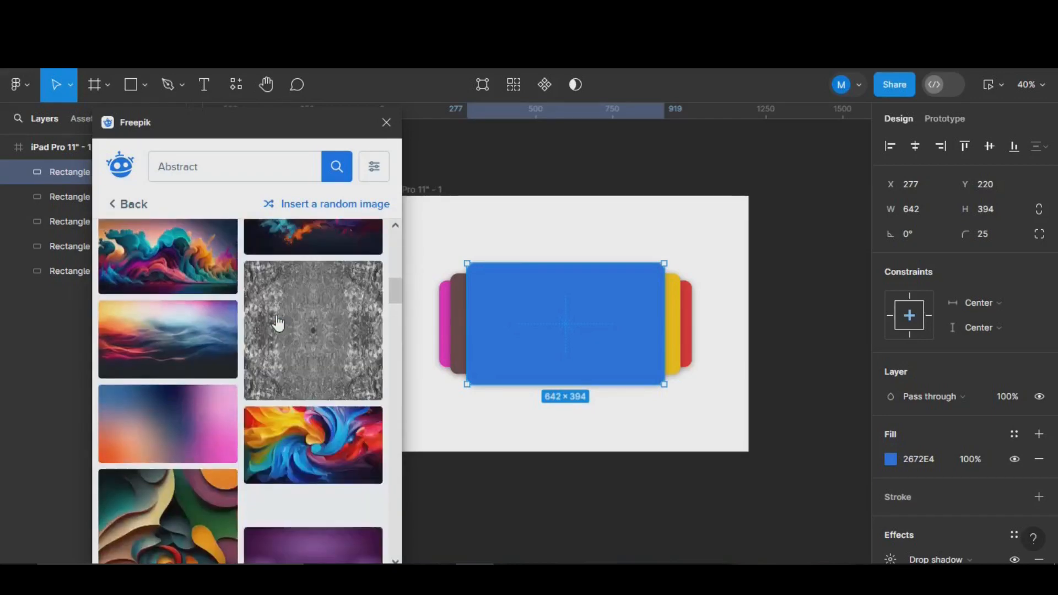
scroll(277, 323, "up", 10)
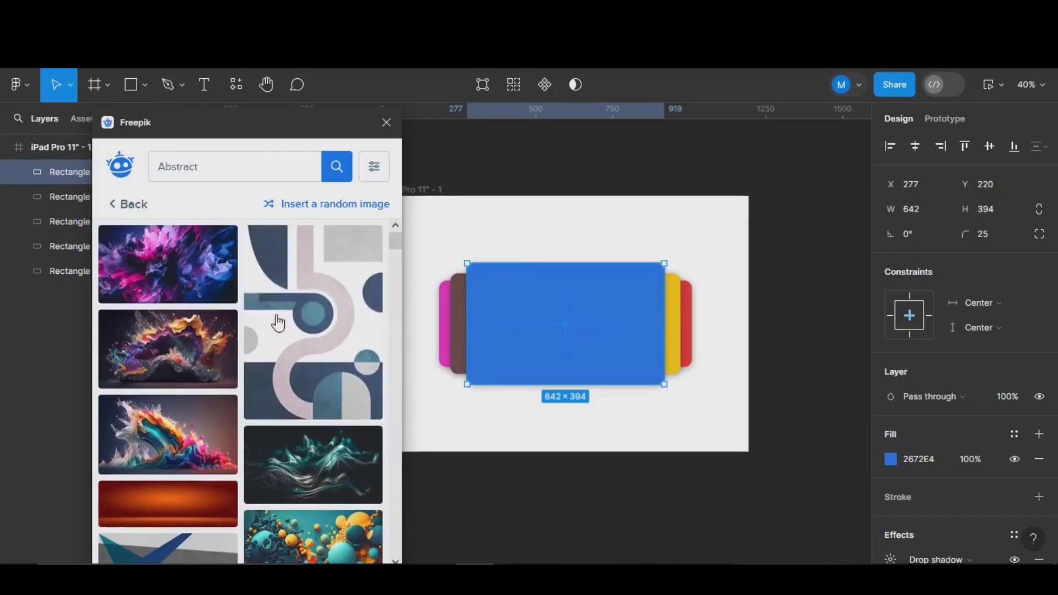
left_click(191, 280)
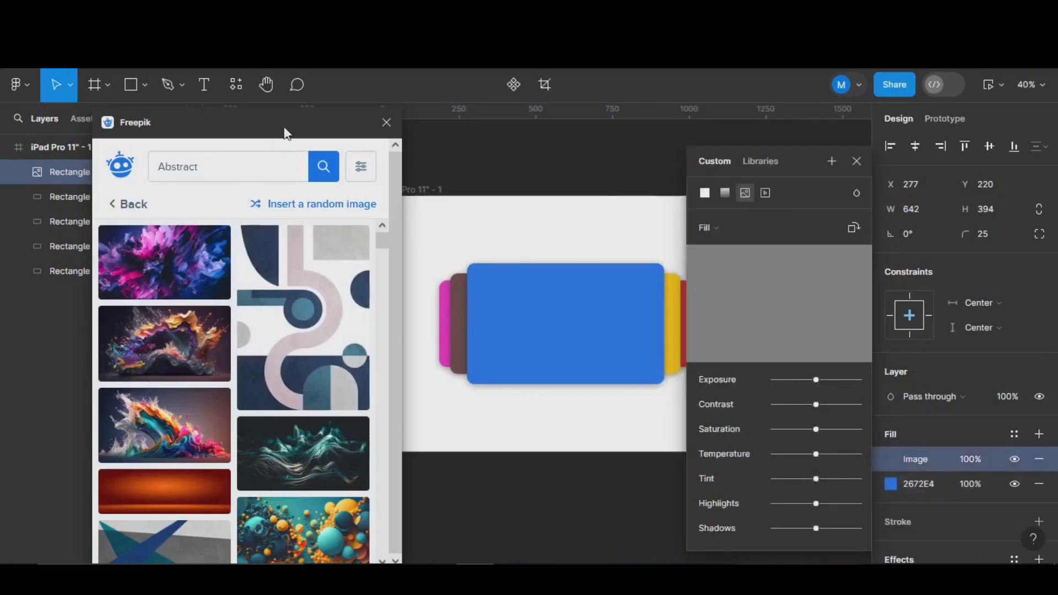
- Fill the yellow back card and the red far-right card with Freepik abstract images
left_click(856, 161)
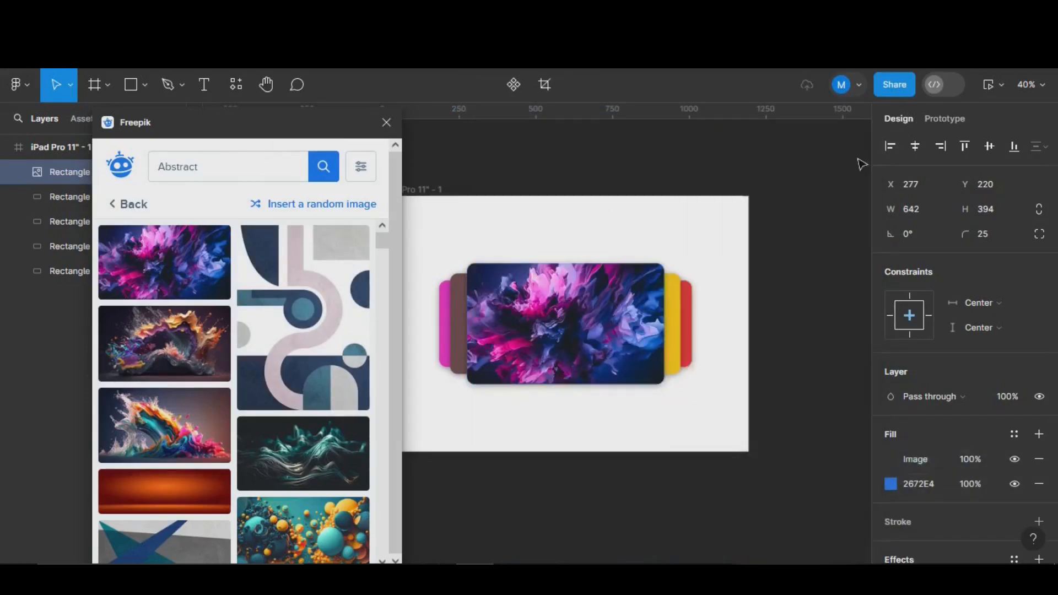
left_click(63, 221)
scroll(222, 364, "down", 5)
scroll(222, 364, "down", 10)
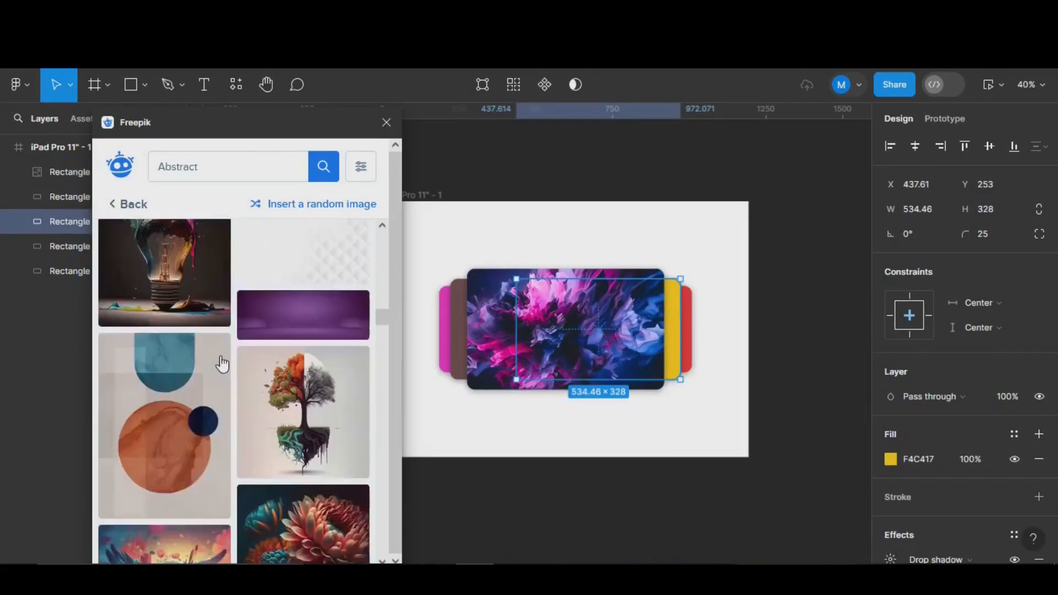
scroll(296, 401, "down", 6)
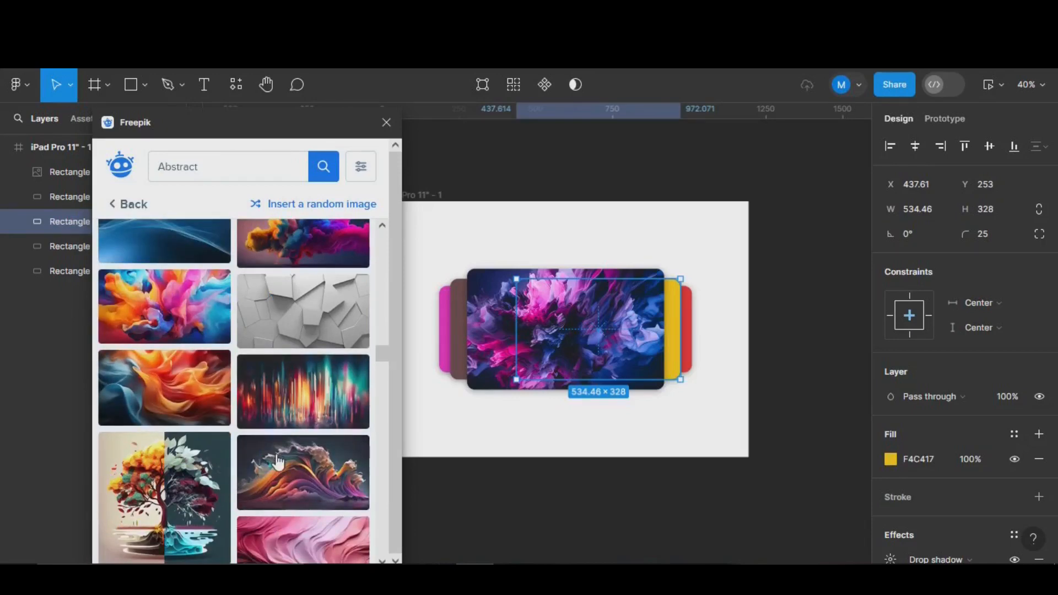
left_click(212, 444)
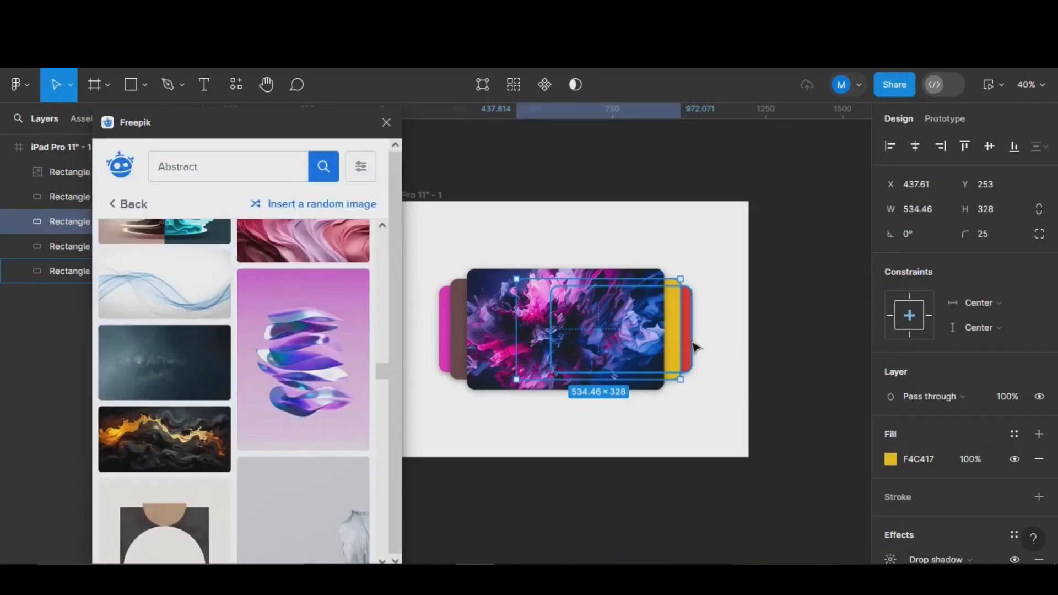
left_click(693, 347)
scroll(242, 309, "down", 4)
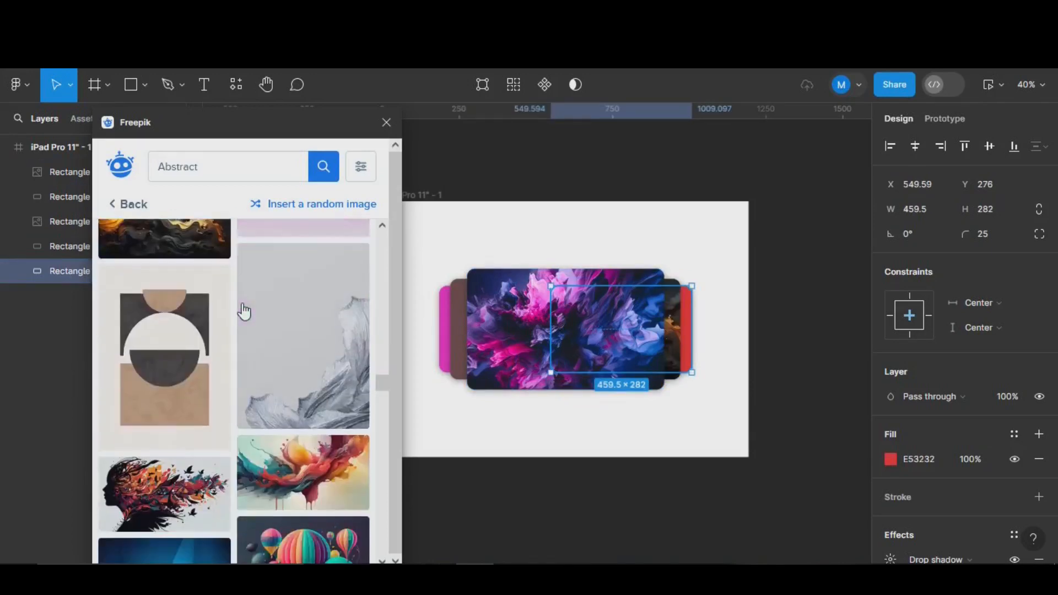
scroll(244, 311, "down", 2)
left_click(242, 313)
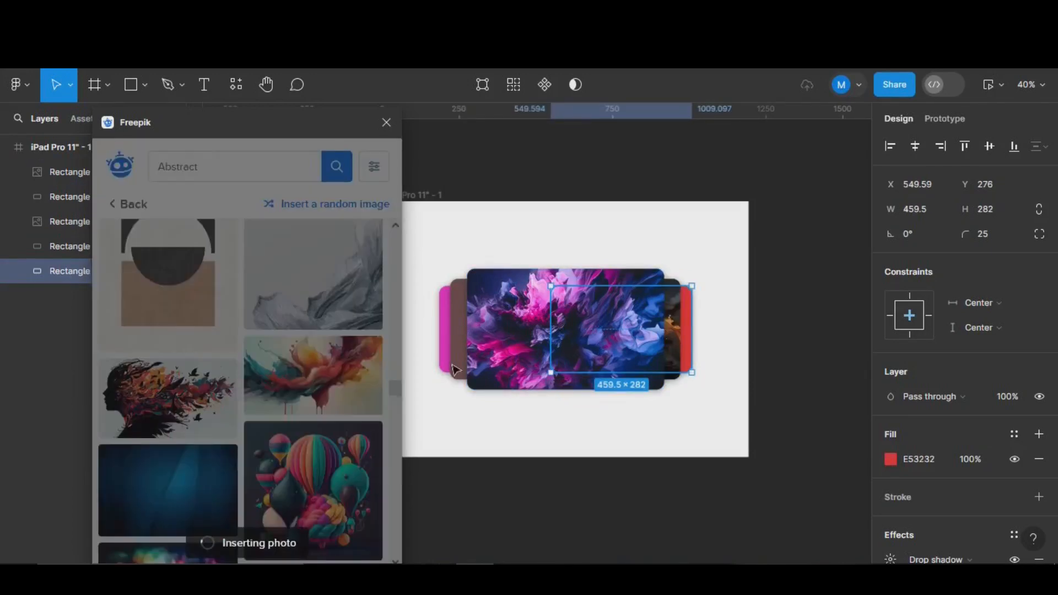
- Select the brown left card, then give the red card the colourful swirling abstract image
left_click(455, 333)
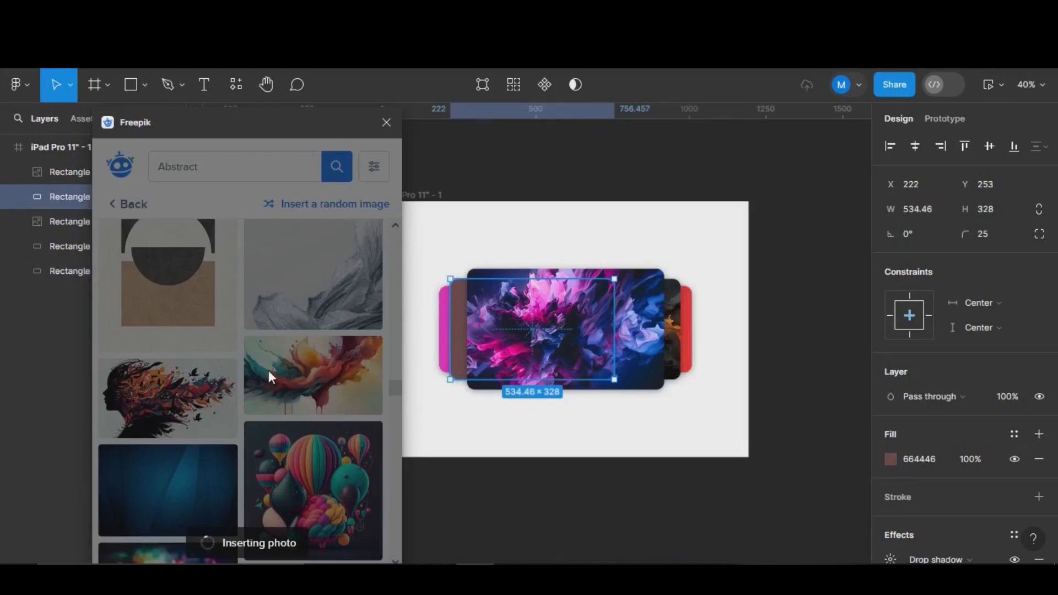
scroll(270, 375, "down", 6)
scroll(269, 379, "down", 4)
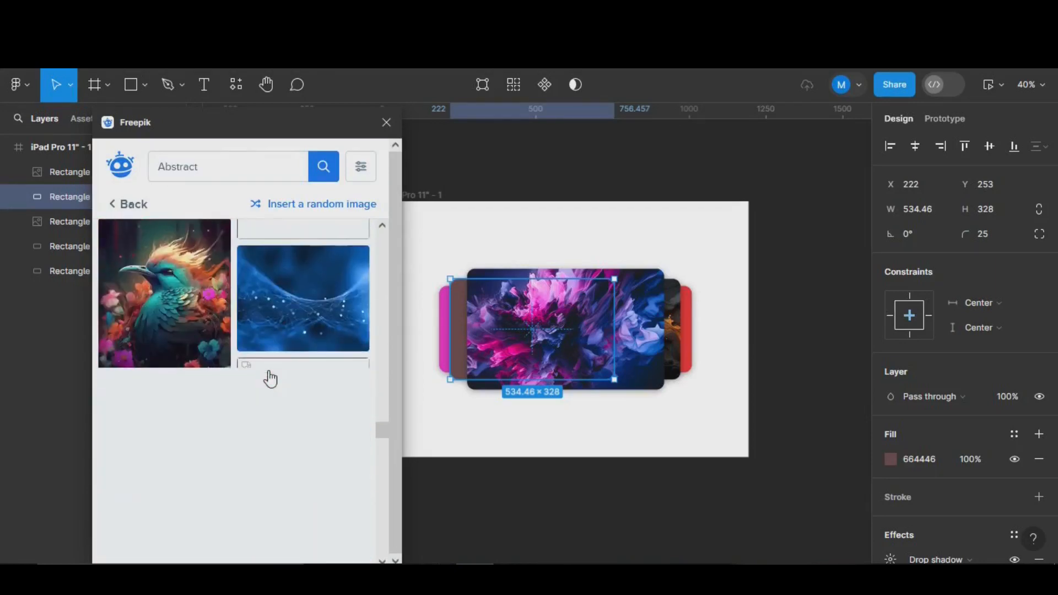
scroll(270, 378, "up", 2)
scroll(288, 406, "down", 4)
scroll(289, 406, "down", 3)
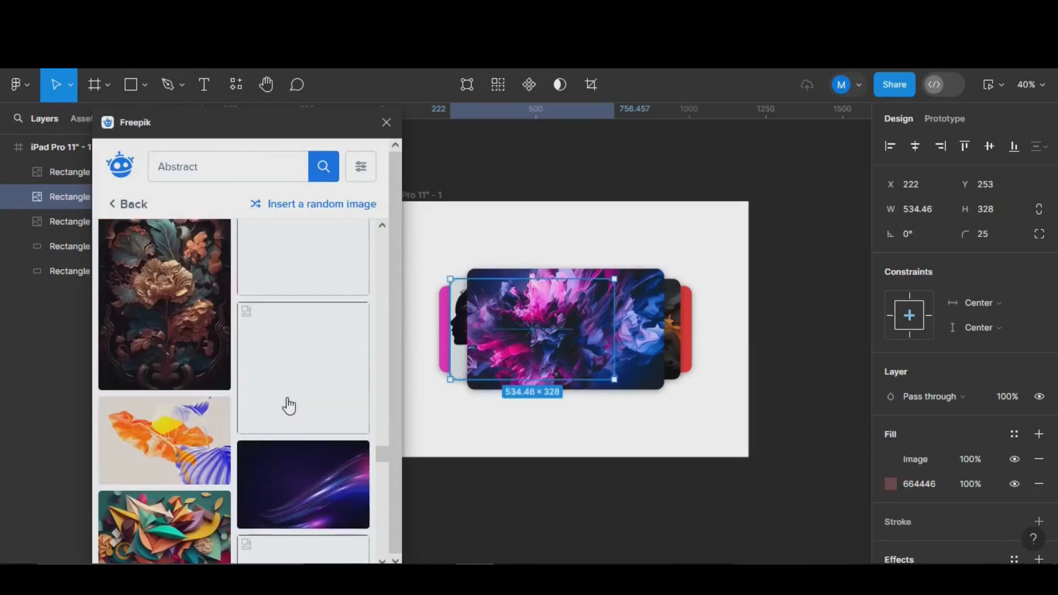
scroll(288, 408, "down", 3)
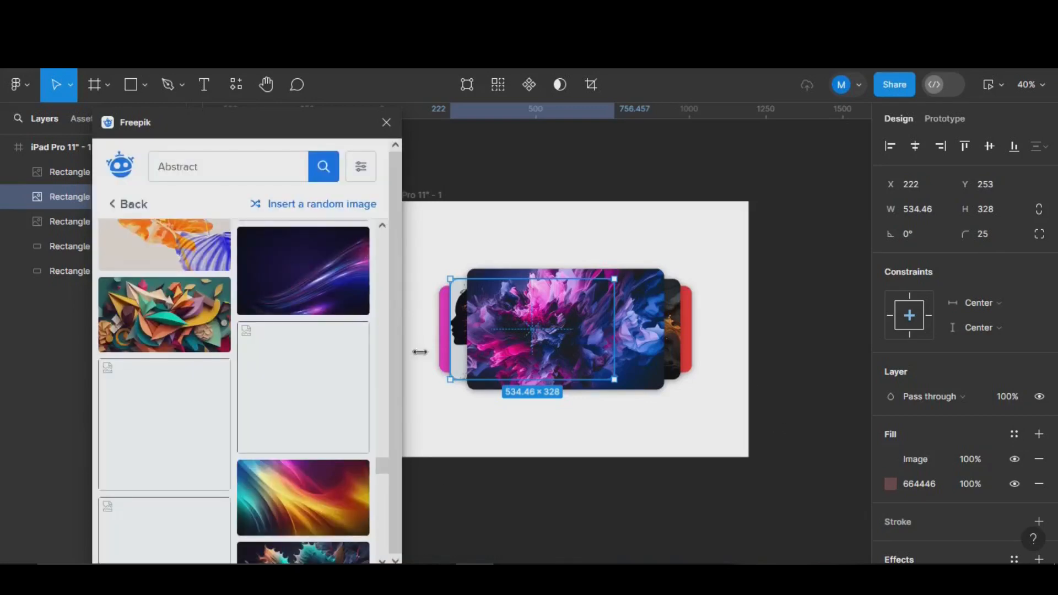
left_click(685, 340)
scroll(271, 363, "down", 4)
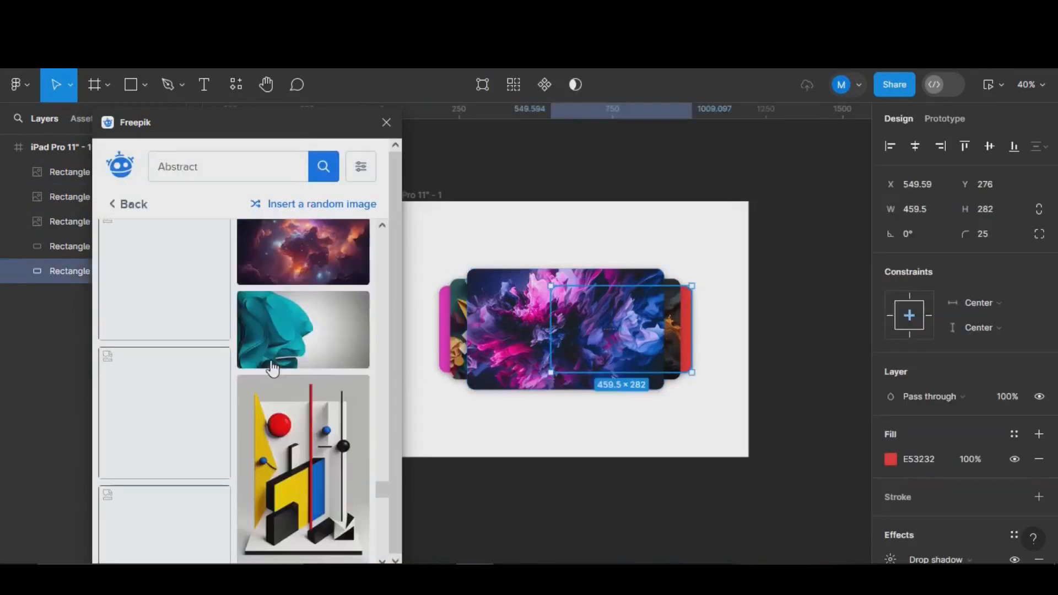
scroll(272, 363, "down", 6)
left_click(341, 386)
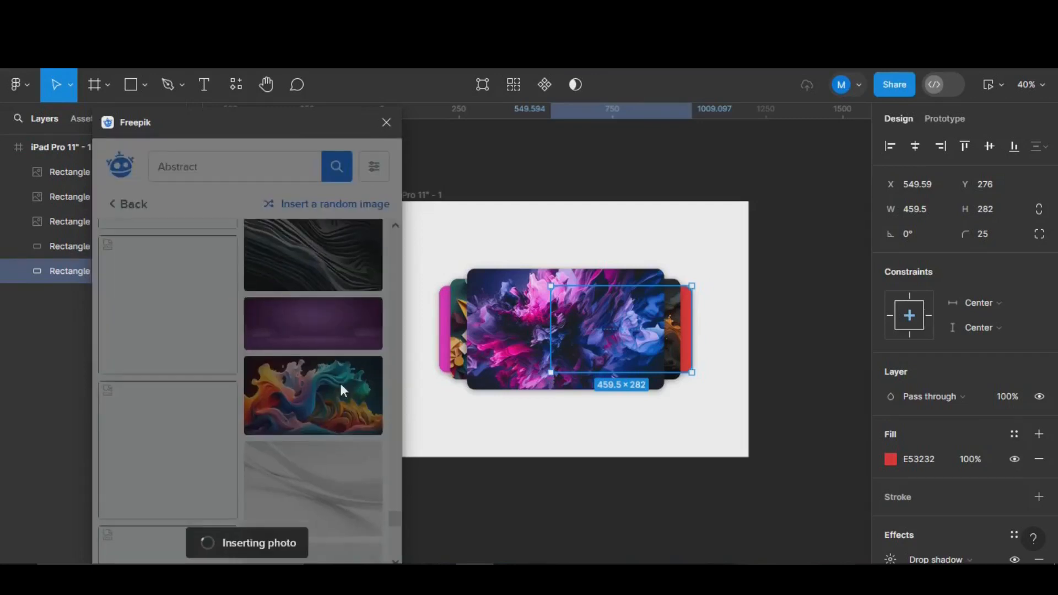
- Fill the pink far-left card with an abstract image and close the Freepik browser
left_click(443, 361)
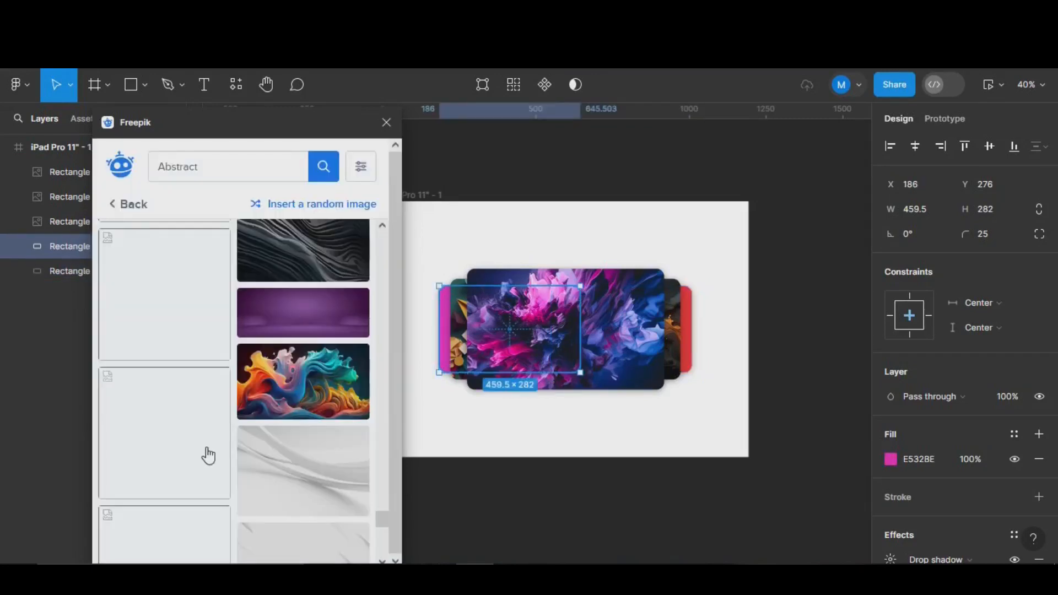
left_click(227, 451)
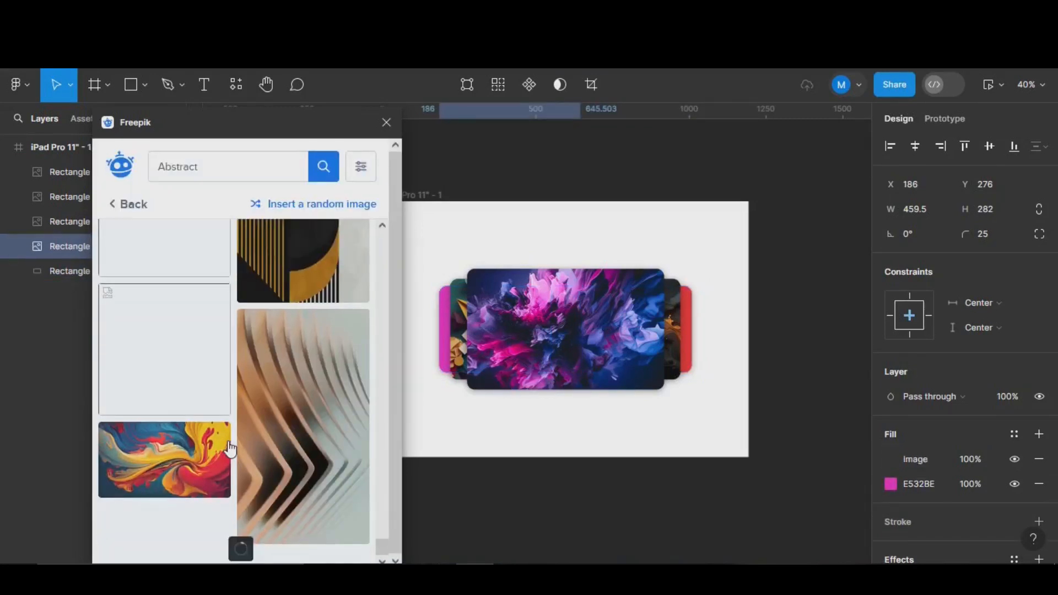
scroll(231, 449, "down", 10)
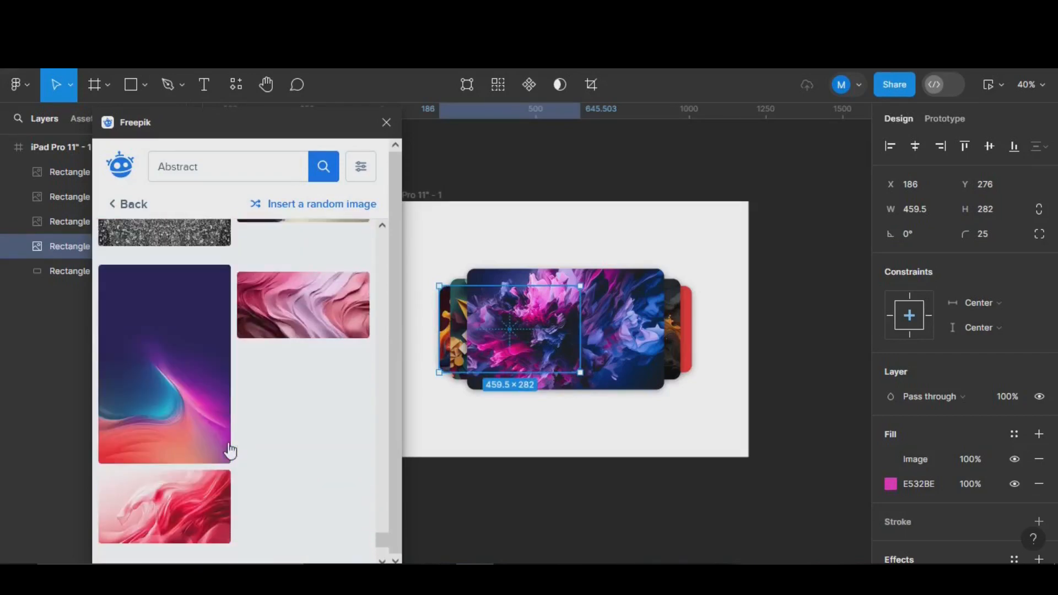
scroll(230, 449, "down", 10)
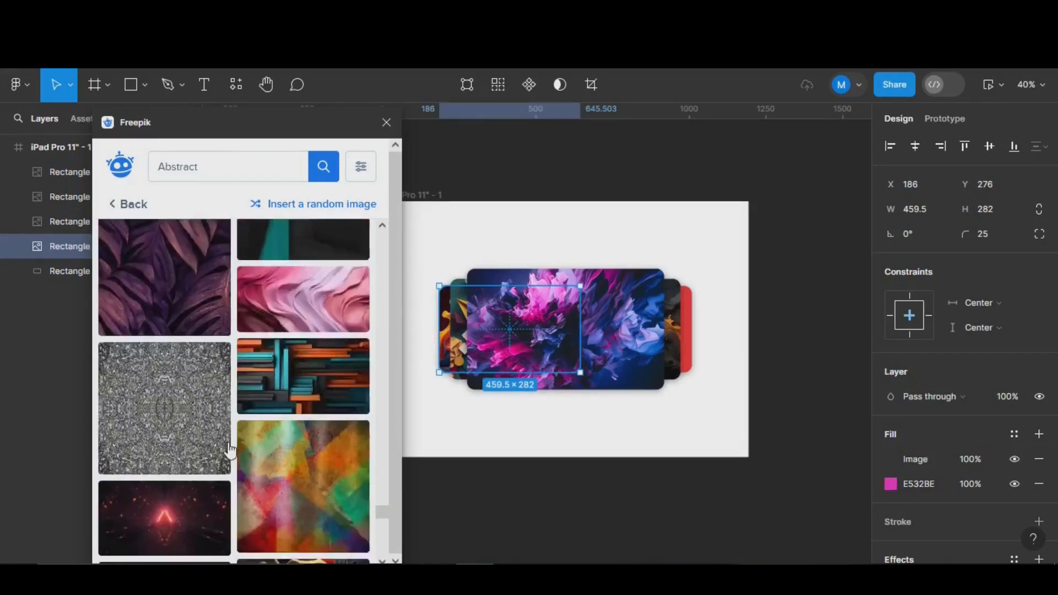
left_click(177, 334)
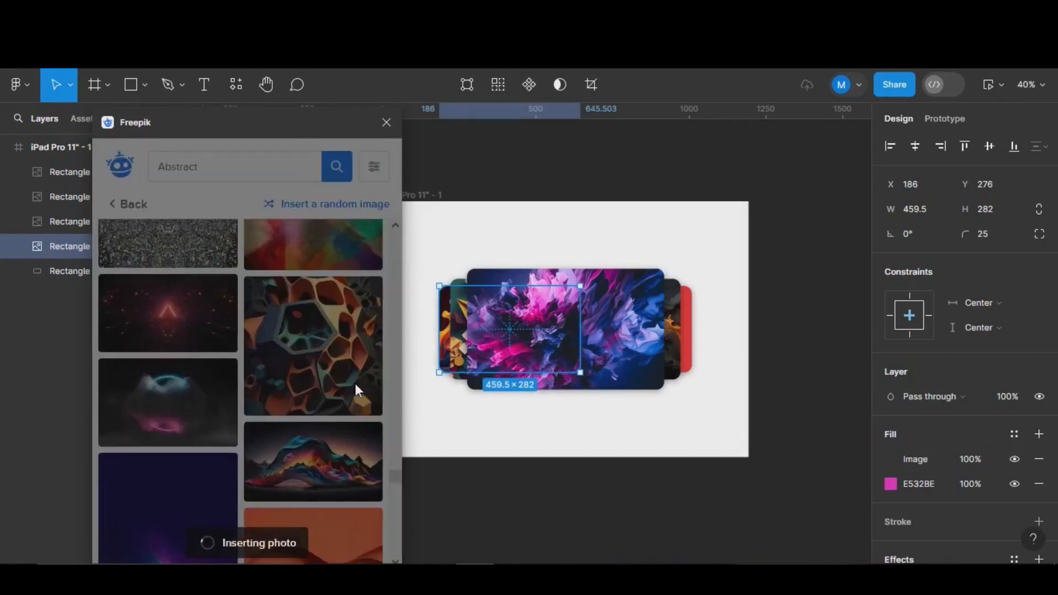
left_click(687, 330)
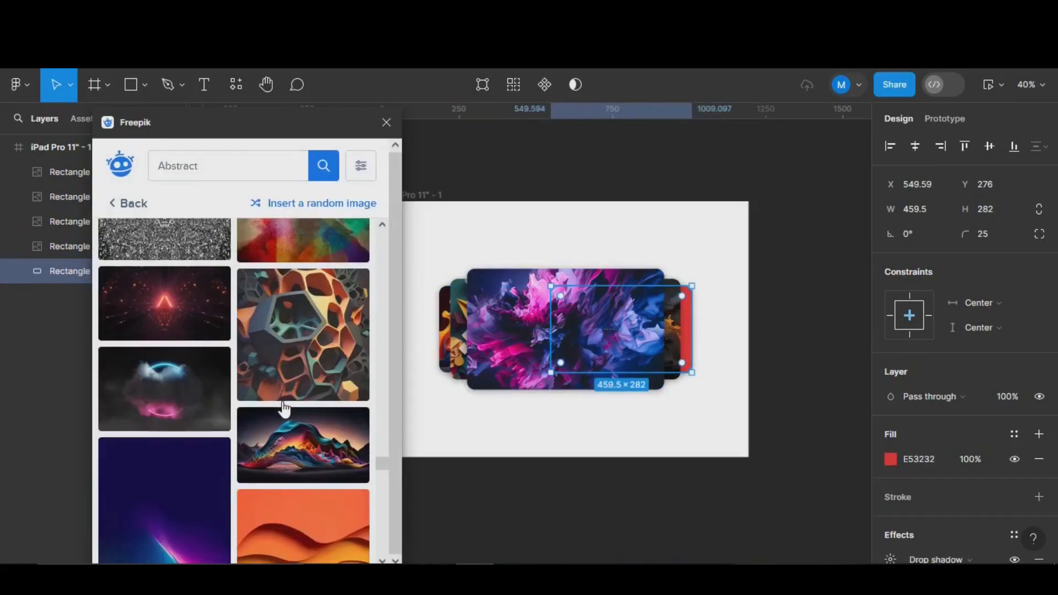
left_click(386, 122)
- Rename the iPad Pro frame containing the five image cards to 'frame 1'
key("alt")
scroll(672, 257, "up", 2)
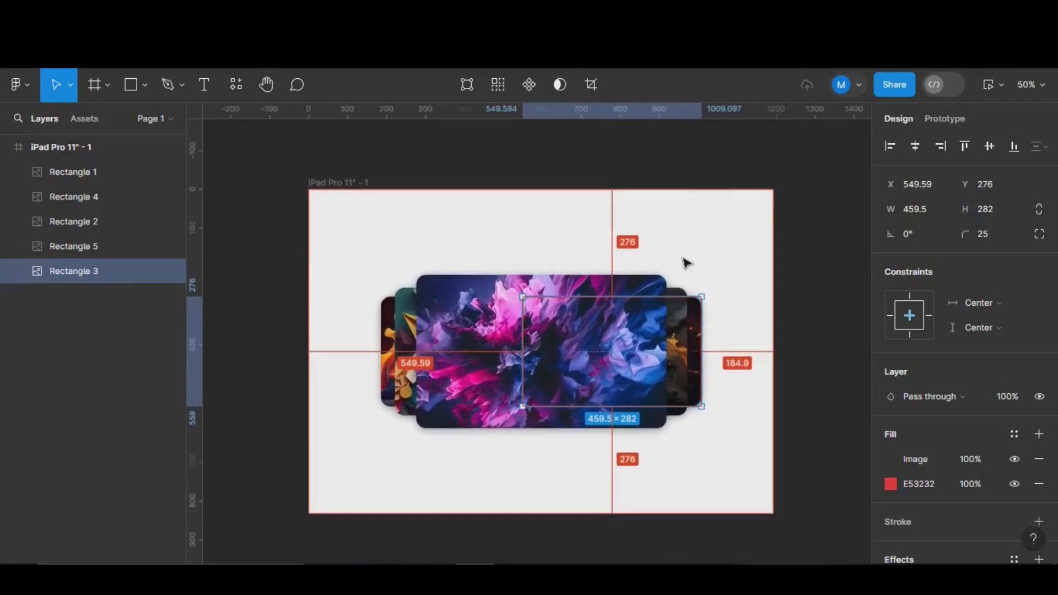
scroll(683, 245, "down", 2)
scroll(684, 244, "right", 1)
key("Escape")
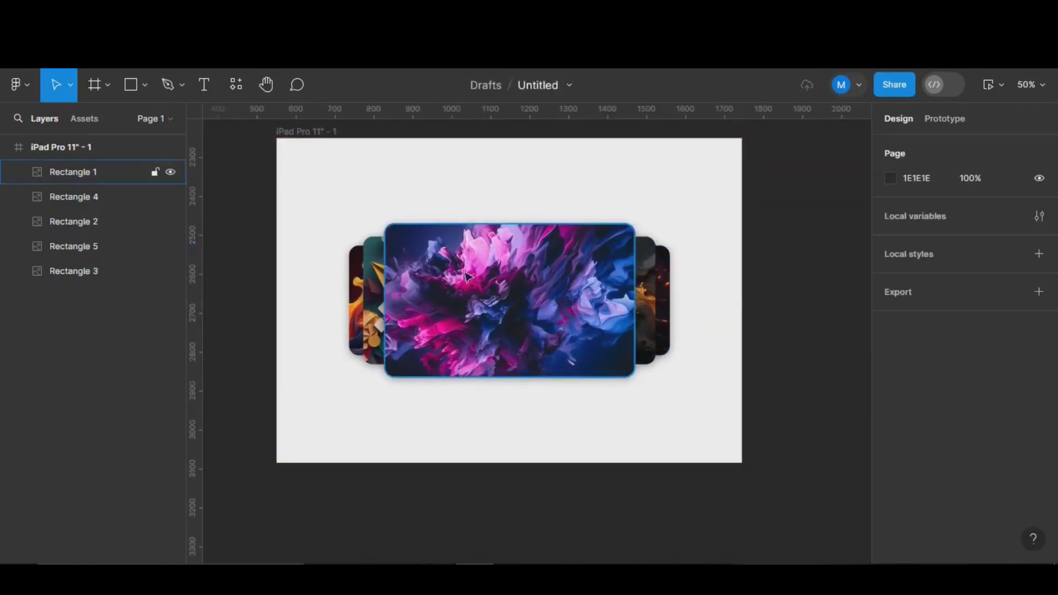
left_click(313, 134)
double_click(313, 134)
type("fram")
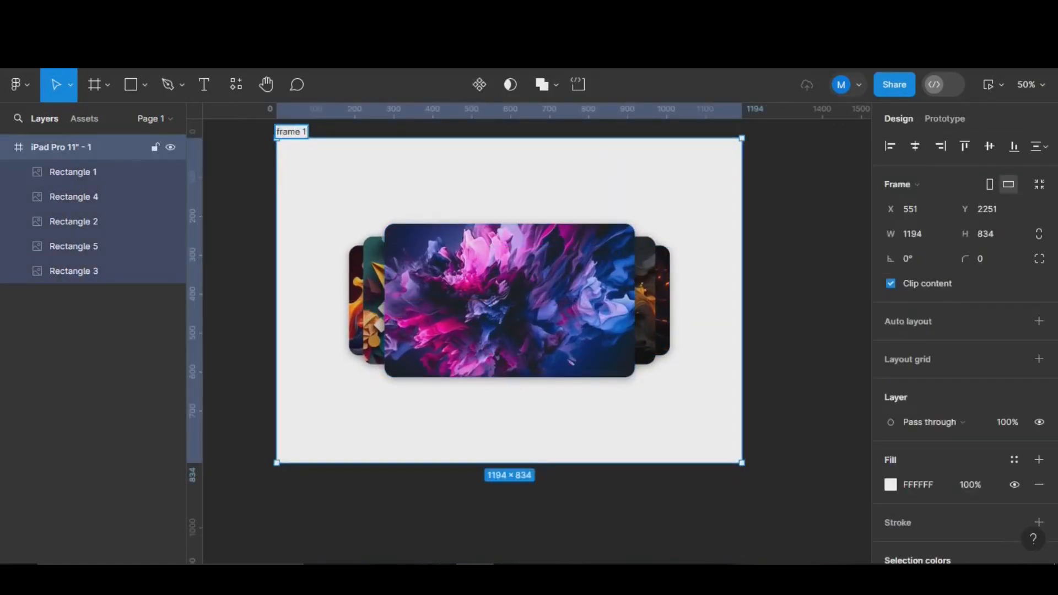
type("e 1")
key("Return")
key("alt")
scroll(545, 270, "up", 3)
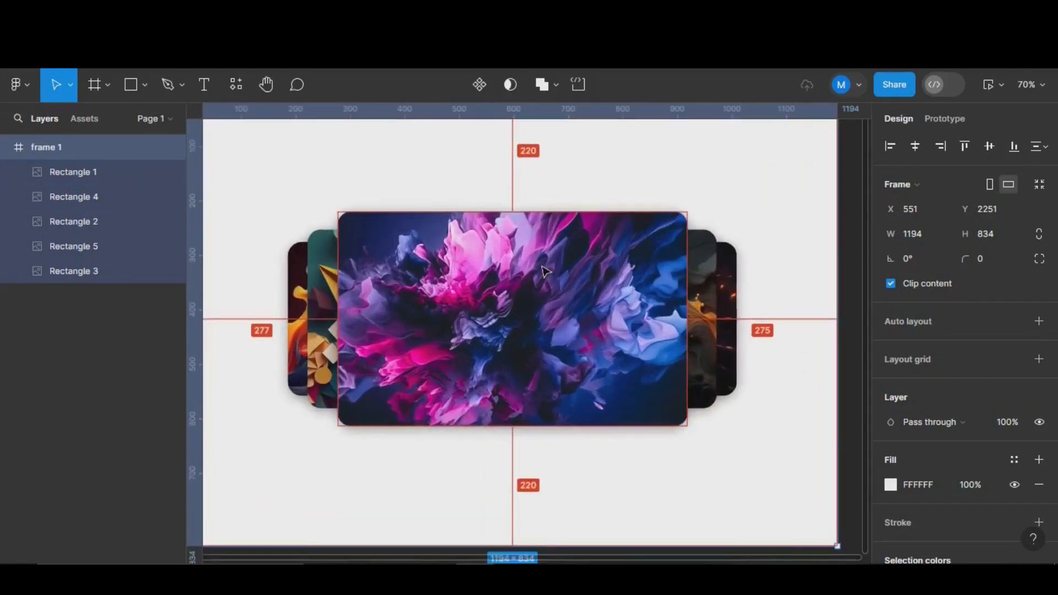
- Add vertical guides at the pink card's left edge, x 222, and the front card's left edge
left_click_drag(196, 202, 287, 207)
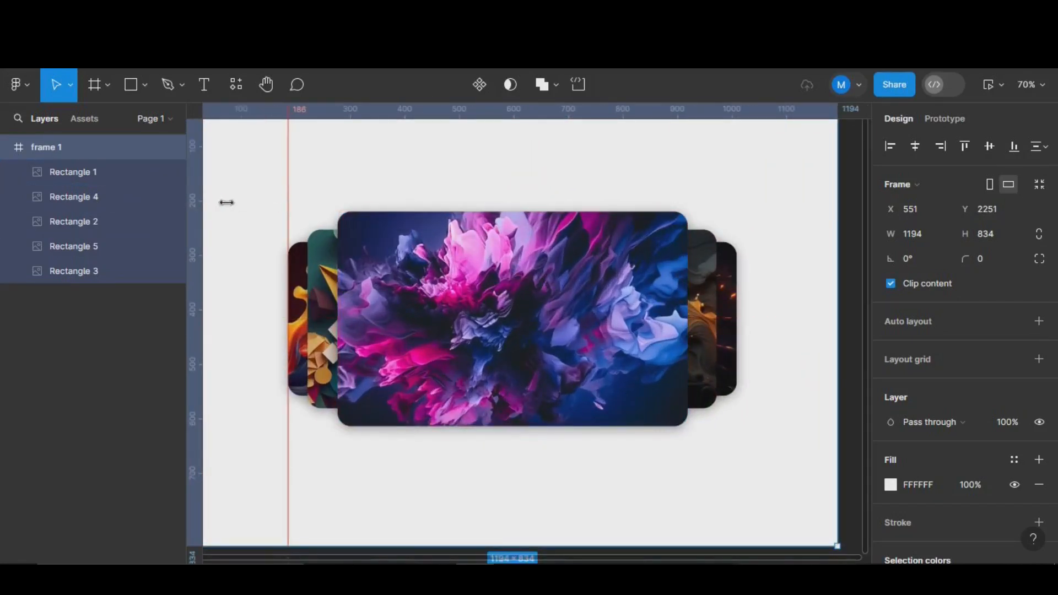
key("Escape")
left_click_drag(199, 203, 307, 204)
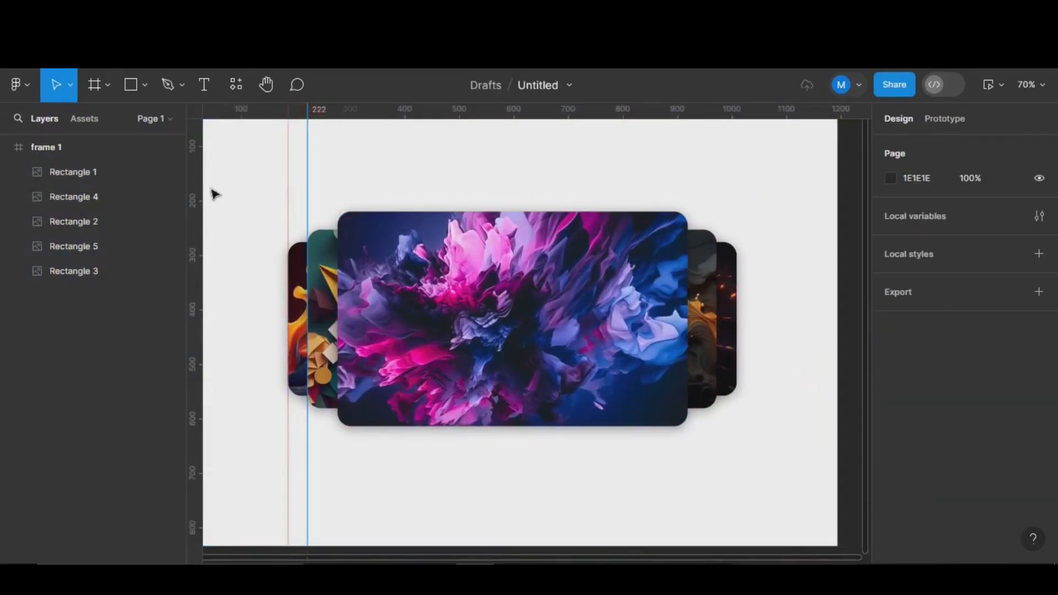
left_click_drag(191, 186, 337, 190)
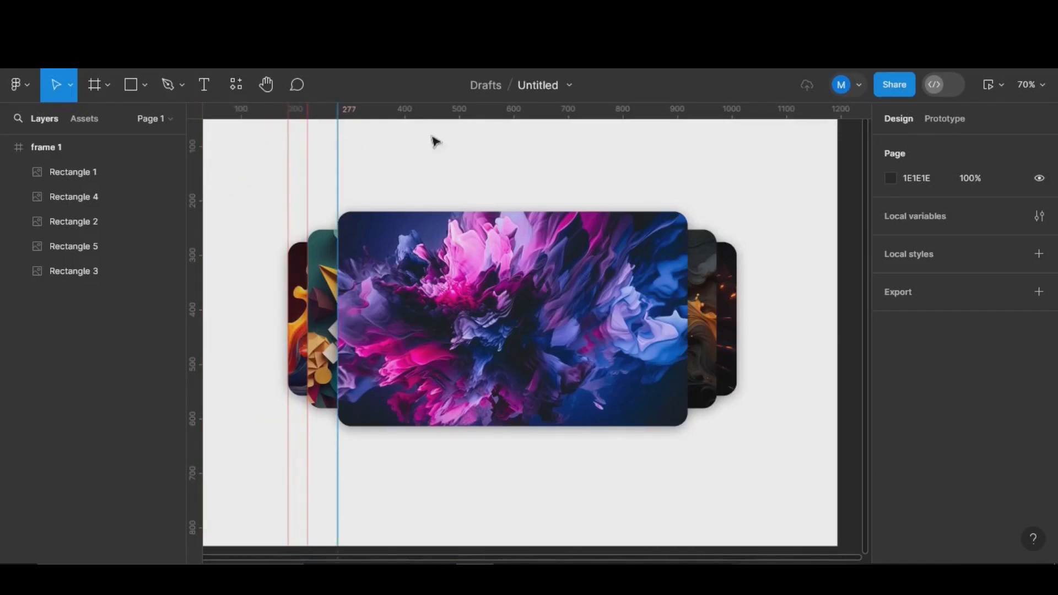
- Add horizontal guides along the cards' top and bottom edges, including y 558
left_click_drag(481, 130, 480, 211)
left_click_drag(550, 115, 558, 230)
left_click_drag(561, 112, 572, 242)
left_click_drag(638, 109, 633, 426)
left_click_drag(718, 106, 722, 408)
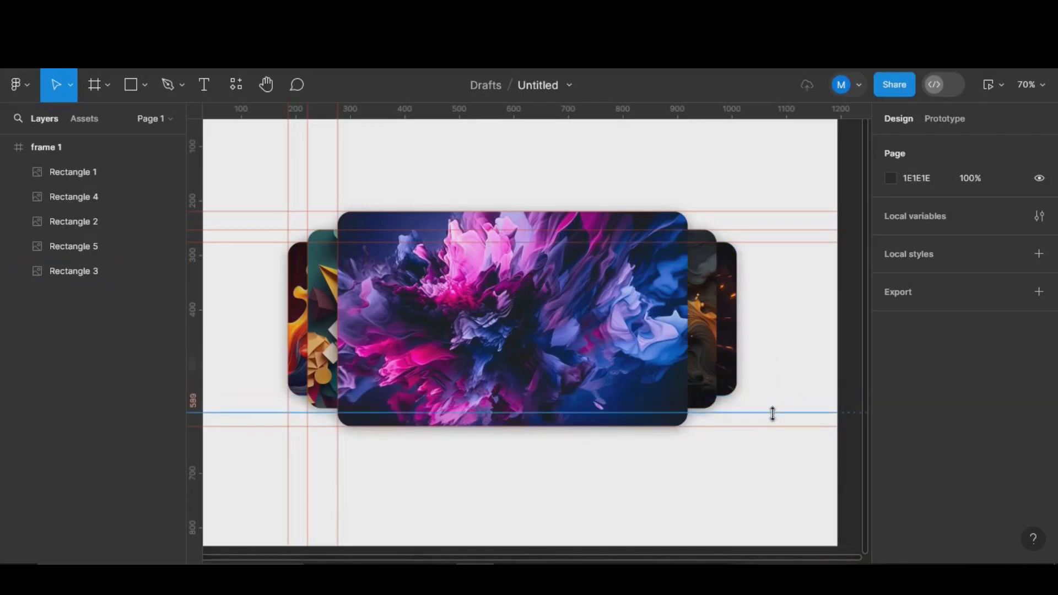
left_click_drag(722, 110, 733, 395)
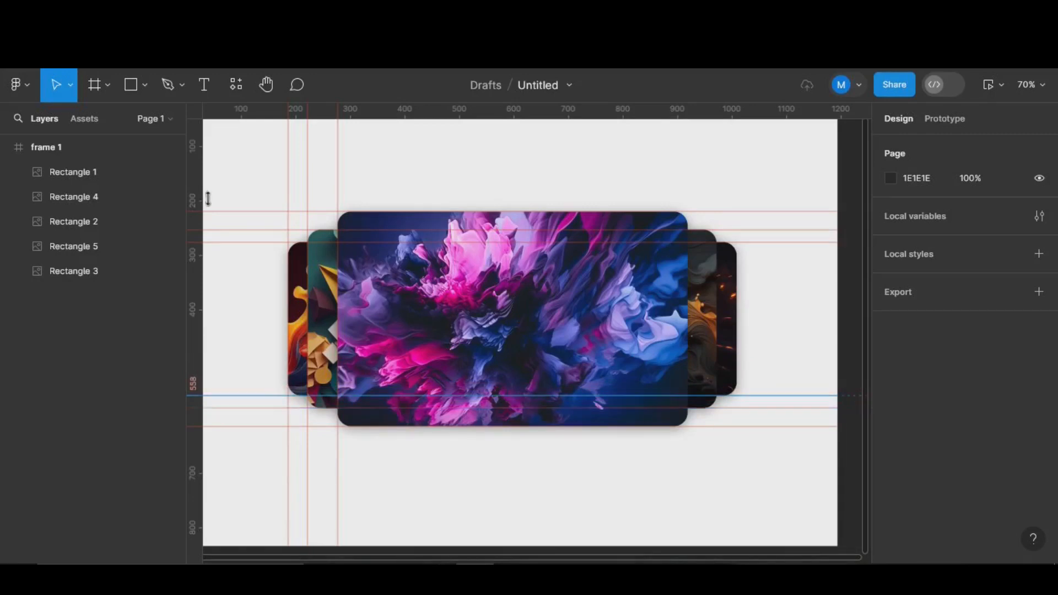
- Add vertical guides at the red, yellow and front cards' right edges
left_click_drag(194, 198, 739, 237)
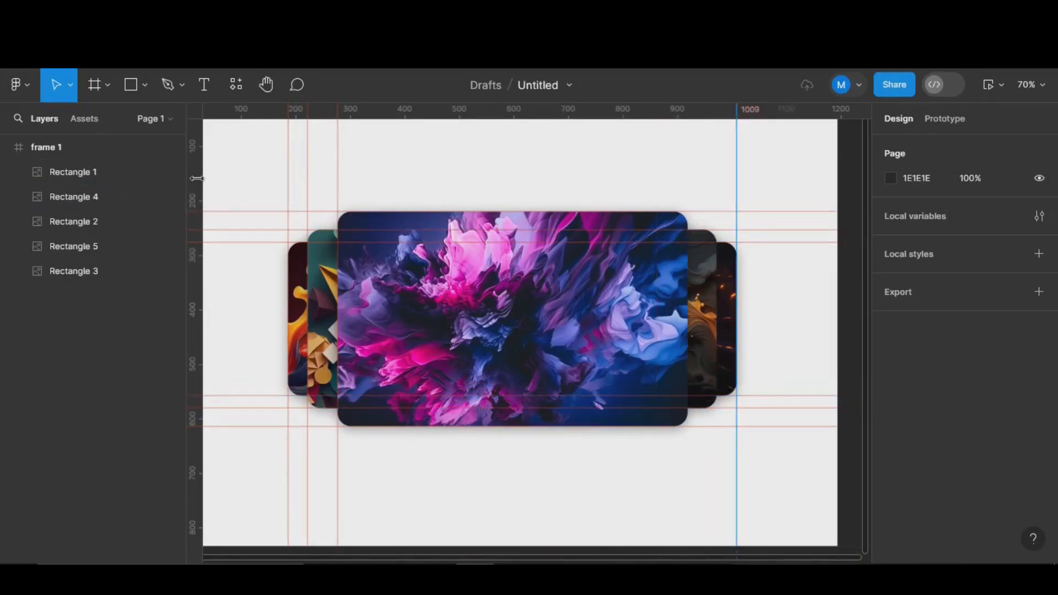
left_click_drag(197, 178, 717, 262)
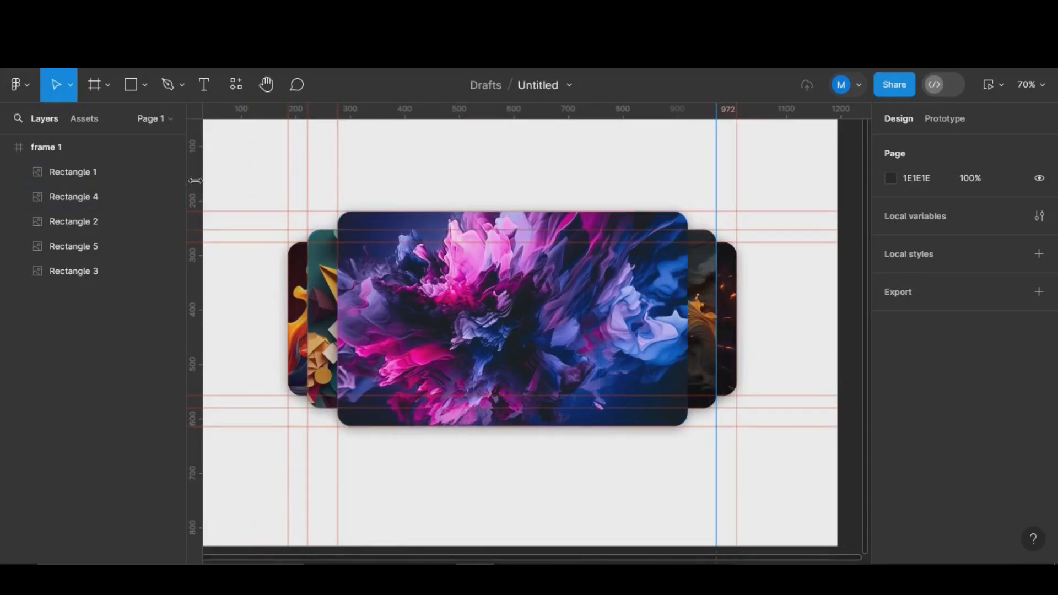
left_click_drag(195, 181, 688, 229)
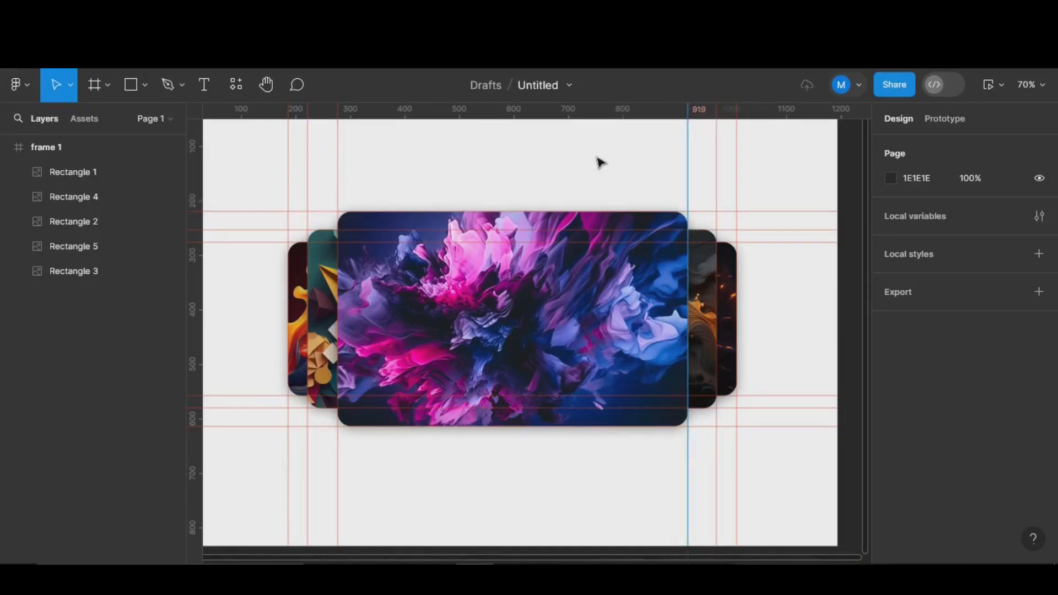
scroll(598, 161, "down", 5)
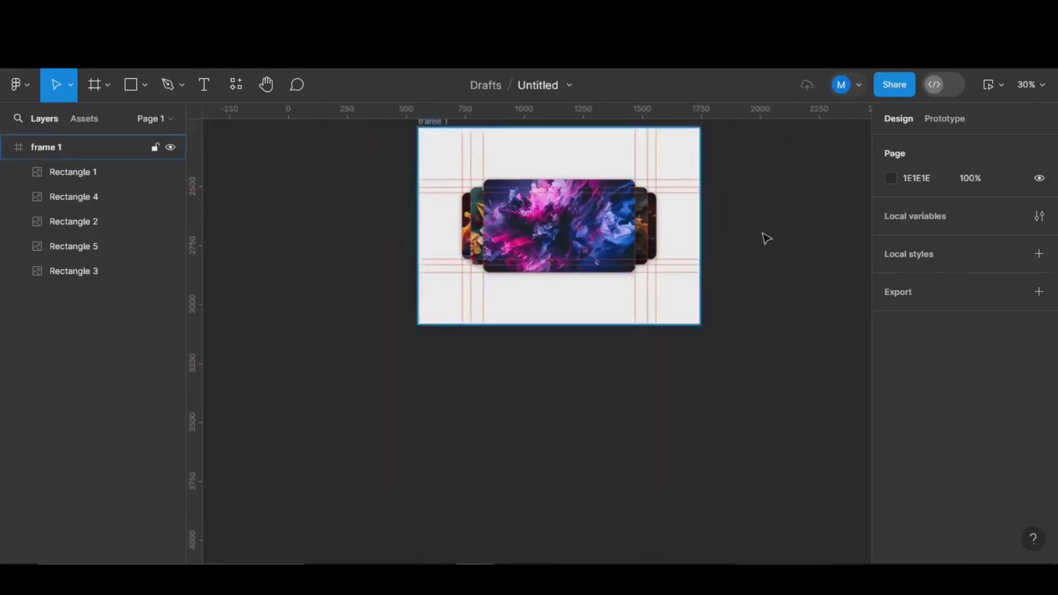
- Copy frame 1 into frame 2 at X 1795, to its right, and zoom in on its cards
scroll(766, 238, "up", 3)
scroll(767, 238, "right", 5)
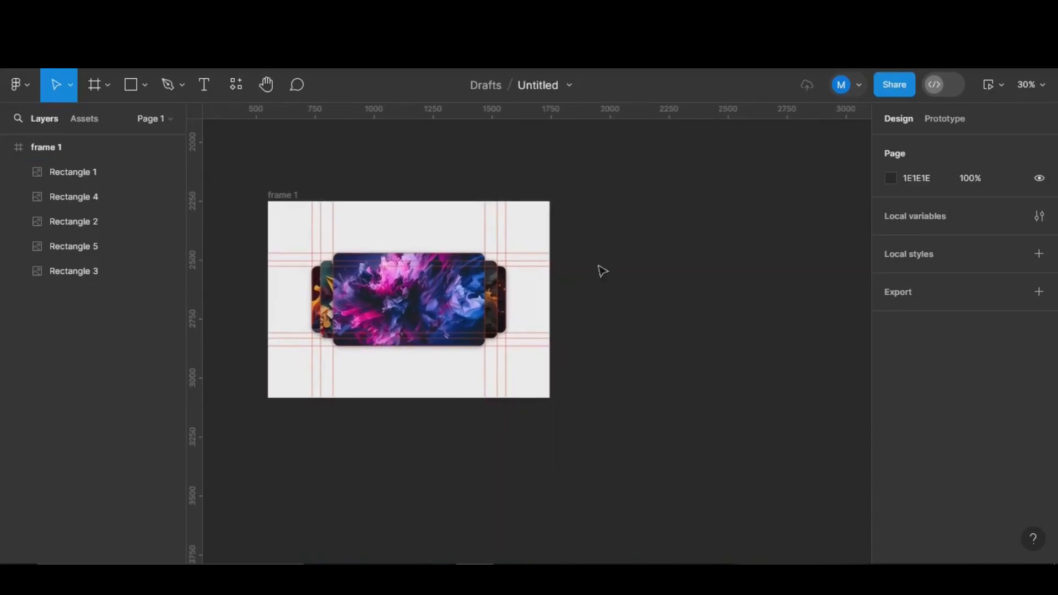
left_click(294, 197)
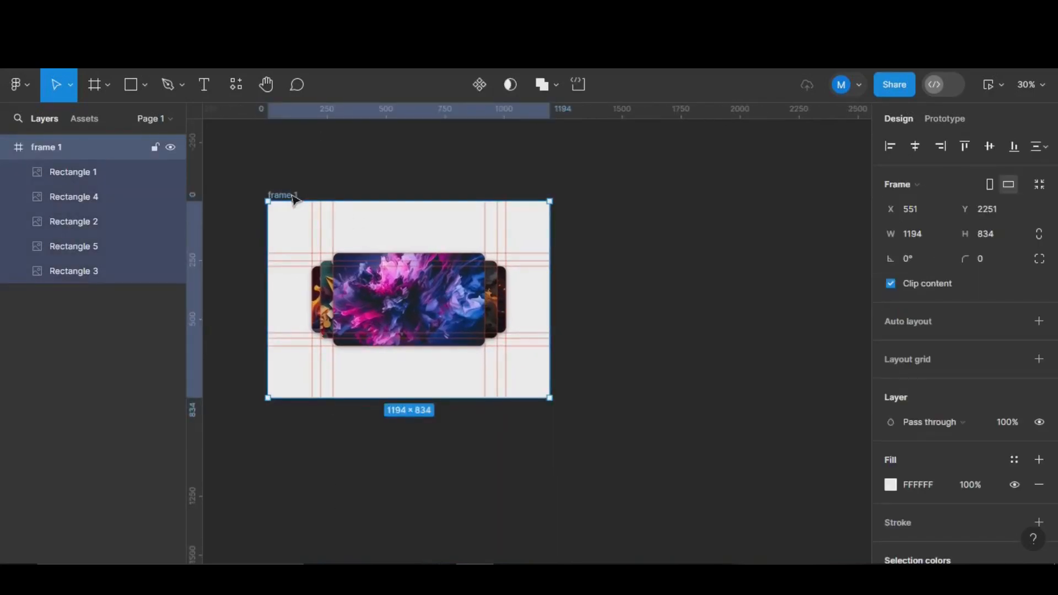
left_click_drag(542, 245, 669, 237)
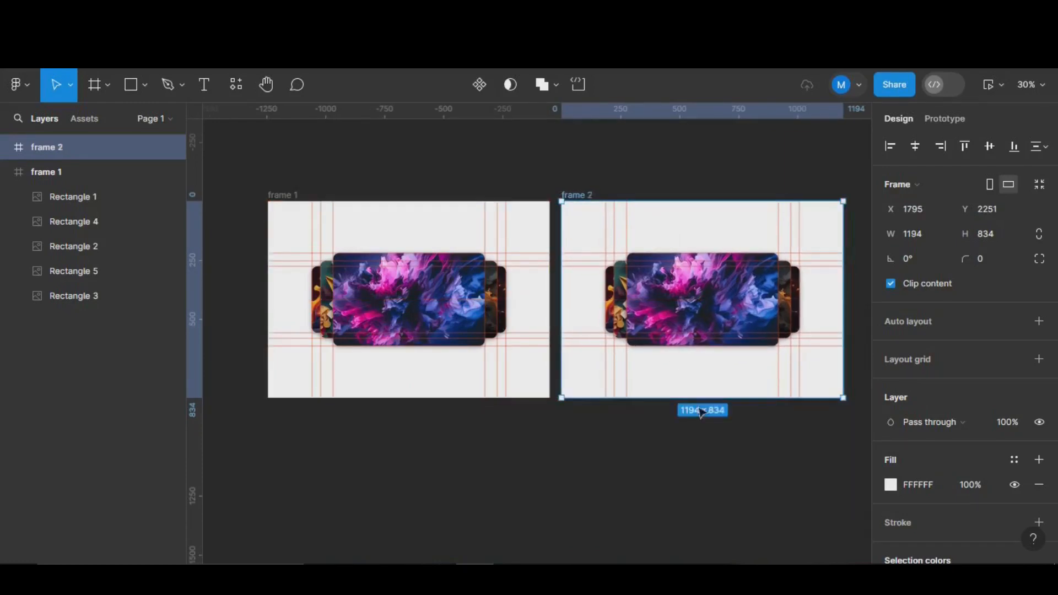
scroll(588, 442, "right", 5)
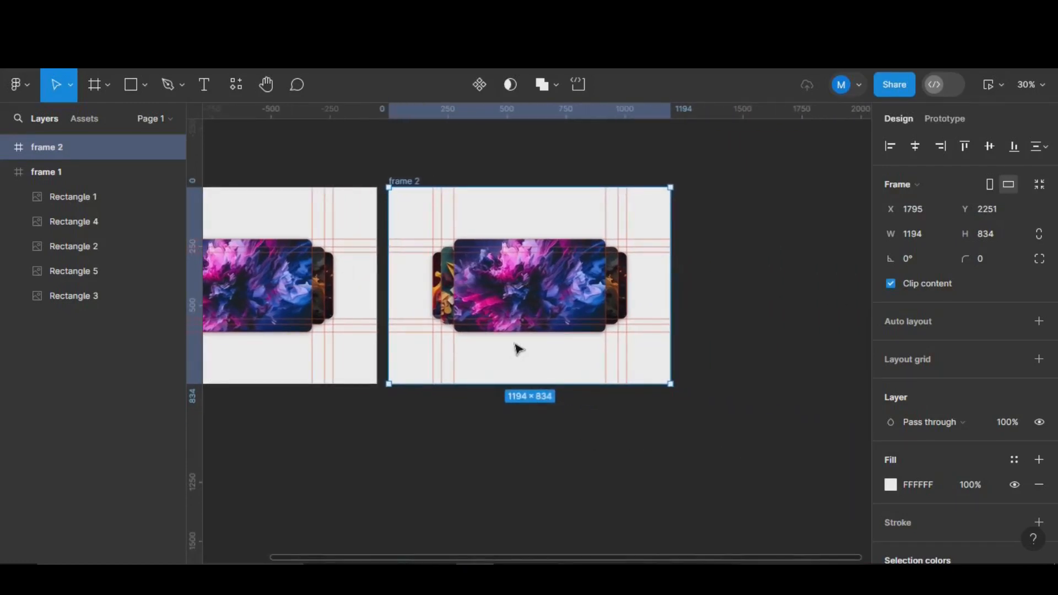
scroll(518, 349, "up", 5)
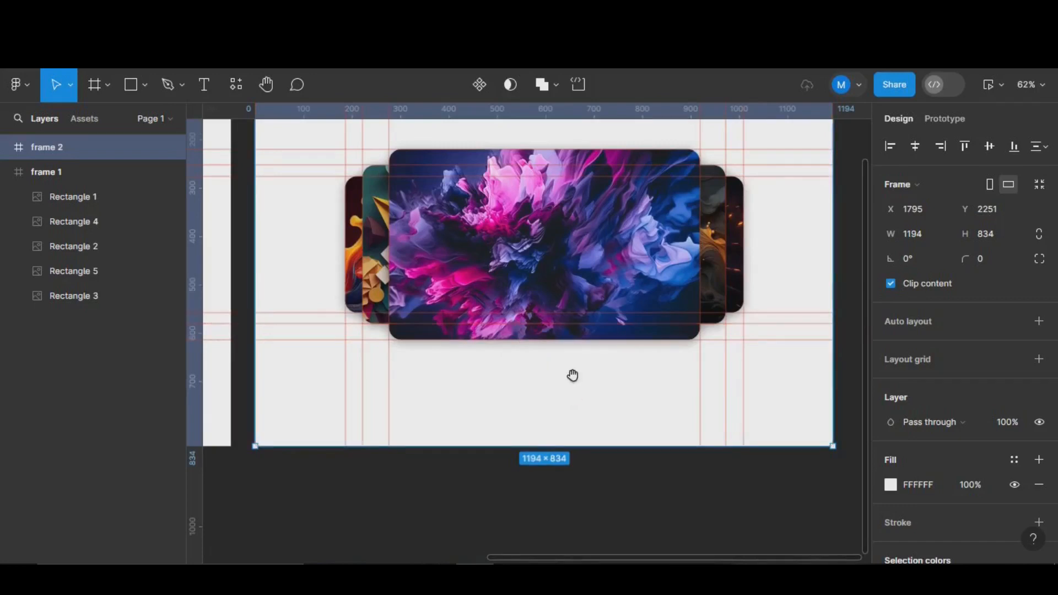
left_click_drag(573, 375, 565, 411)
scroll(564, 411, "up", 3)
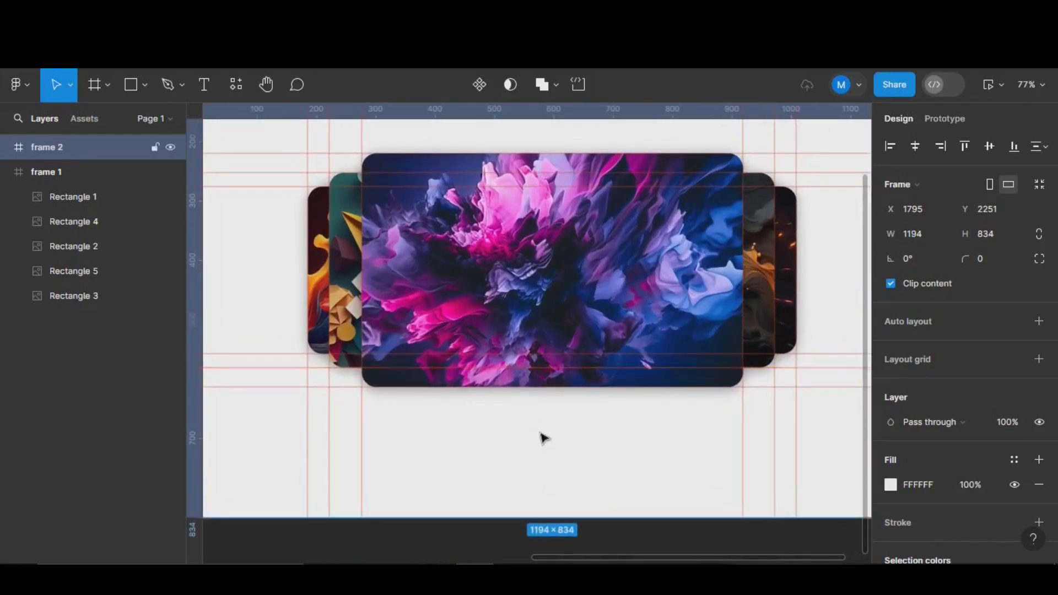
scroll(609, 470, "up", 3)
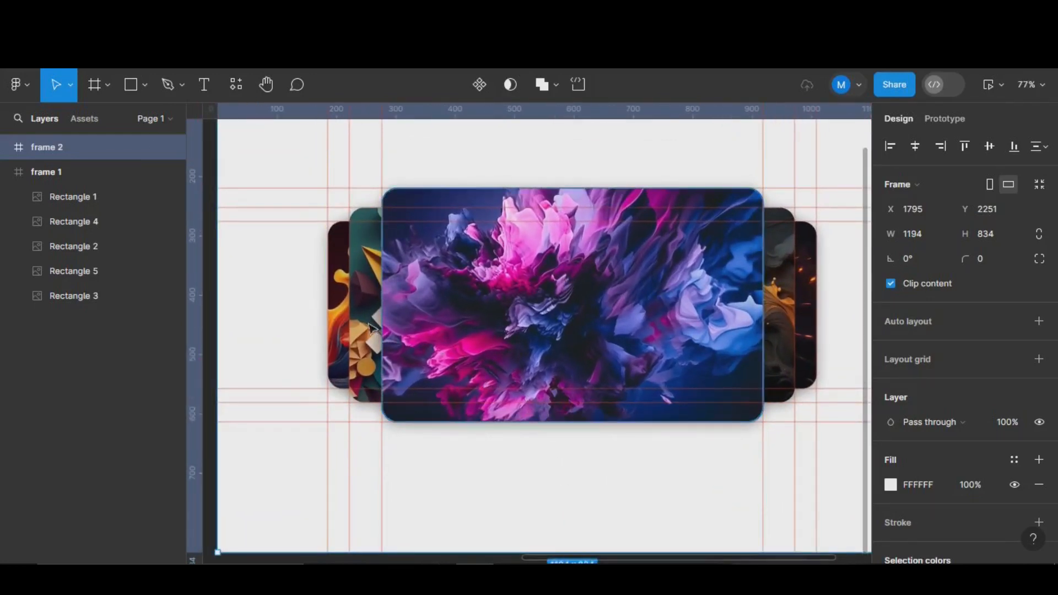
- Move the small back-left card to the back-right and resize the second left card 282 tall
left_click(407, 323)
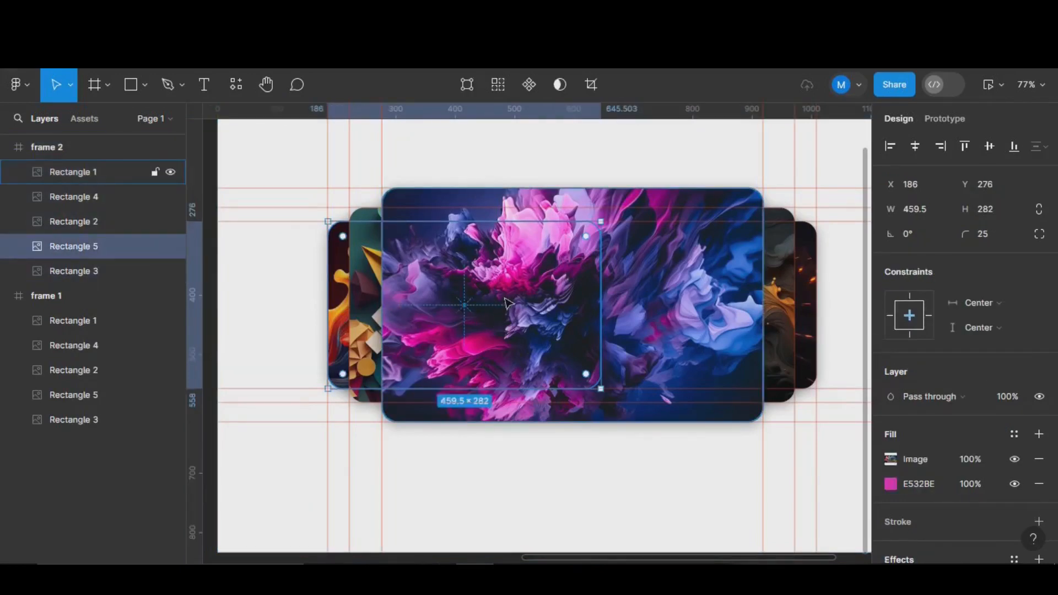
left_click_drag(512, 328, 744, 332)
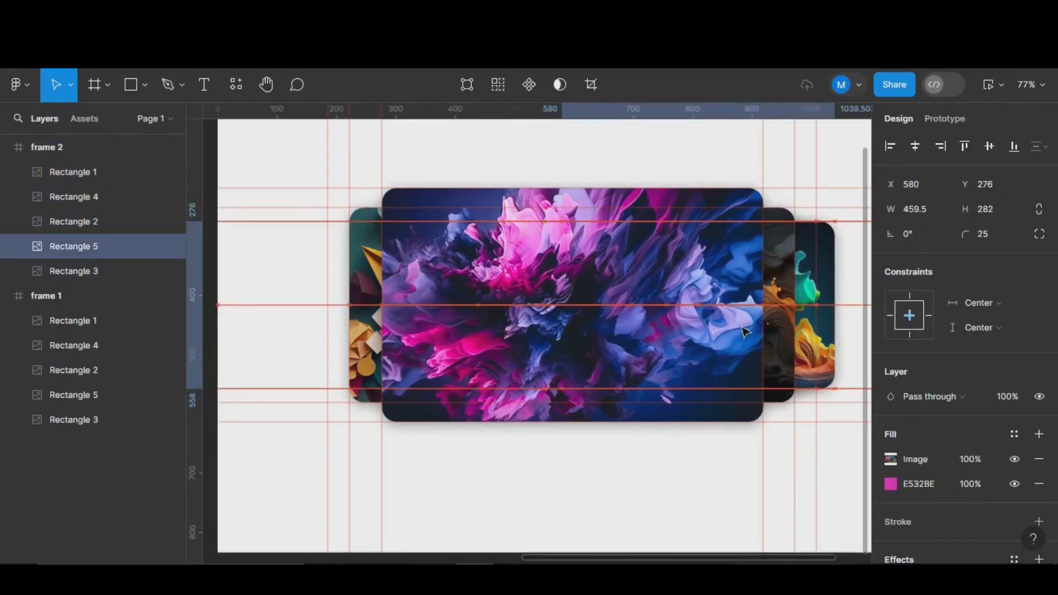
left_click(368, 317)
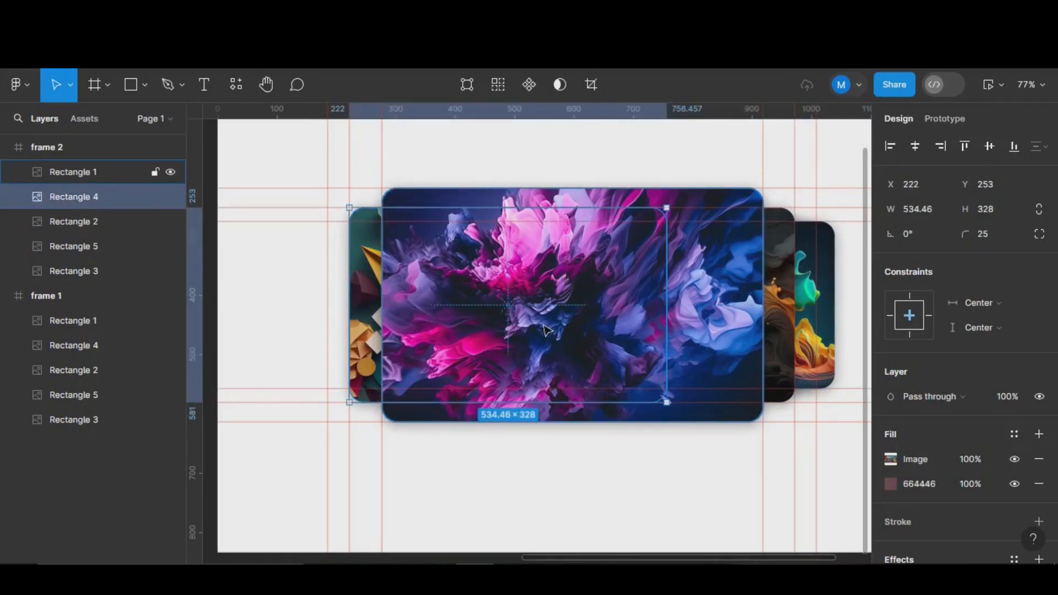
left_click_drag(543, 329, 521, 330)
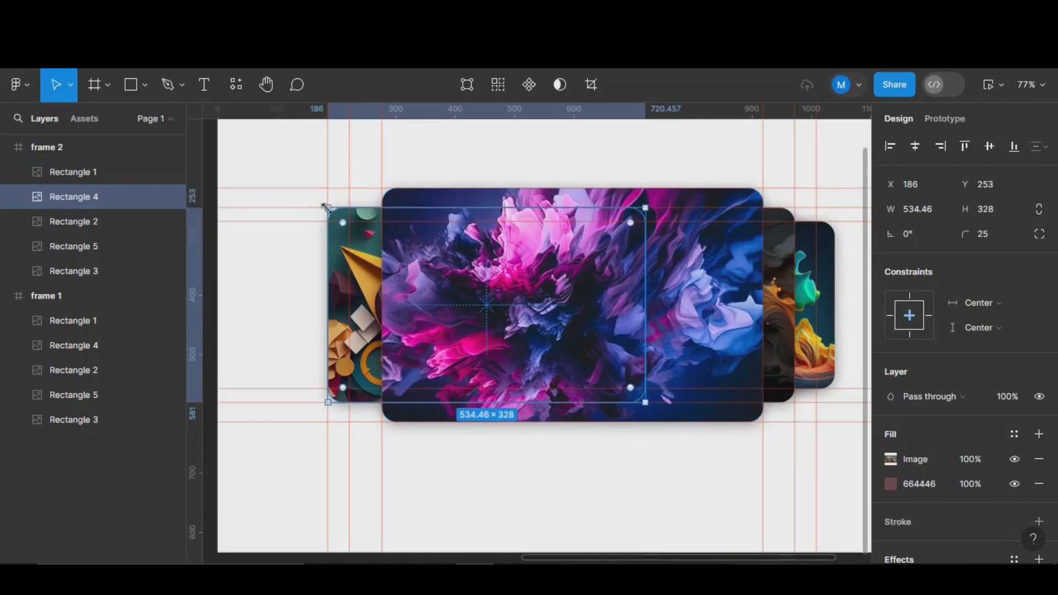
left_click_drag(491, 219, 490, 232)
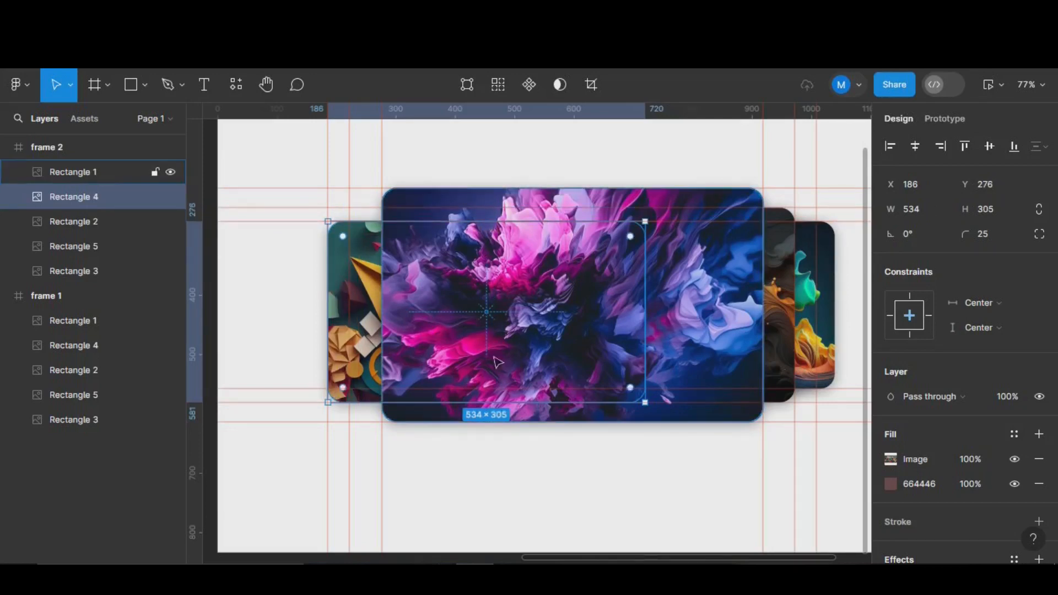
left_click_drag(510, 398, 510, 389)
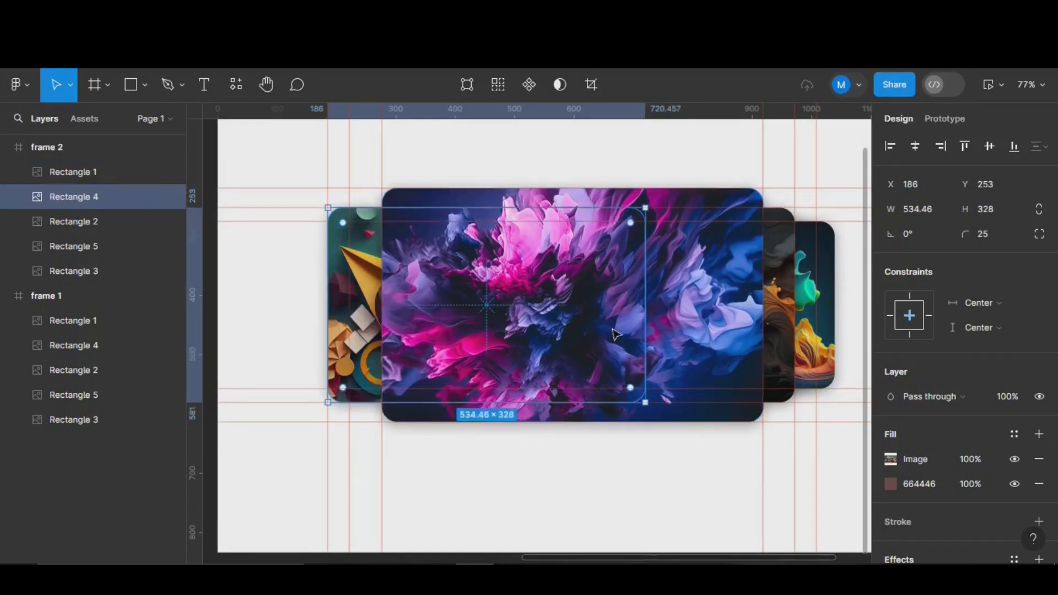
- With the Scale tool (K), shrink that card to 459.5 × 282 and place it at X 186
key("k")
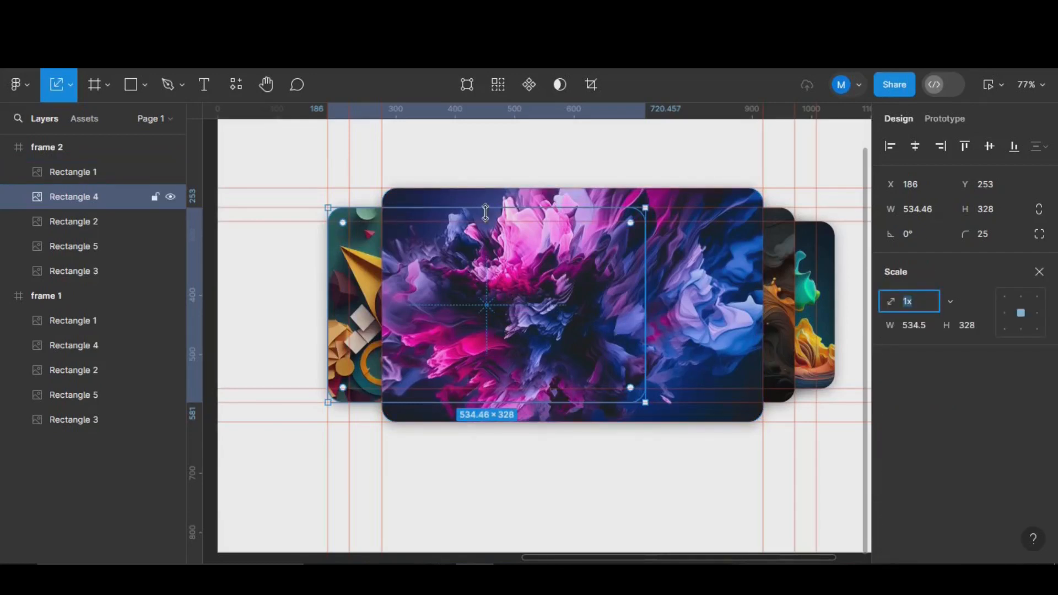
left_click_drag(489, 210, 488, 221)
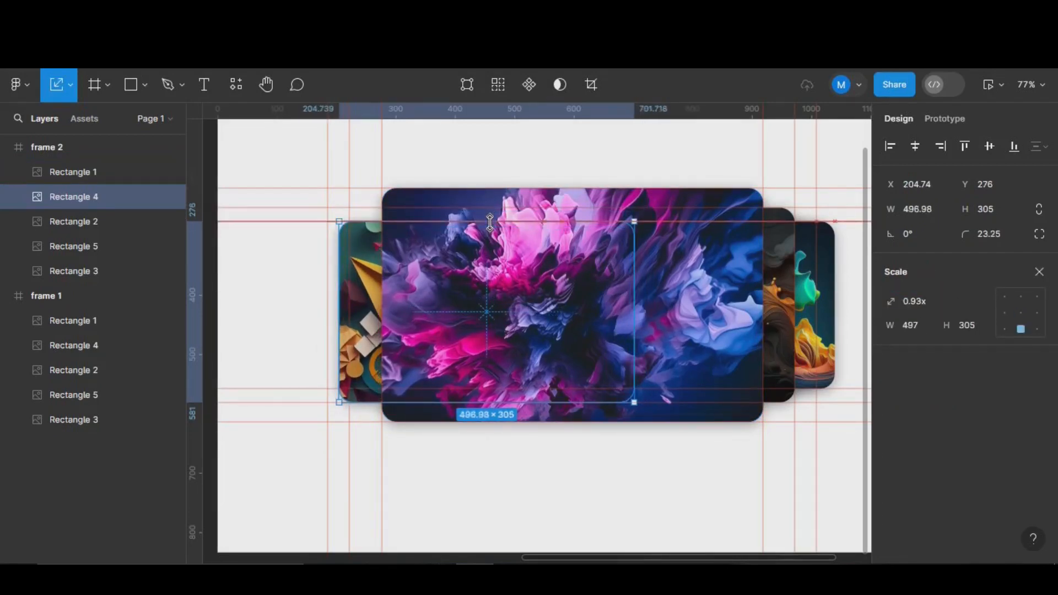
left_click_drag(513, 403, 512, 389)
left_click_drag(540, 337, 518, 335)
- Scale the pink flower front card down to 534.46 × 328 and slide it left into the second slot
left_click(664, 329)
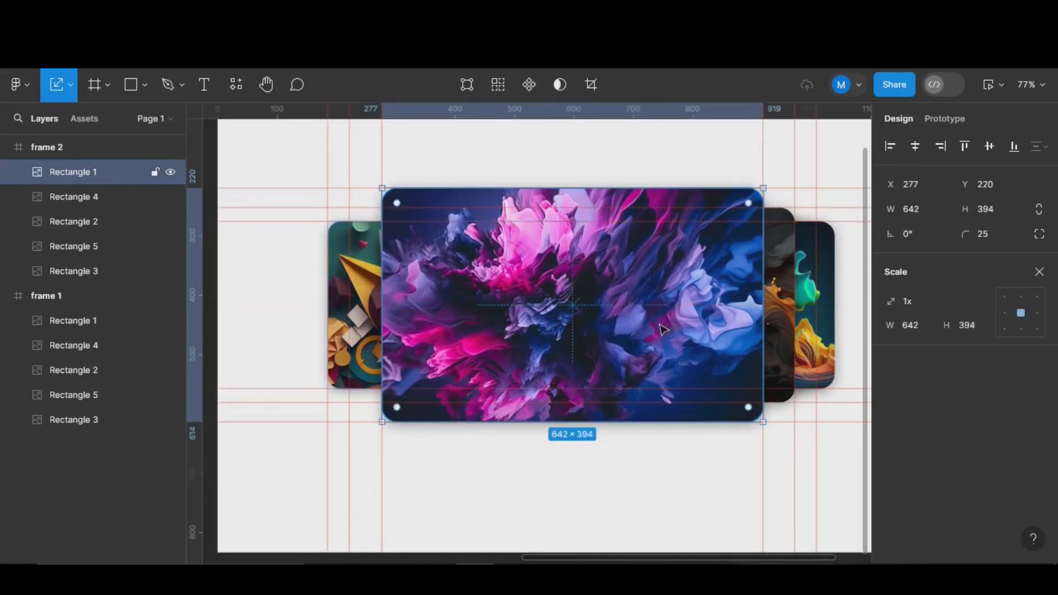
left_click_drag(567, 188, 569, 208)
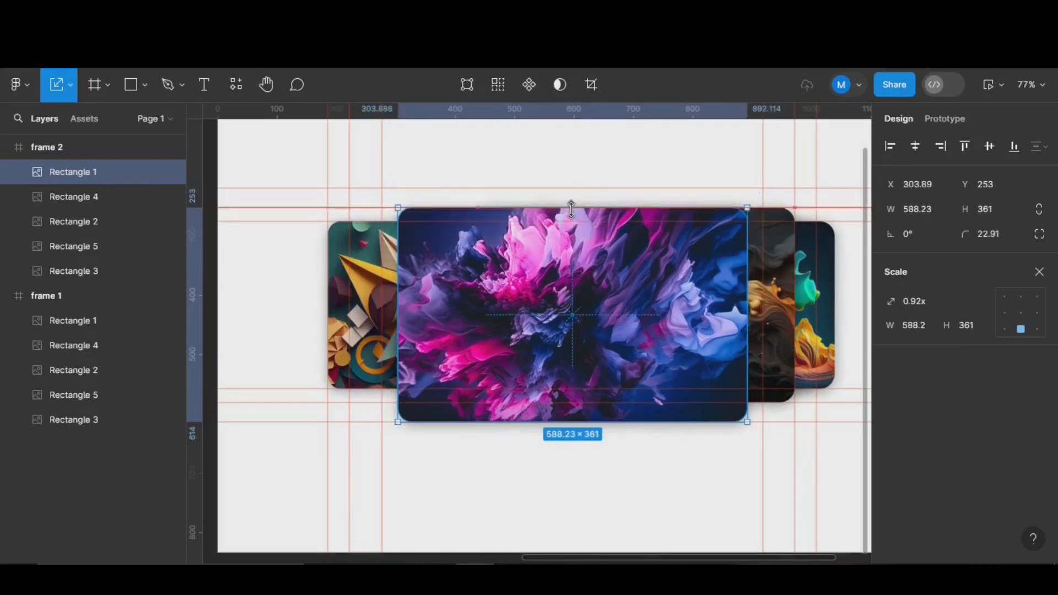
left_click_drag(604, 405, 604, 401)
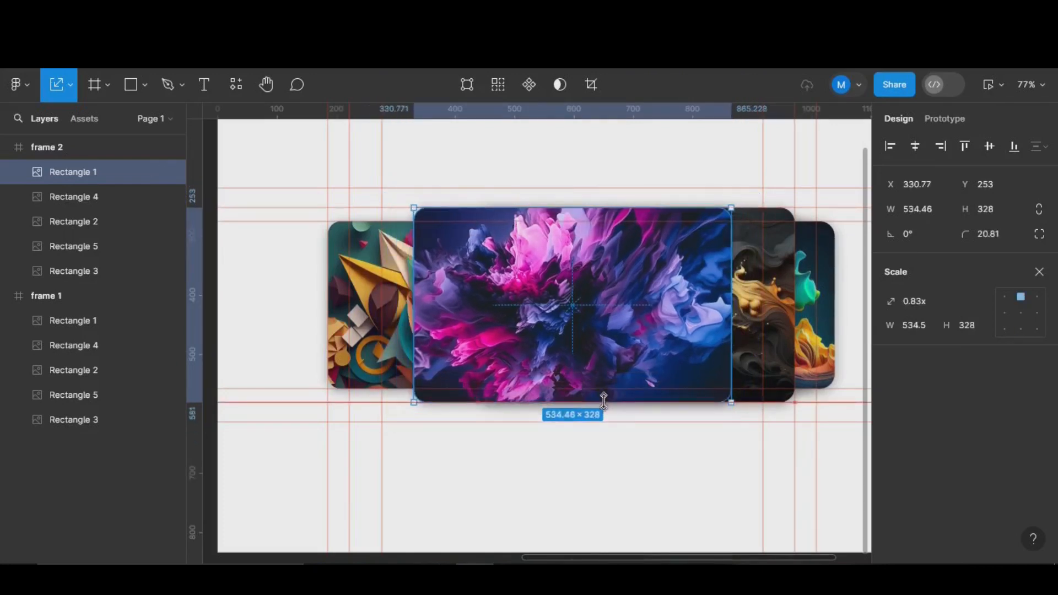
left_click_drag(641, 331, 577, 330)
- Bring the gold-wave card Rectangle 2 to front and scale it to 642 × 394 at X 277
left_click(715, 329)
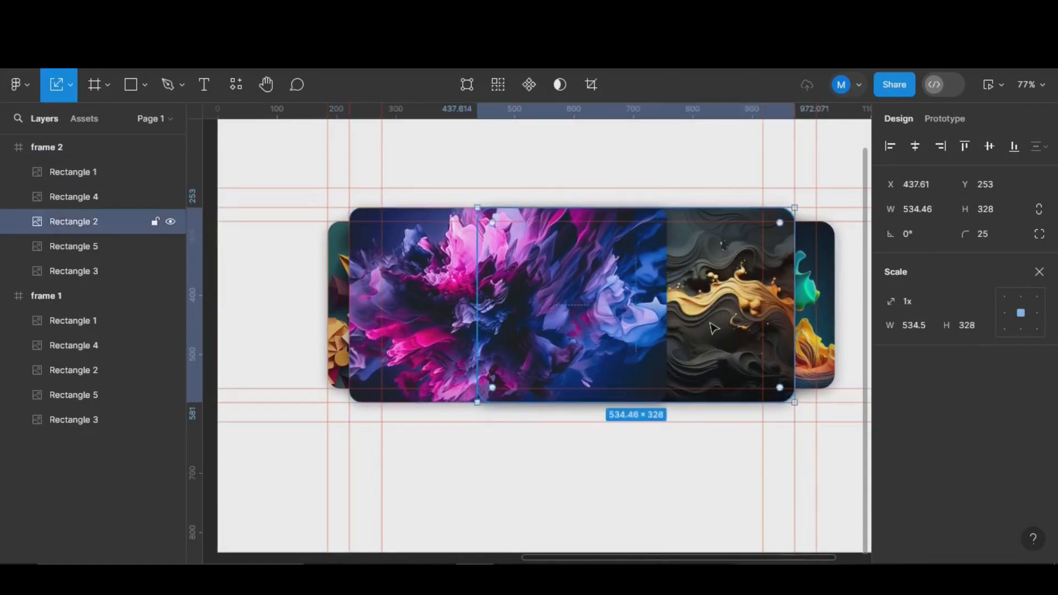
key("ctrl+shift+bracketleft")
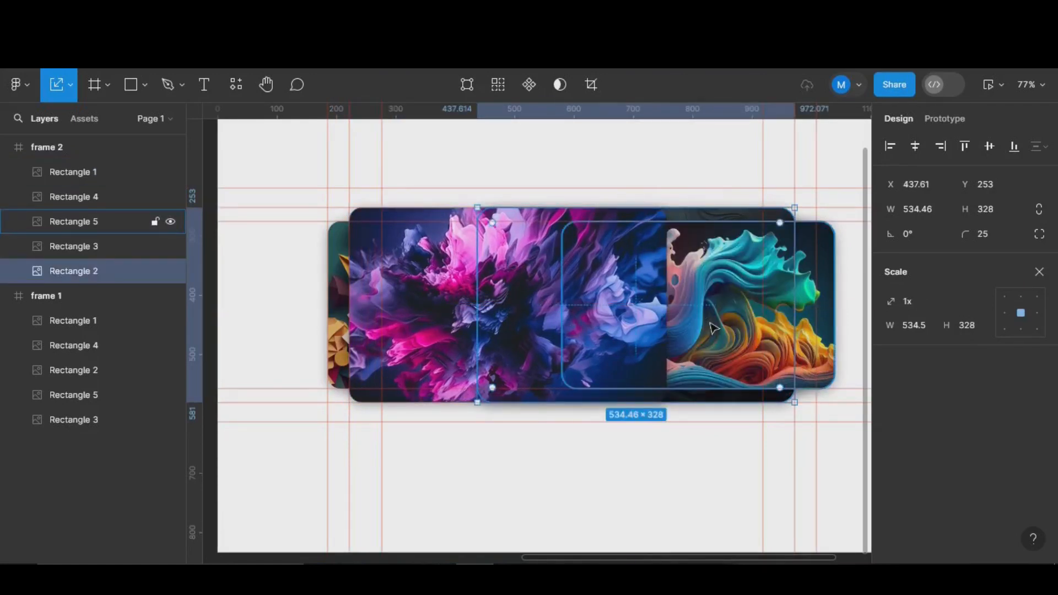
key("ctrl+shift+bracketright")
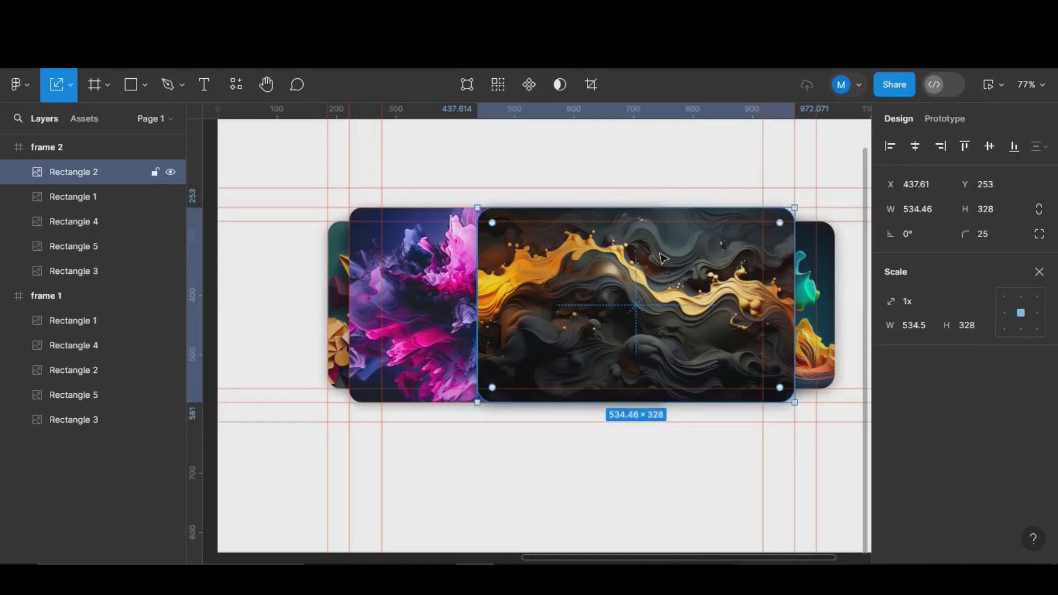
left_click_drag(654, 208, 655, 188)
mouse_move(683, 404)
left_mouse_down()
mouse_move(683, 432)
mouse_move(682, 420)
left_mouse_up()
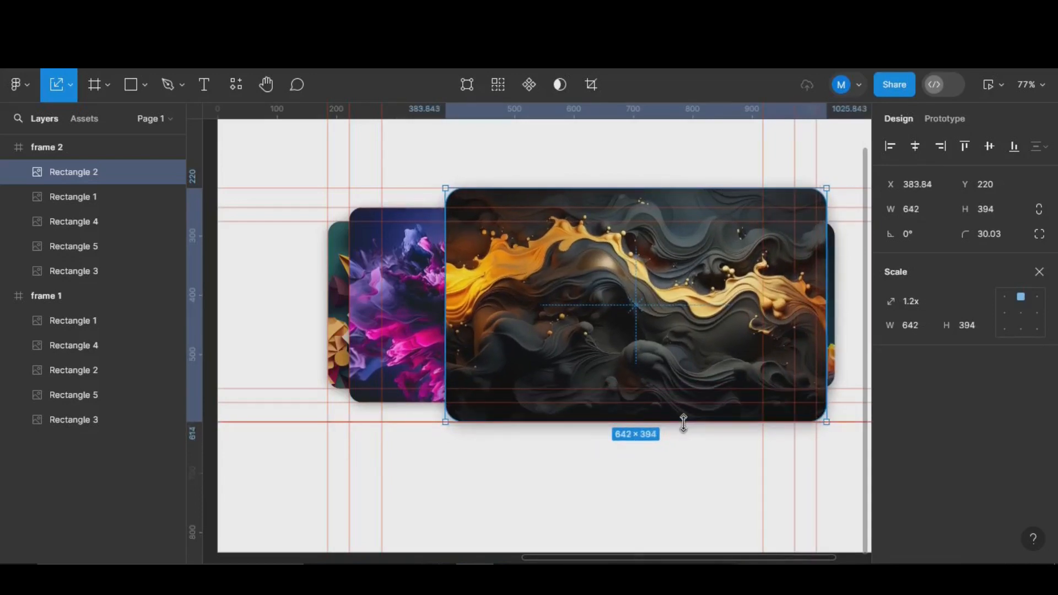
left_click_drag(692, 315, 638, 315)
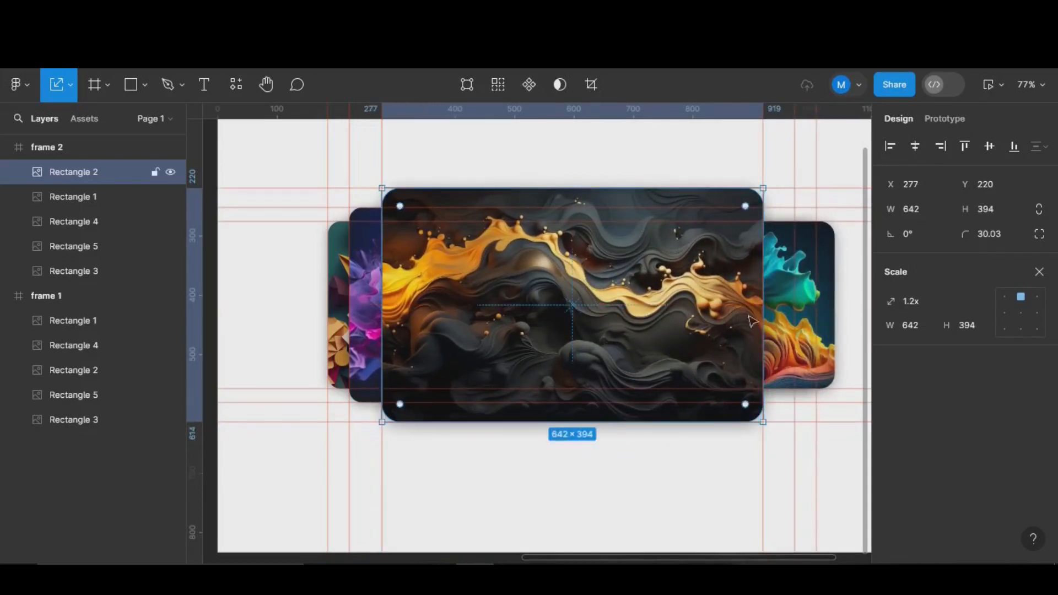
left_click(792, 314)
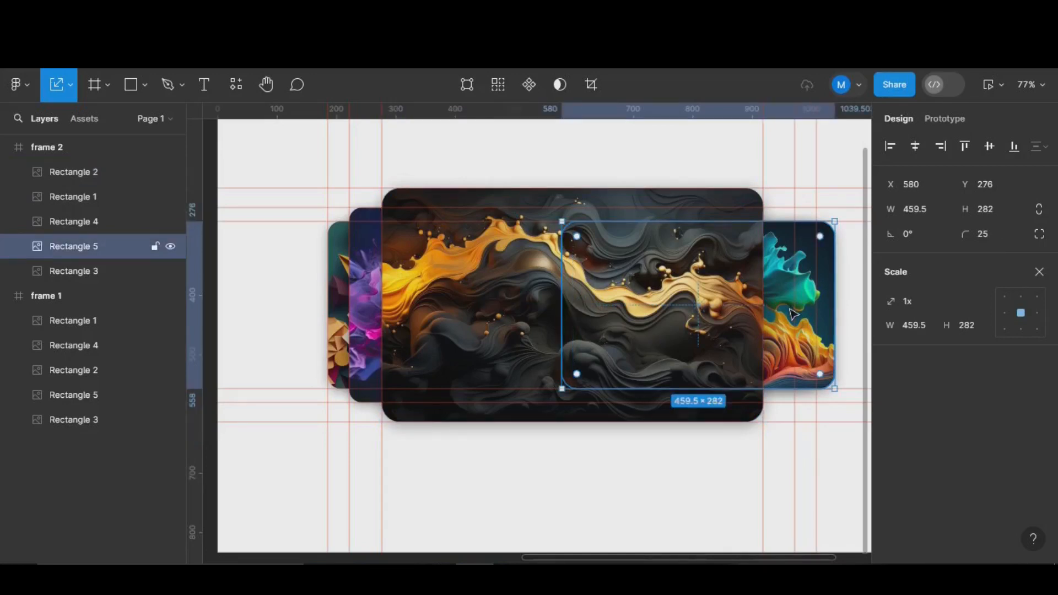
left_click(792, 312)
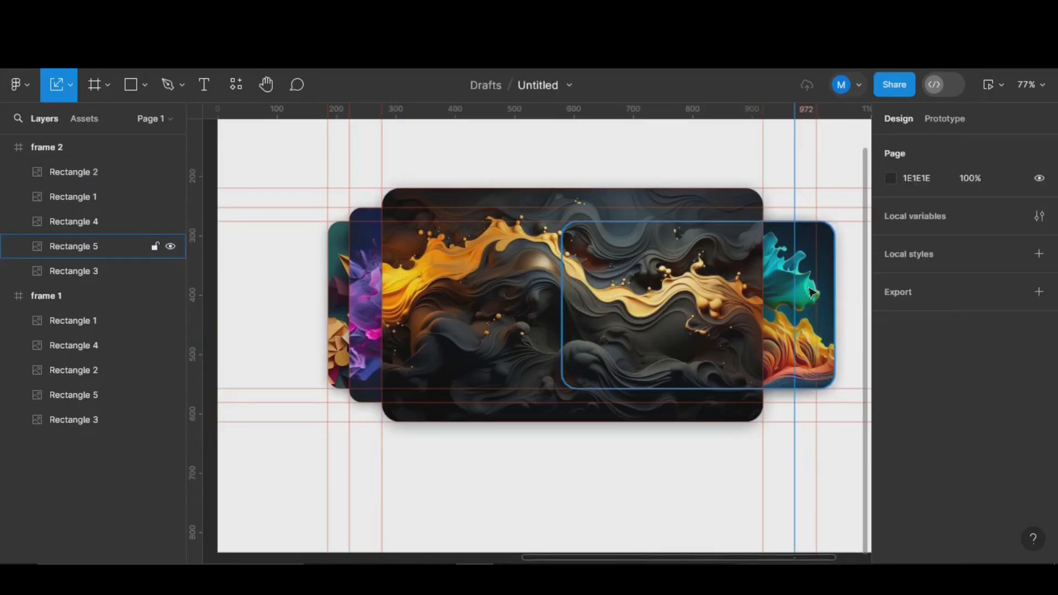
- Send the colourful card to the back and enlarge the orange-spark card to 534.46 × 328
right_click(775, 296)
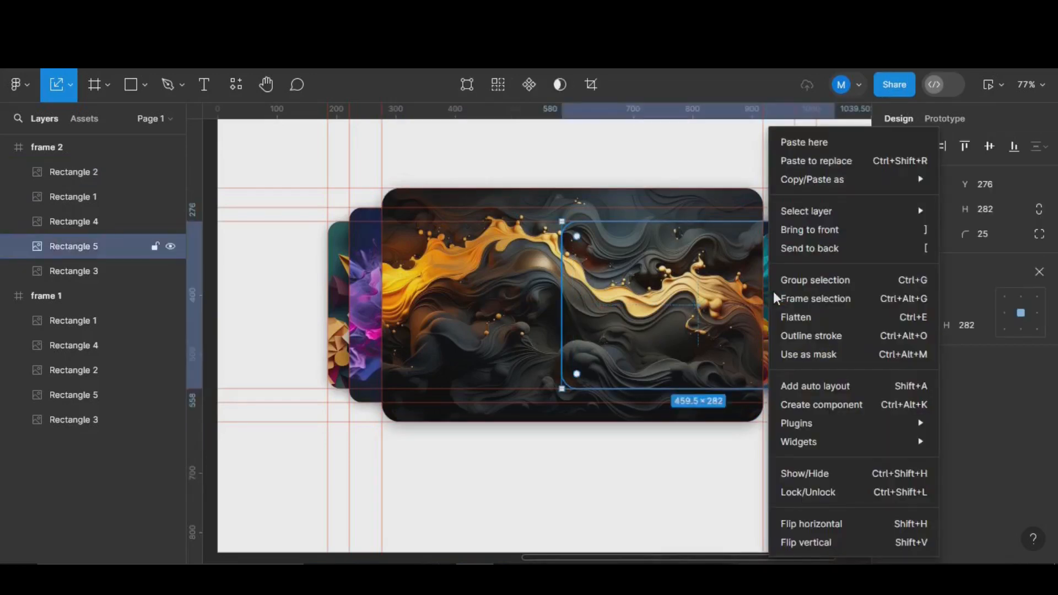
left_click(808, 249)
left_click(801, 286)
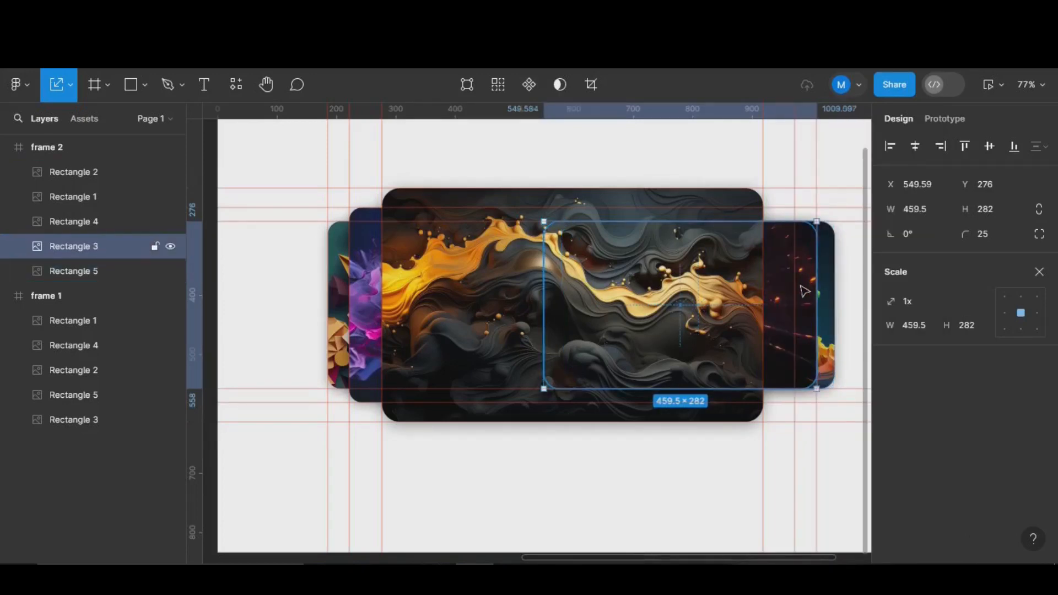
left_click_drag(771, 224, 772, 207)
left_click_drag(777, 388, 777, 402)
left_click_drag(751, 323, 729, 323)
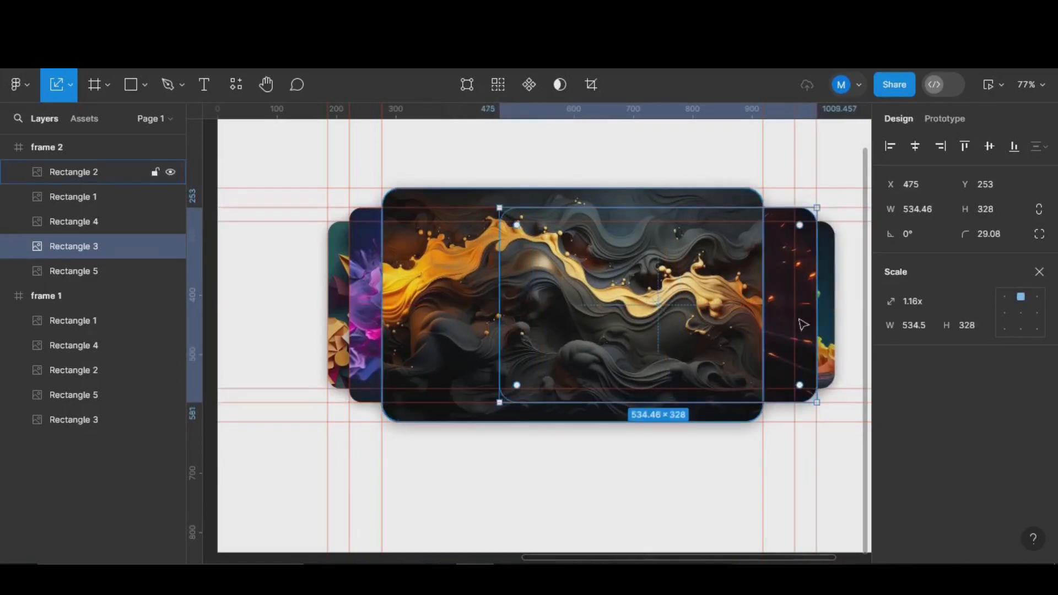
- Shift the right back cards left: spark card to X 438, colourful card to X 549
left_click(830, 301)
left_click_drag(738, 331, 716, 330)
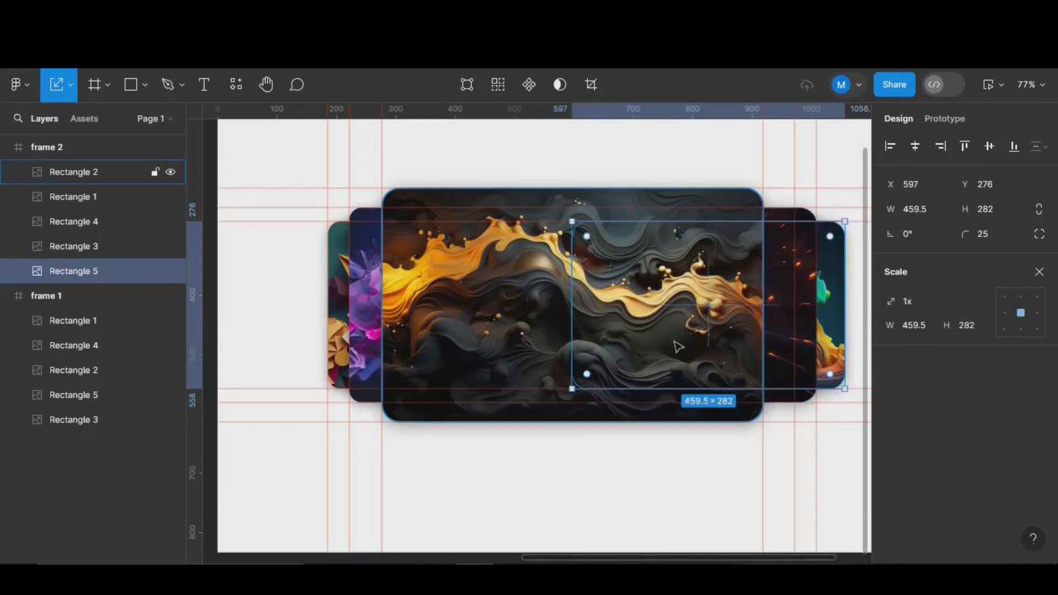
left_click(788, 262)
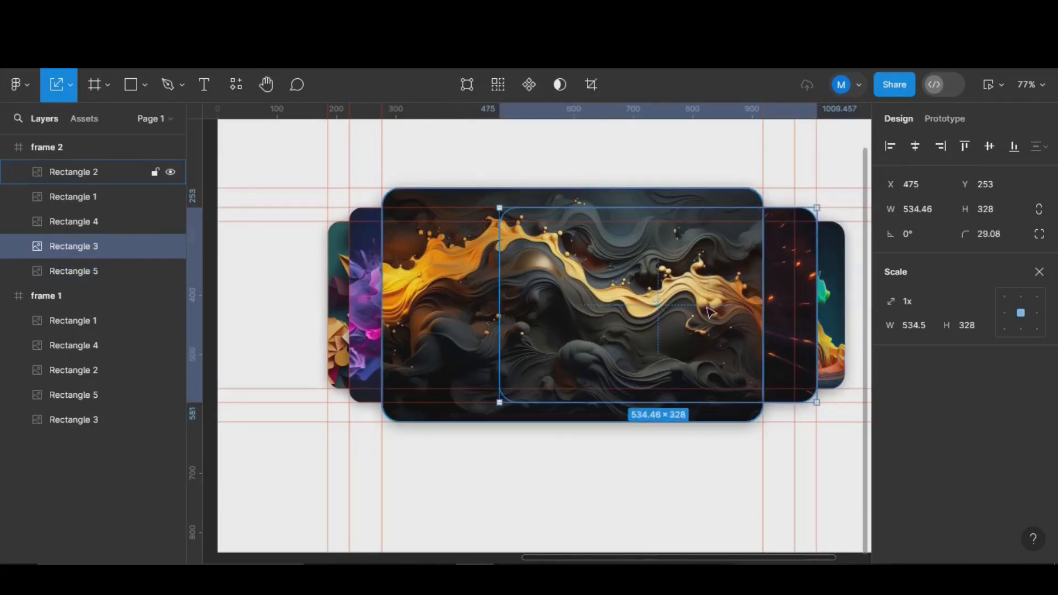
left_click_drag(697, 311, 690, 311)
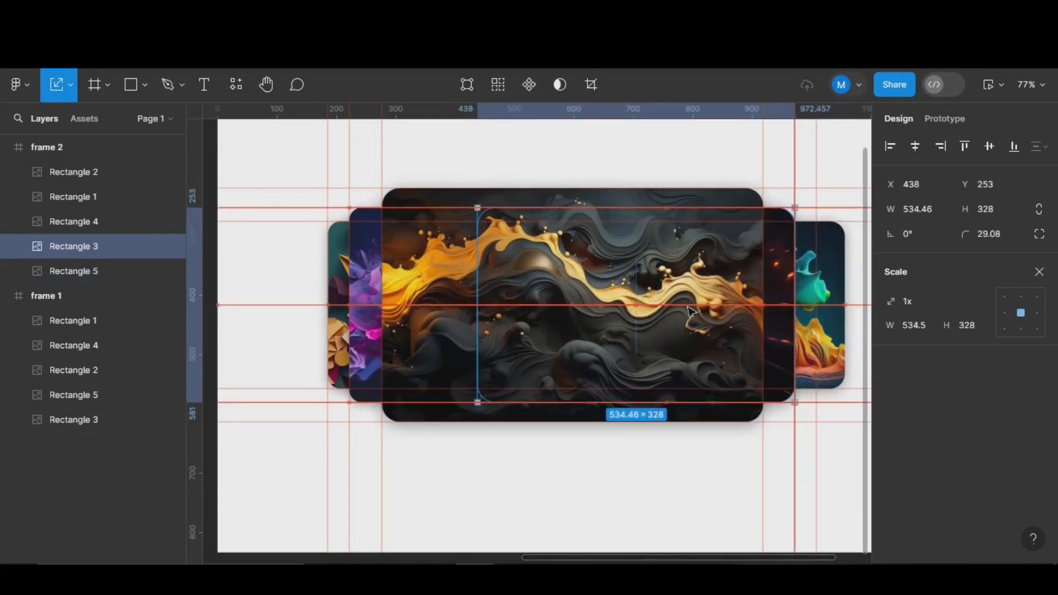
left_click(810, 314)
left_click_drag(810, 314, 785, 314)
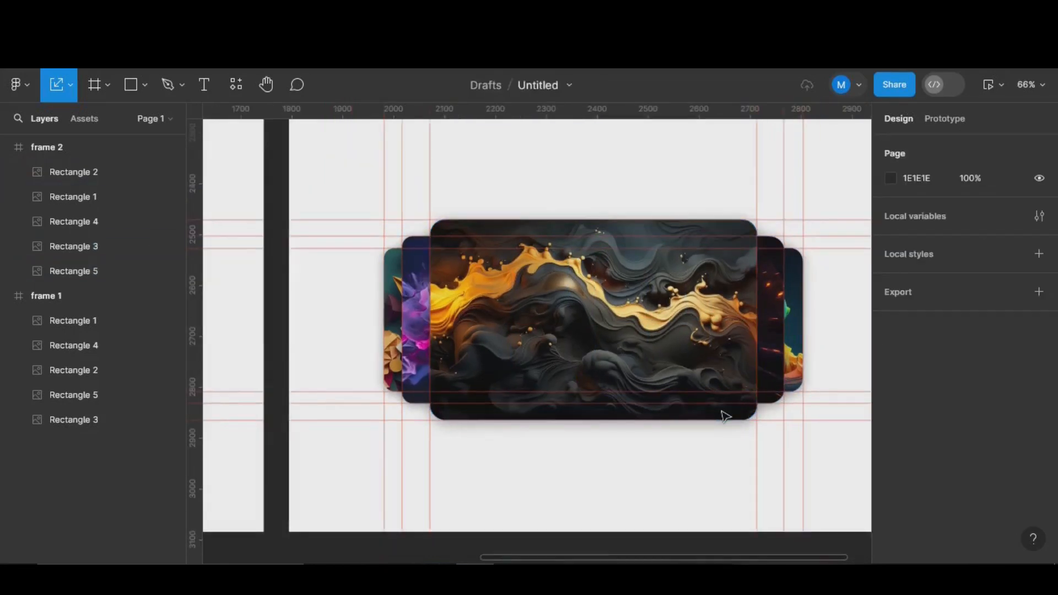
- Copy frame 2 into frame 3 at X 3049, Y 2251, then move its Rectangle 4 right
scroll(725, 416, "down", 5)
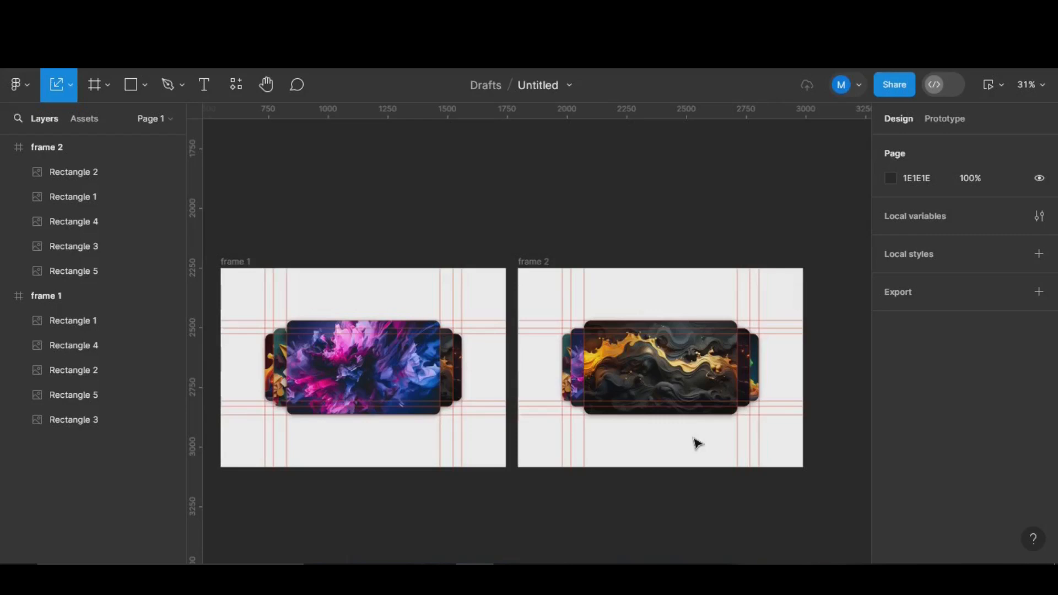
scroll(675, 472, "right", 5)
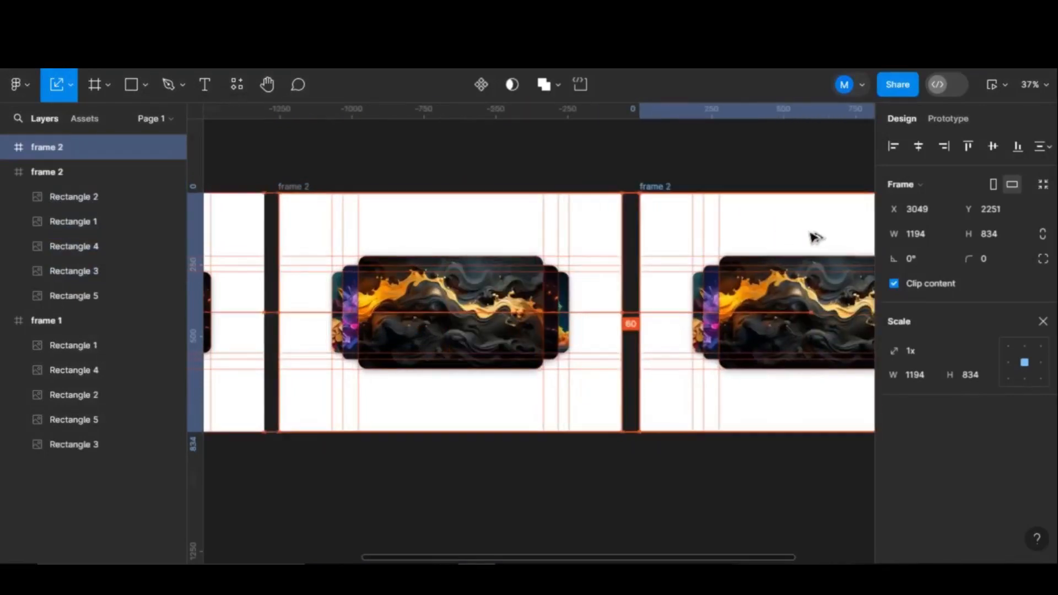
left_click_drag(816, 238, 816, 238)
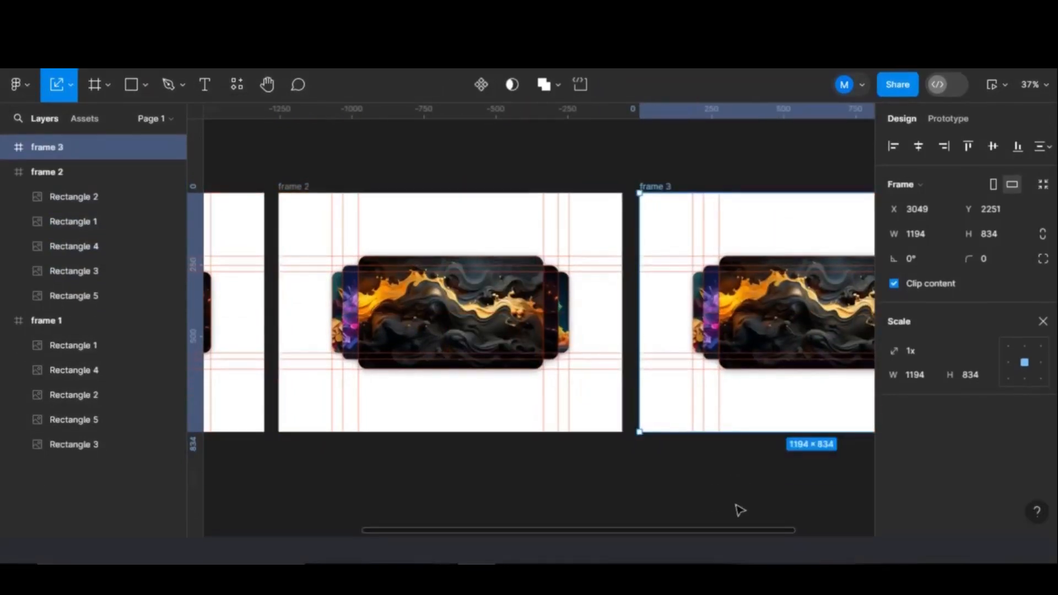
left_click_drag(729, 487, 439, 467)
scroll(491, 363, "up", 4)
scroll(491, 363, "down", 1)
left_click_drag(752, 414, 749, 464)
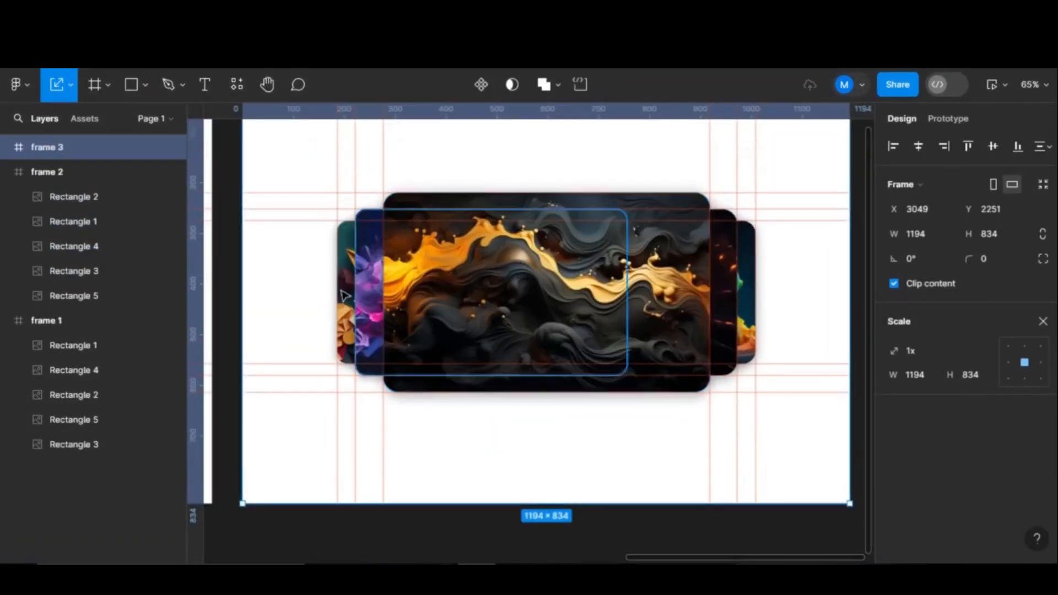
- Slide Rectangle 4 to X 549 and shrink Rectangle 1 to 459.5×282 at the far left
left_click(346, 314)
left_click_drag(499, 313, 682, 313)
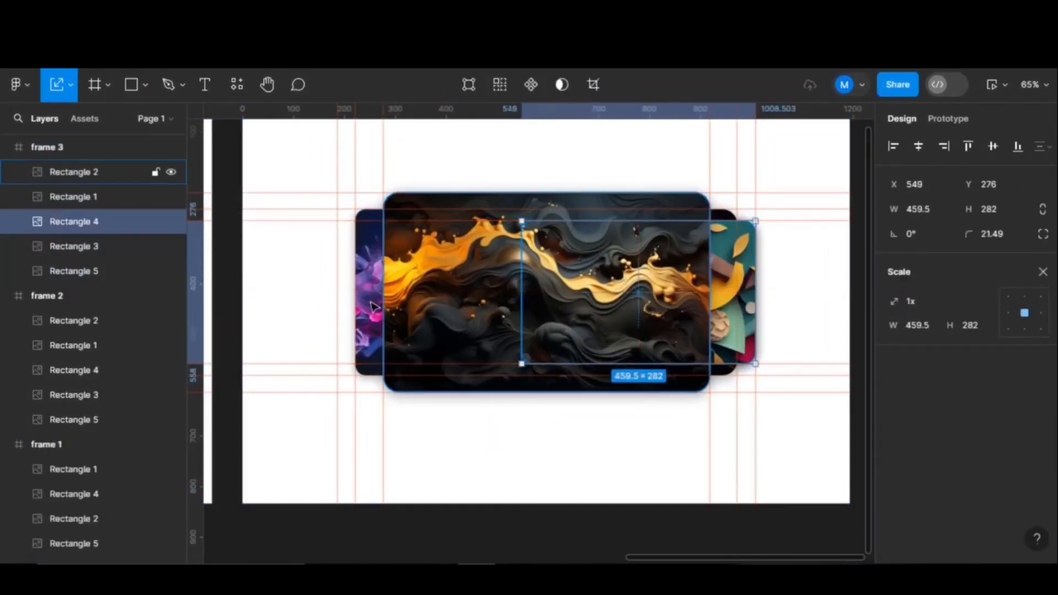
left_click(368, 326)
left_click_drag(533, 329, 511, 329)
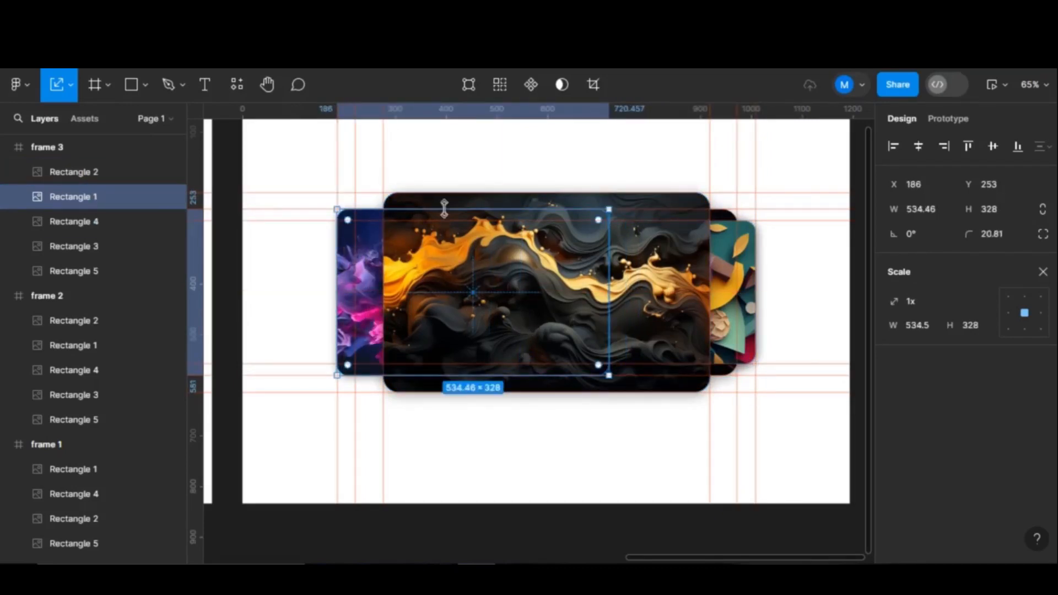
left_click_drag(444, 209, 454, 223)
left_click_drag(461, 369, 463, 362)
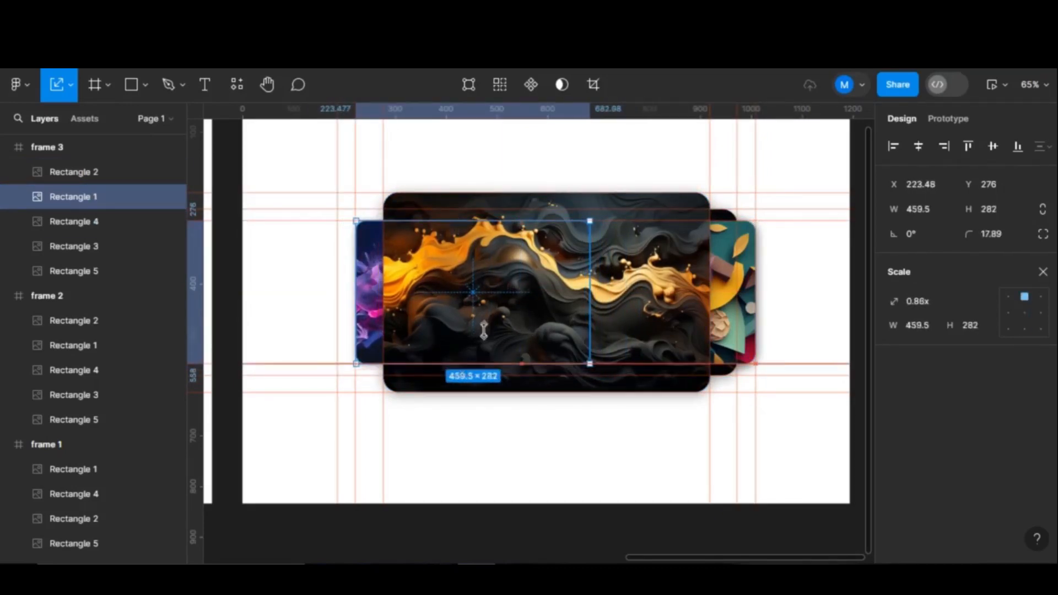
left_click_drag(495, 323, 477, 322)
- Shrink the gold-wave card, Rectangle 2, to 534.46×328 and move it about 80 px left
left_click(480, 326)
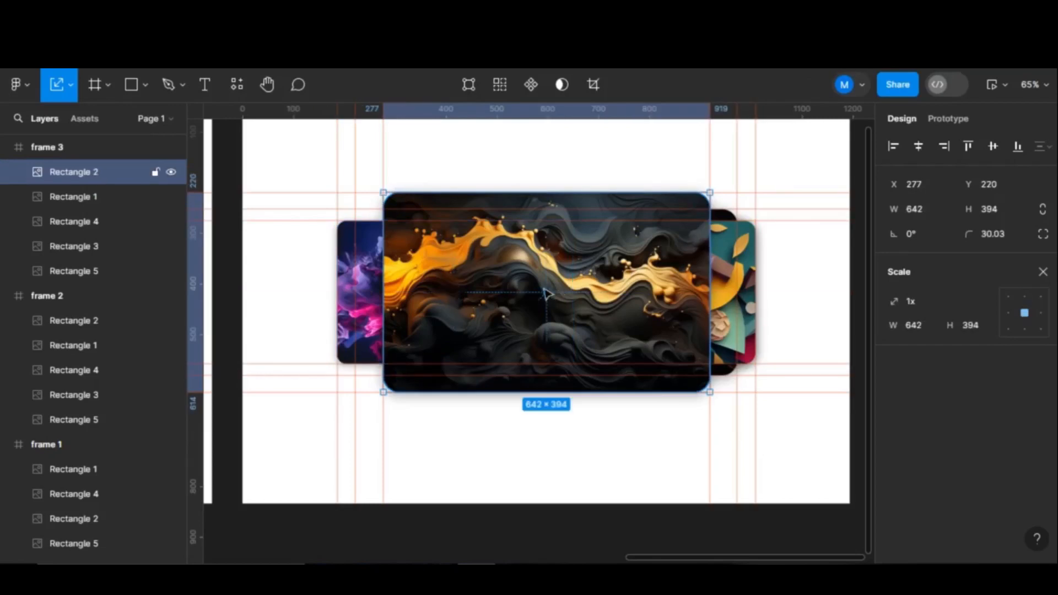
left_click_drag(568, 193, 565, 206)
left_click_drag(572, 393, 576, 374)
left_click_drag(577, 334, 533, 333)
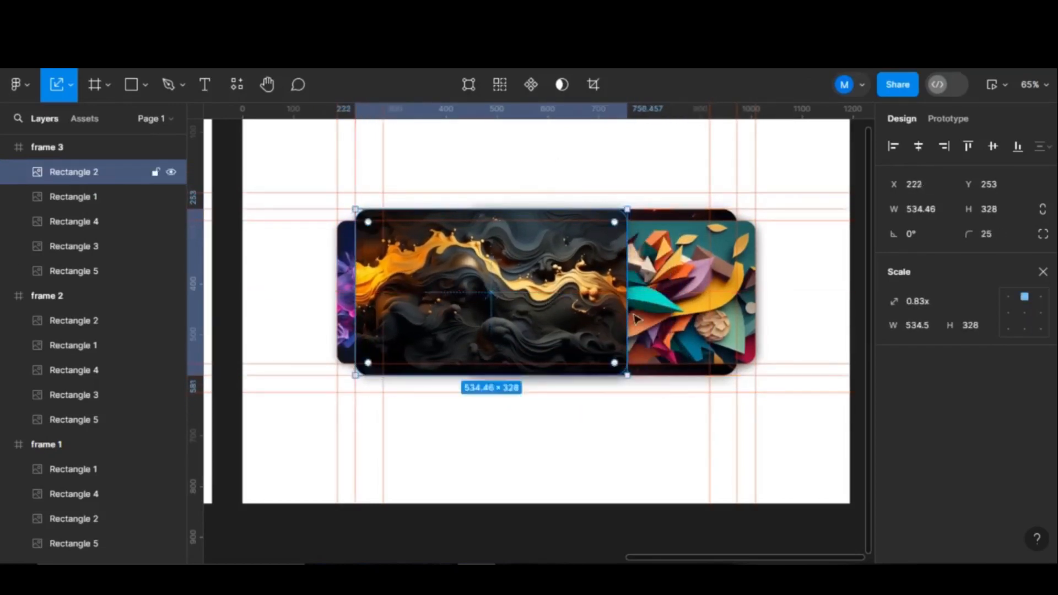
- Send Rectangle 4 back, then bring the neon triangle card forward, enlarged to 642×394 and centred
left_click(677, 313)
right_click(676, 314)
left_click(699, 247)
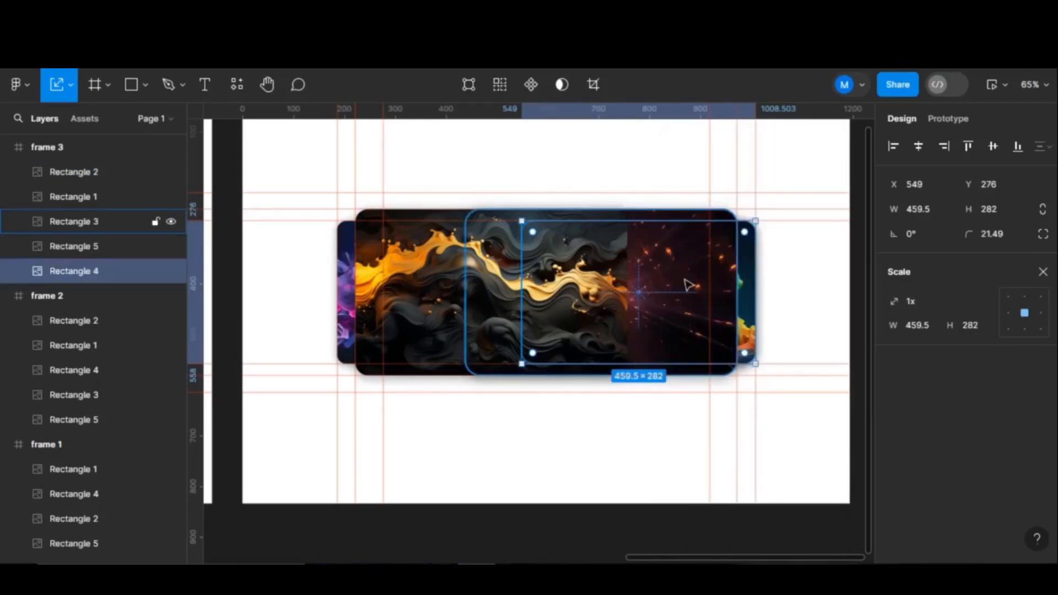
left_click(687, 281)
right_click(687, 281)
left_click(698, 231)
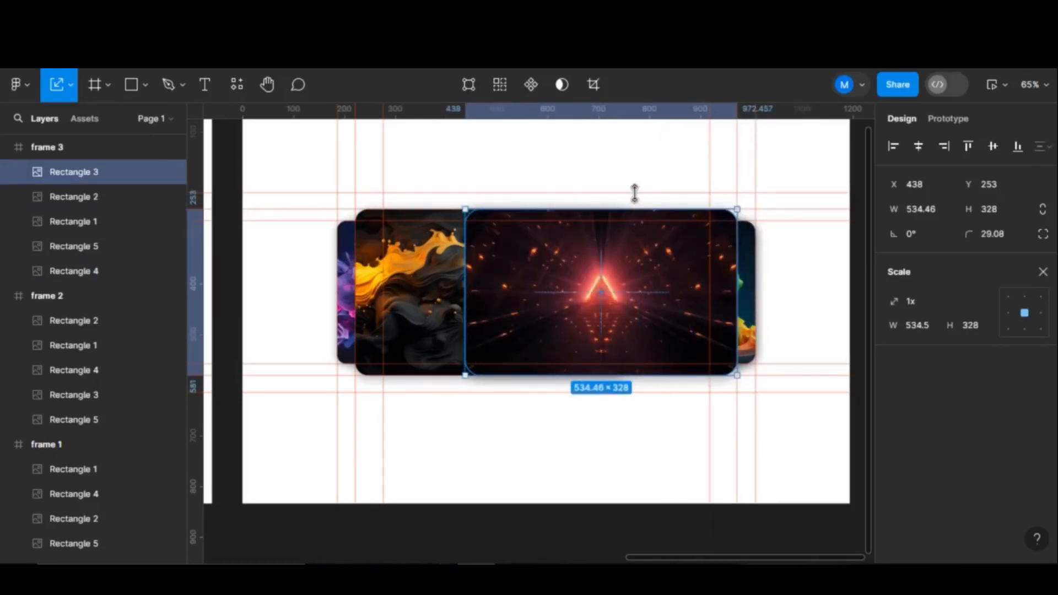
left_click_drag(634, 192, 633, 194)
left_click_drag(652, 372, 654, 393)
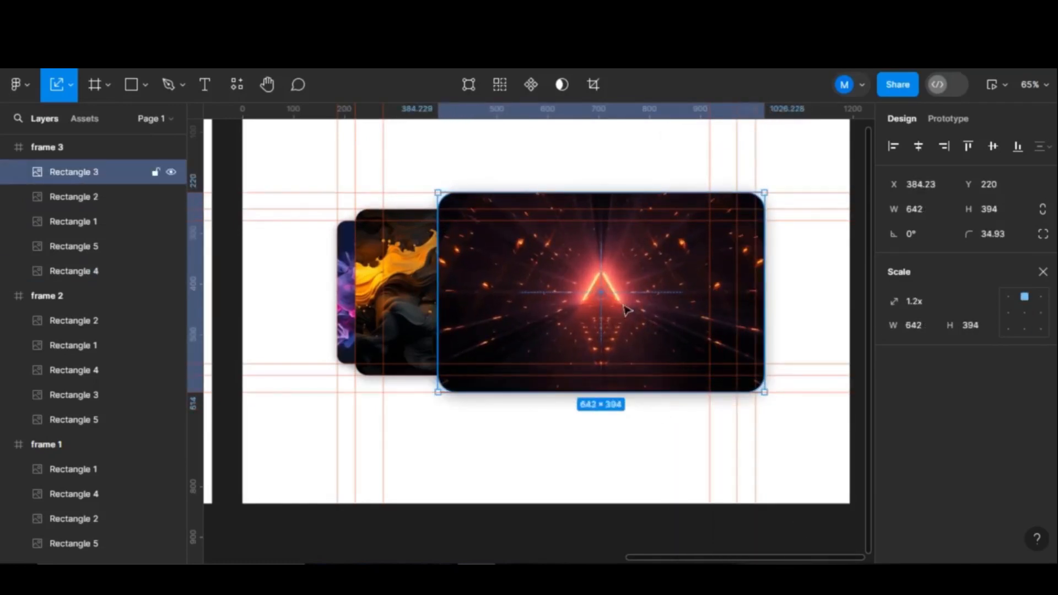
left_click_drag(627, 311, 573, 310)
- Send Rectangle 5 behind Rectangle 4
left_click(74, 246)
right_click(737, 309)
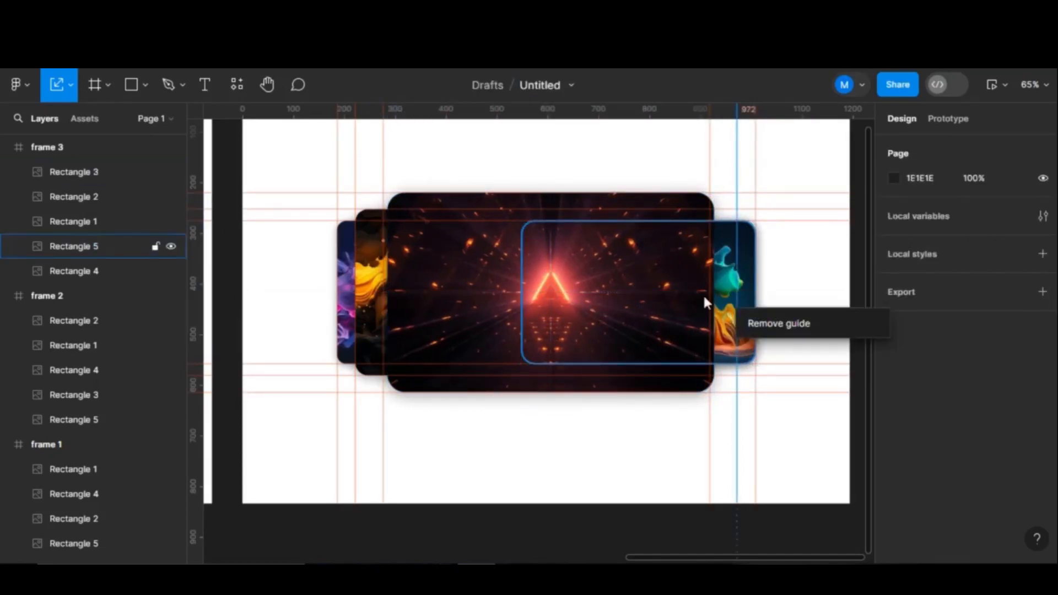
key("Escape")
left_click(715, 280)
right_click(739, 279)
key("Escape")
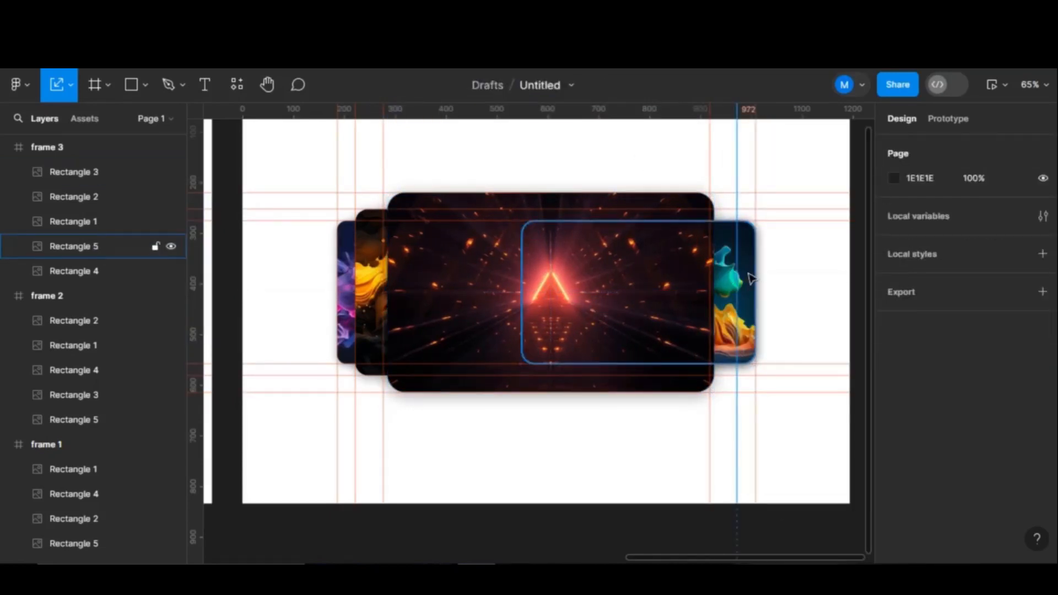
right_click(751, 277)
left_click(768, 247)
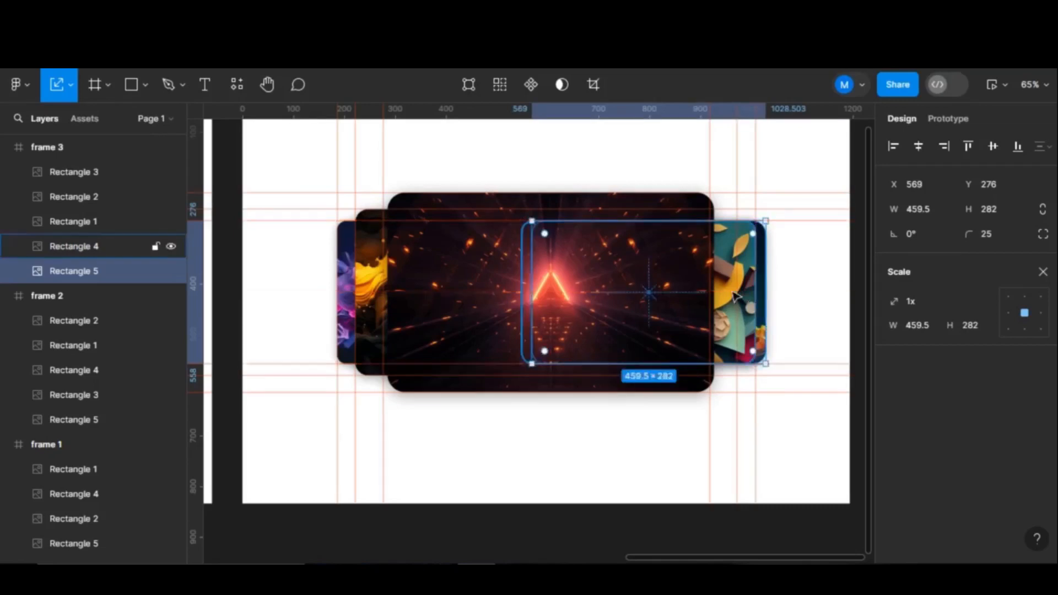
scroll(734, 296, "down", 3)
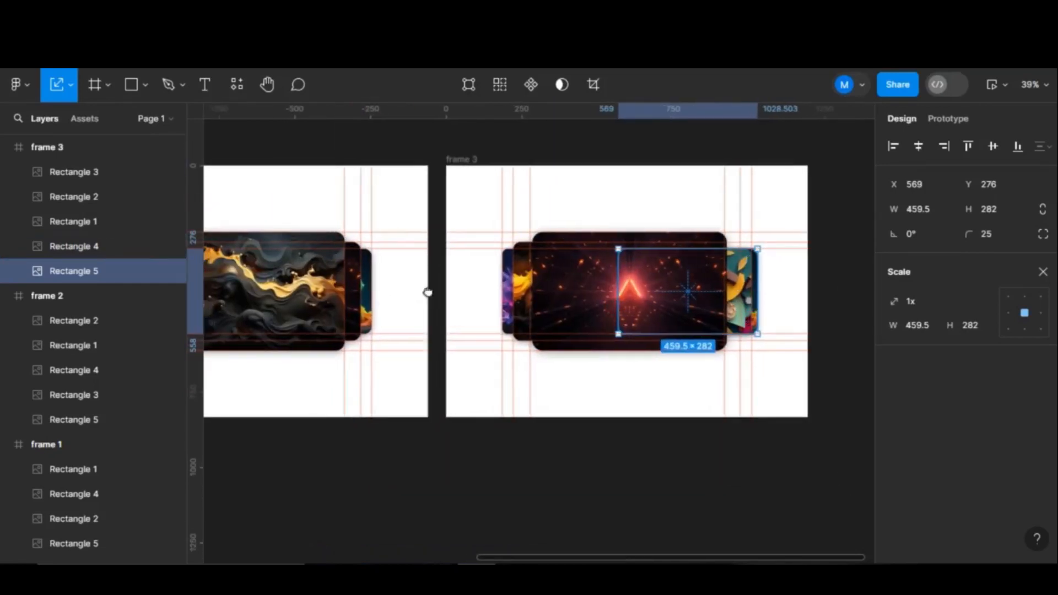
scroll(428, 292, "left", 3)
scroll(642, 316, "right", 3)
scroll(643, 317, "up", 5)
scroll(705, 325, "right", 2)
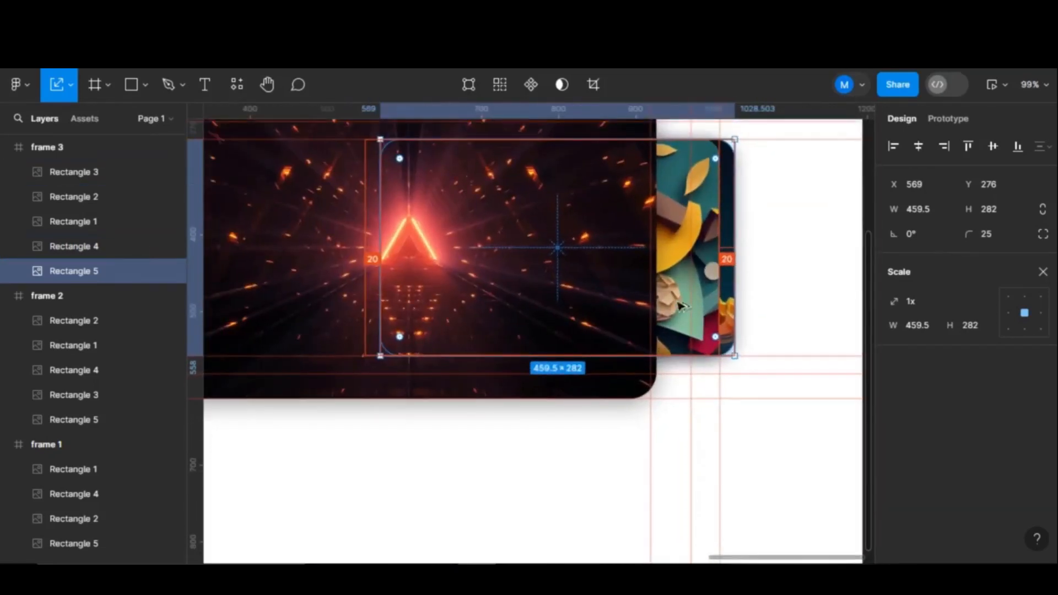
- Send Rectangle 4 behind the other images, enlarge it to 534.46×328 and move it into the stack
left_click(695, 309)
scroll(684, 275, "down", 3)
right_click(684, 270)
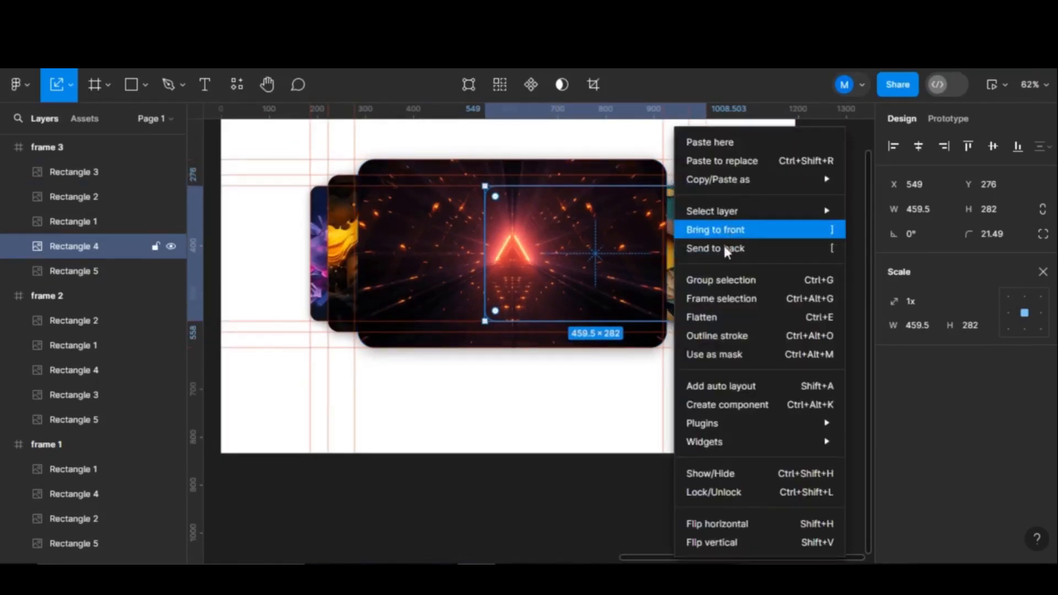
left_click(722, 229)
left_click(719, 253)
right_click(564, 217)
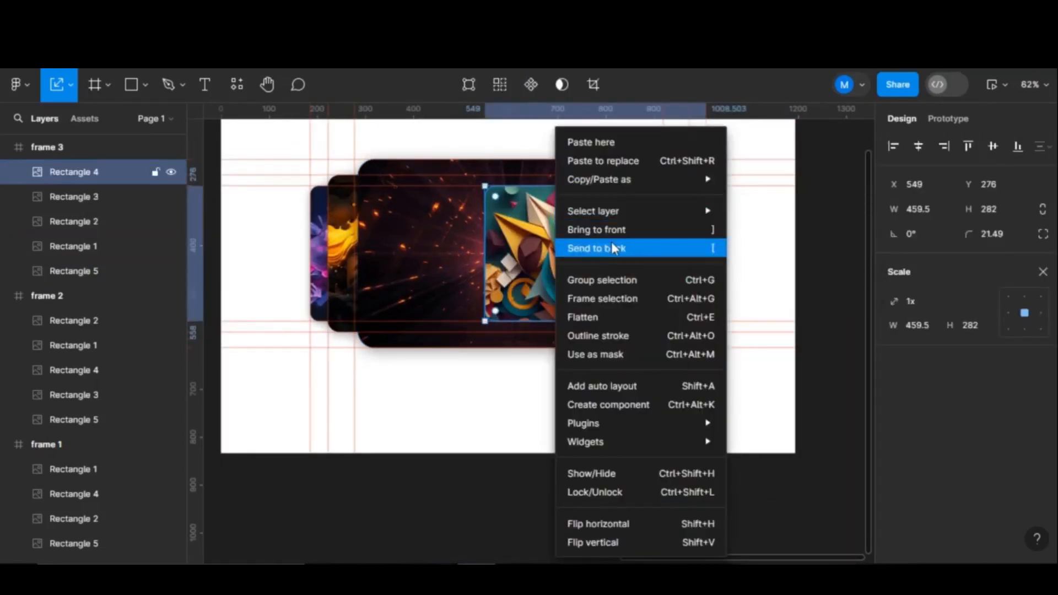
left_click(628, 247)
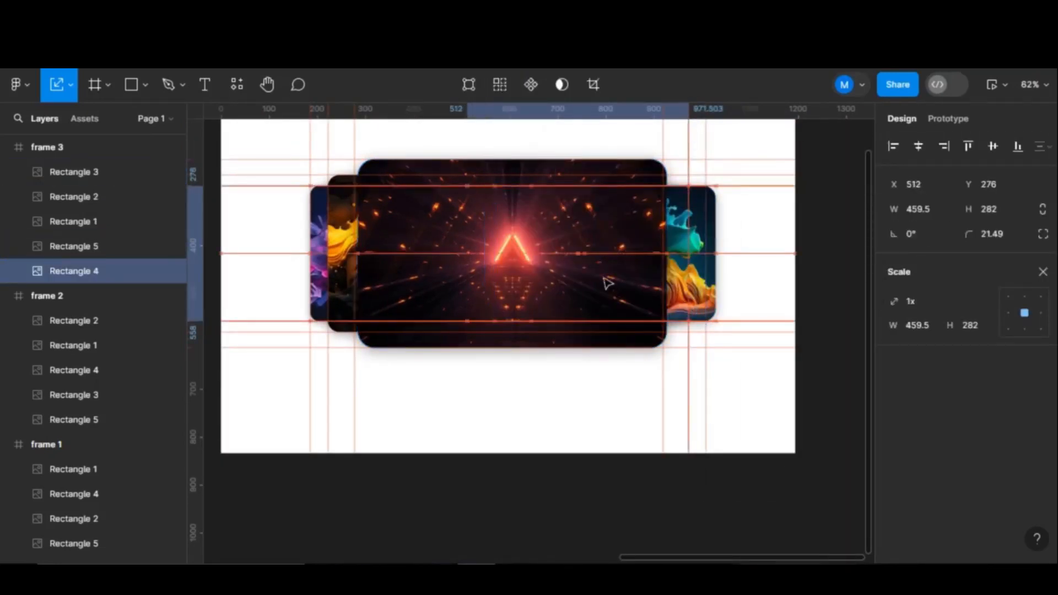
left_click_drag(604, 185, 600, 176)
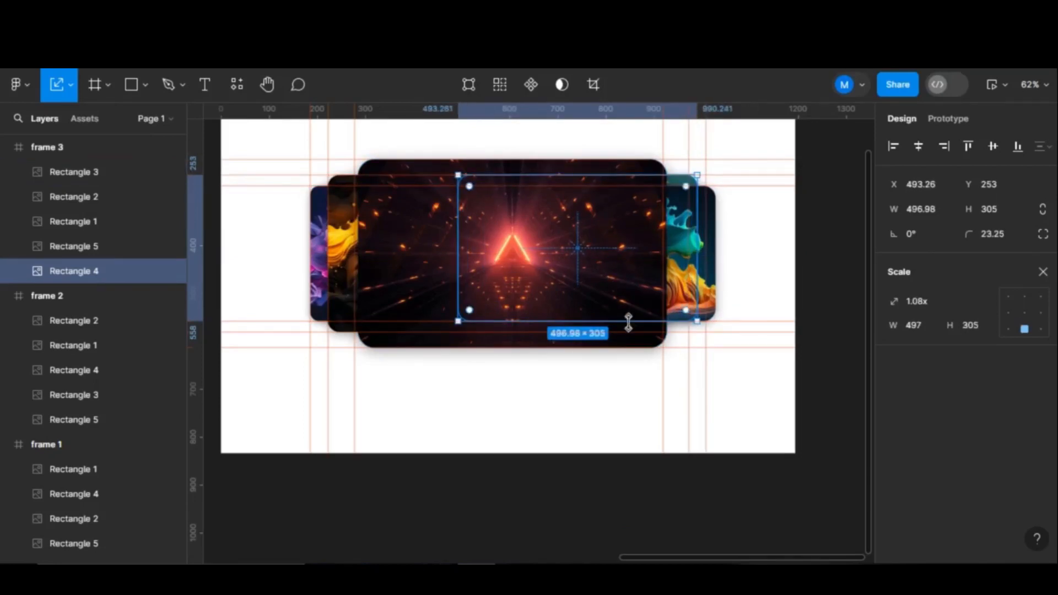
left_click_drag(624, 316, 624, 330)
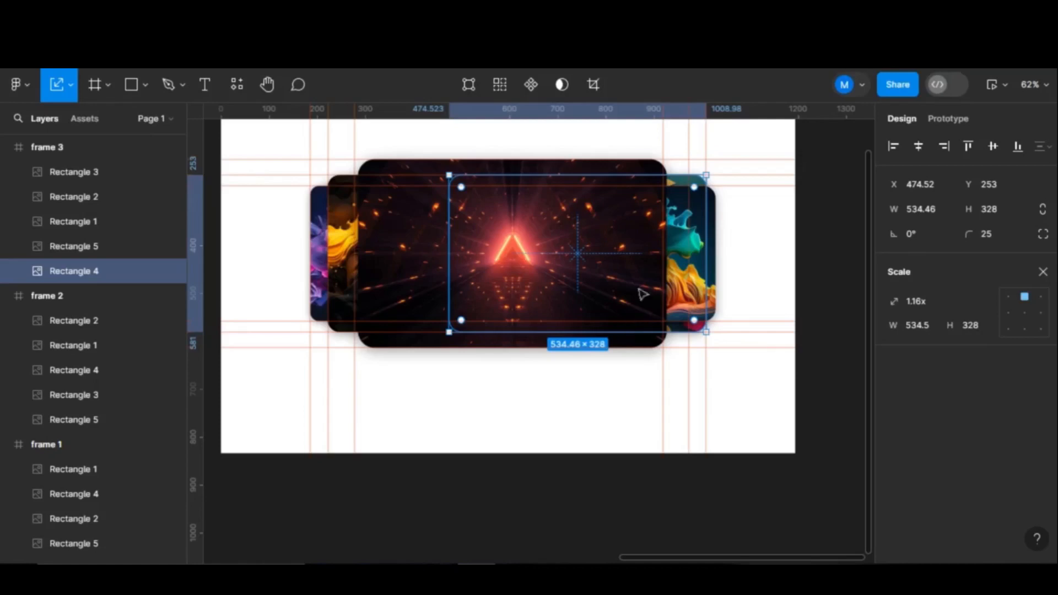
left_click_drag(643, 294, 619, 265)
- Send Rectangle 5 to the back of the stack
left_click(711, 229)
key("]")
key("[")
scroll(617, 297, "down", 3)
- Duplicate frame 3 into a new frame 4 and zoom to it
scroll(506, 366, "down", 5)
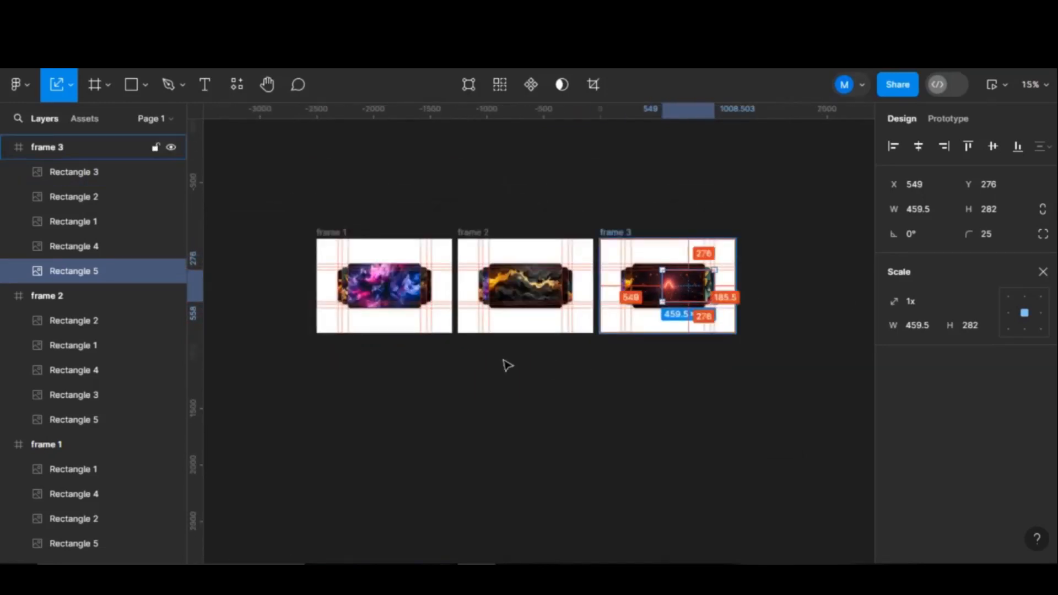
left_click(688, 214)
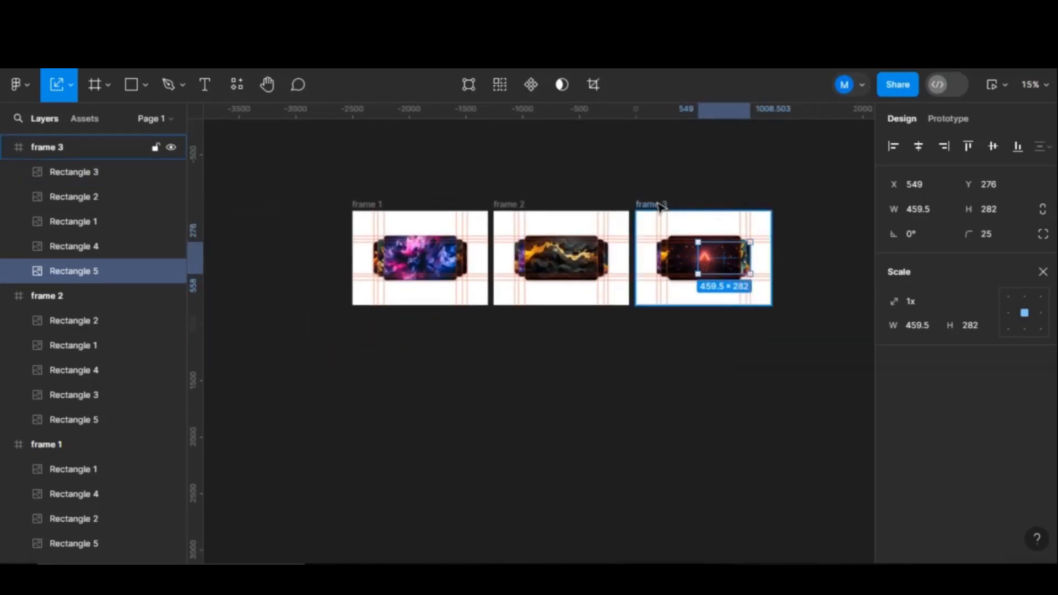
left_click_drag(694, 227, 414, 367, "alt")
scroll(414, 368, "up", 1)
key("shift+2")
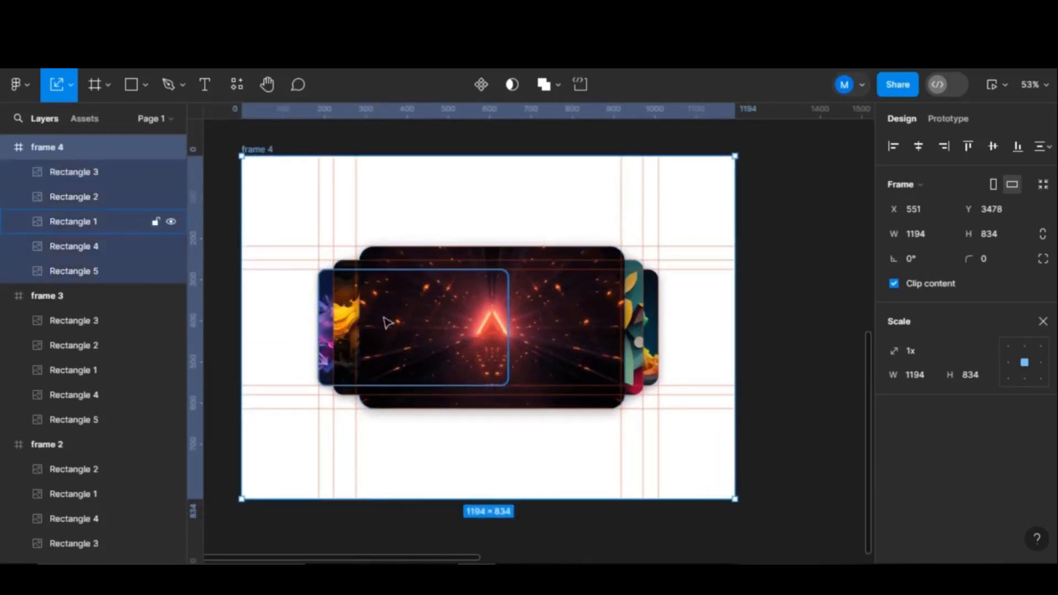
- Move Rectangle 1 right and to the back, and shrink Rectangle 2 to 459.5×282 on the left
left_click_drag(389, 320, 586, 315)
right_click(628, 305)
left_click(684, 251)
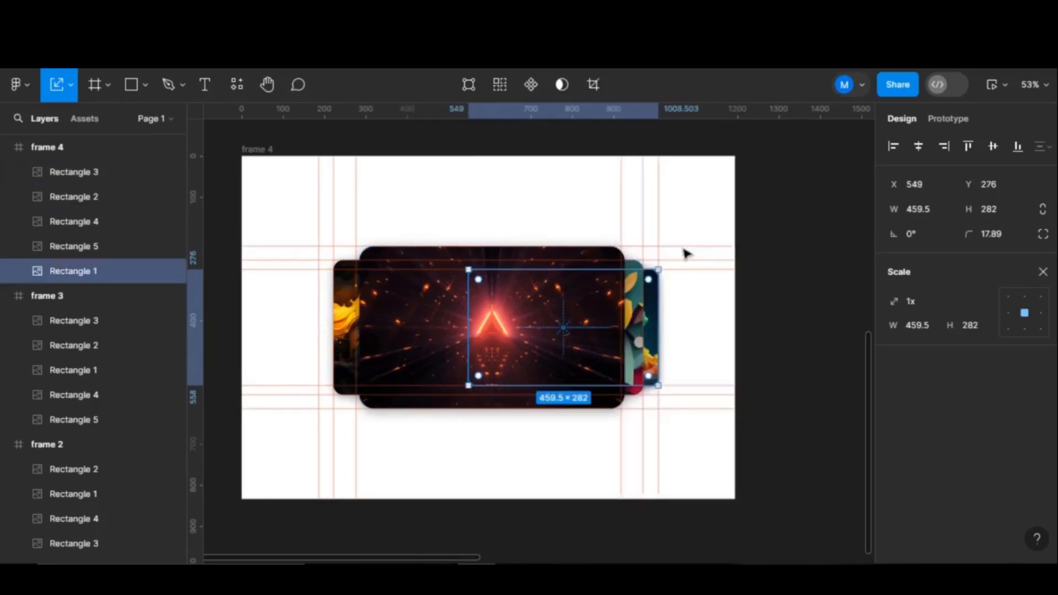
left_click(441, 329)
left_click_drag(433, 330, 429, 330)
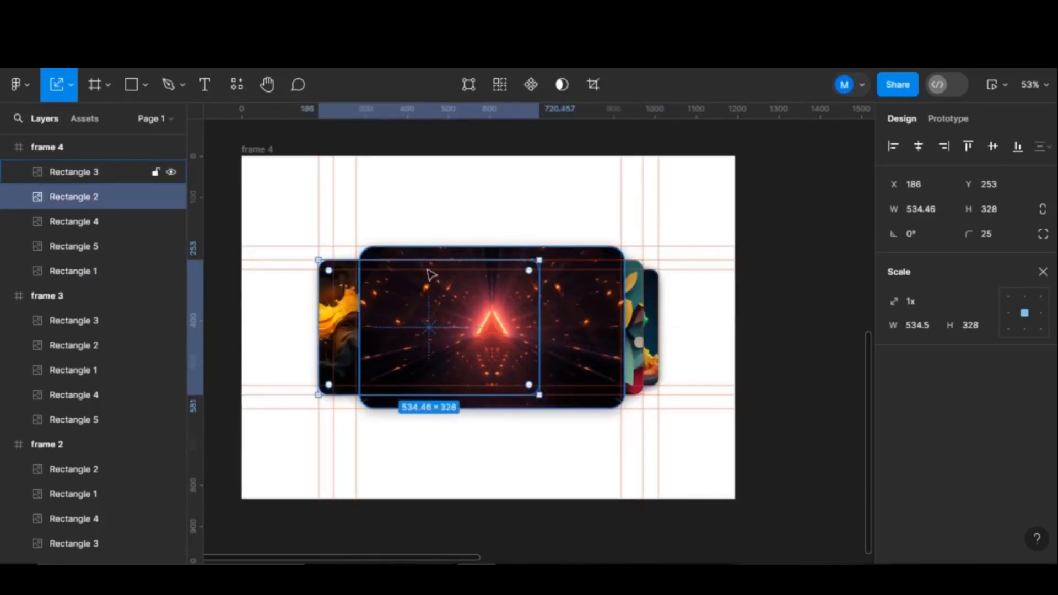
left_click_drag(442, 259, 442, 268)
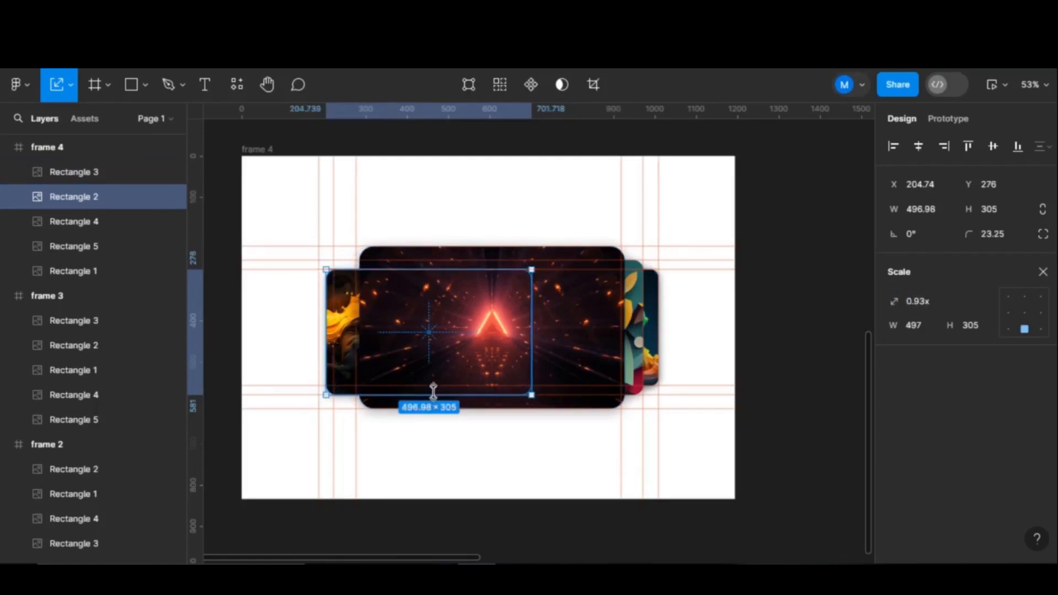
left_click_drag(433, 392, 433, 385)
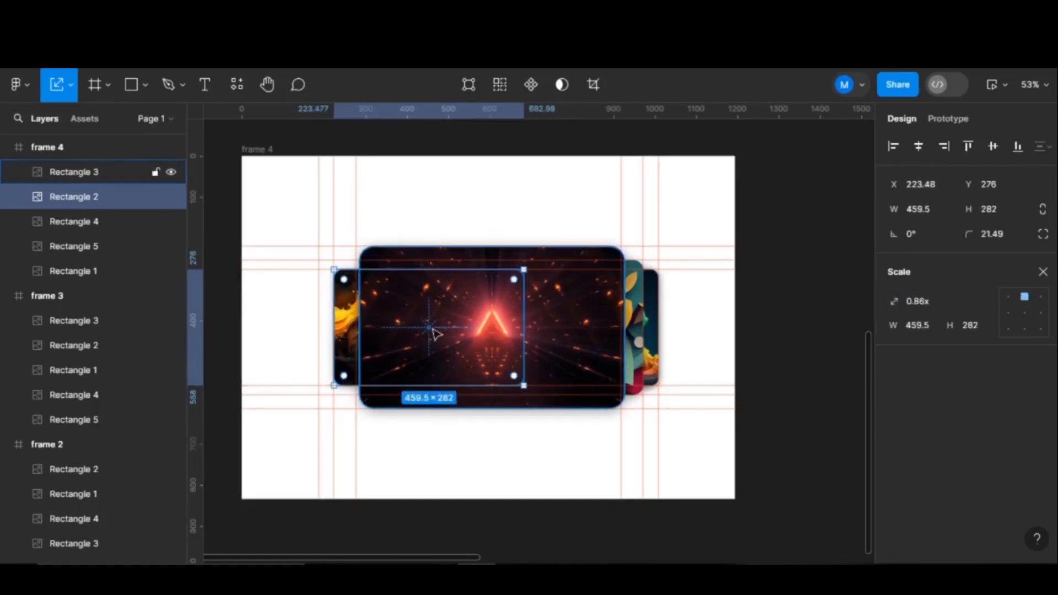
left_click_drag(436, 333, 420, 334)
- Shrink the neon triangle card to 534.46×328 and move it into second position
left_click(469, 254)
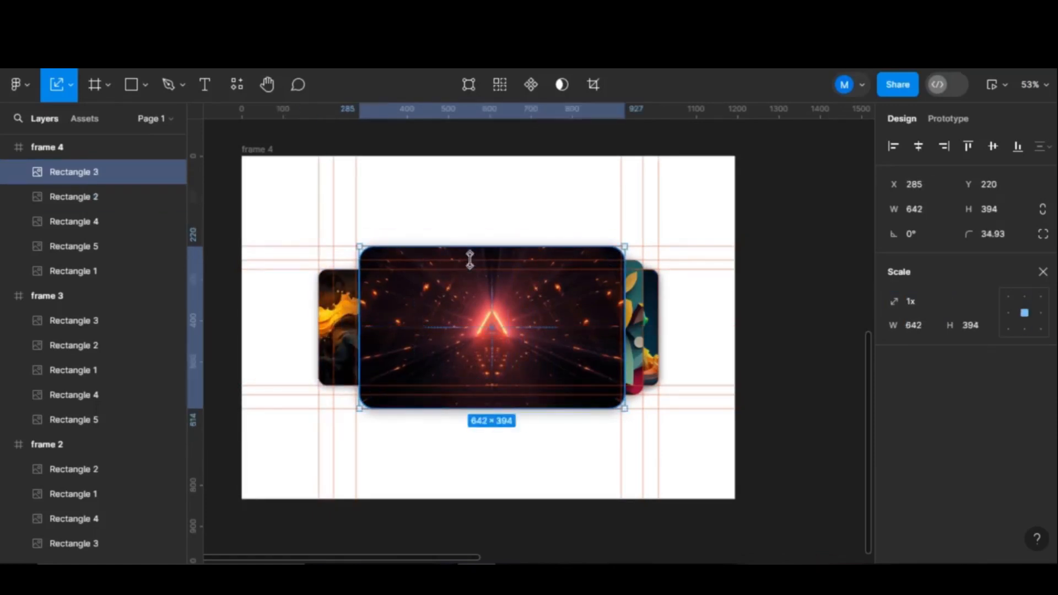
left_click_drag(469, 259, 471, 273)
mouse_move(488, 394)
left_mouse_down()
mouse_move(494, 376)
mouse_move(486, 389)
left_mouse_up()
left_click_drag(495, 331, 456, 331)
- Bring Rectangle 4 to the front, centre it, and enlarge it to 642×394
left_click(584, 339)
key("]")
left_click_drag(585, 339, 559, 339)
left_click_drag(496, 259, 496, 246)
left_click_drag(516, 408, 509, 421)
- Scale Rectangle 5 up to 534×328 and slide it behind the central image
left_click(639, 331)
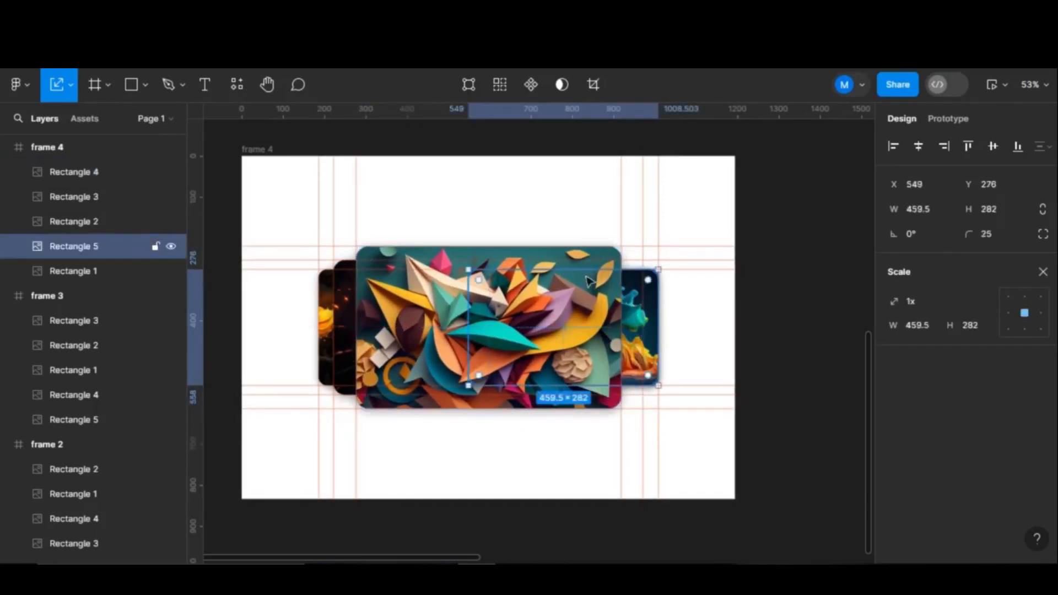
left_click_drag(579, 269, 579, 259)
left_click_drag(582, 384, 582, 394)
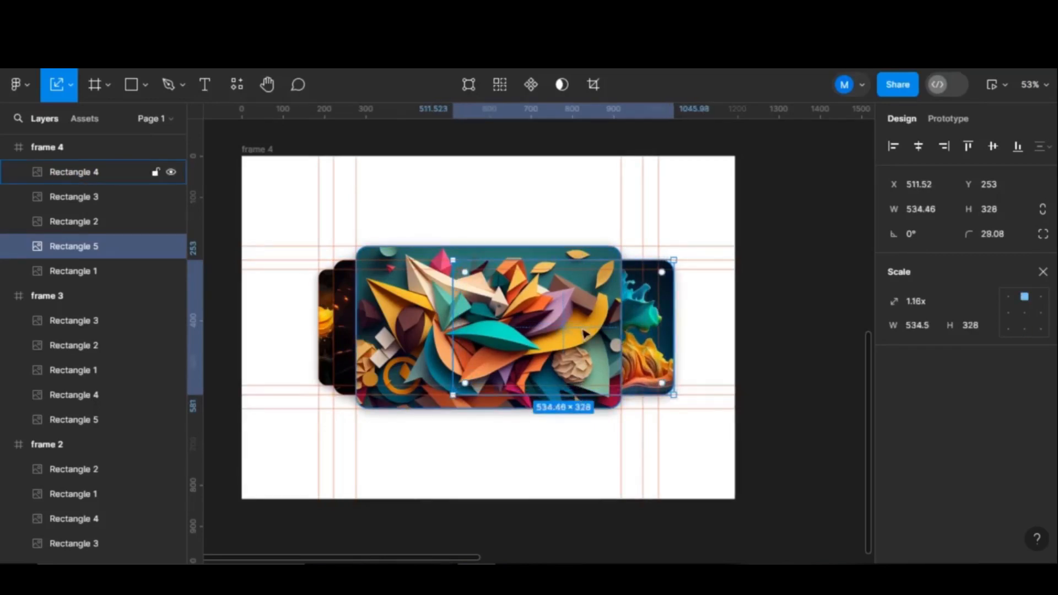
left_click_drag(588, 334, 558, 333)
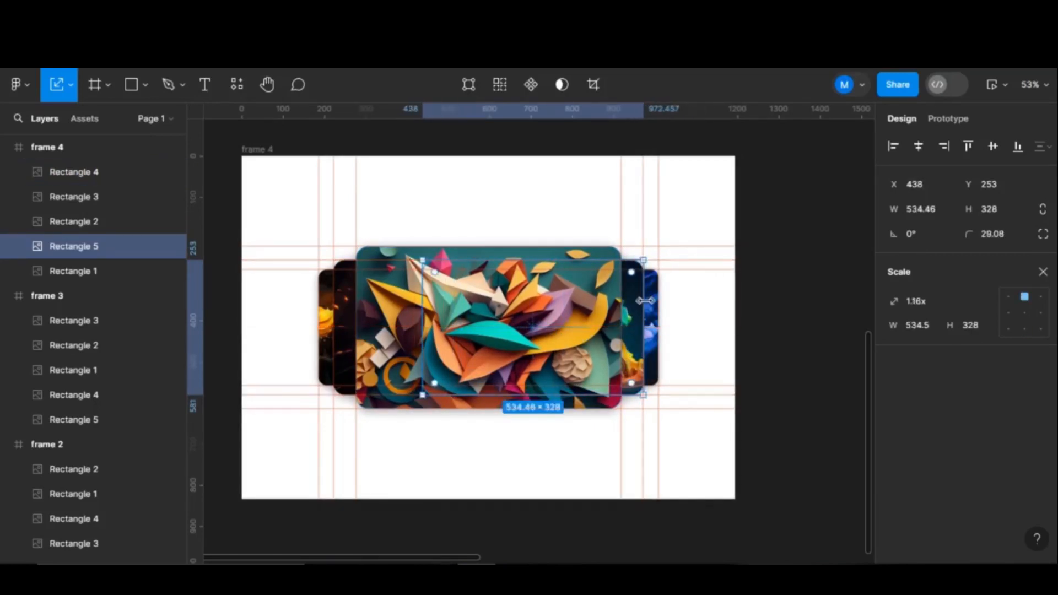
- Clear the selection and select the whole of frame 4
key("Tab")
left_click(761, 338)
scroll(760, 338, "down", 5)
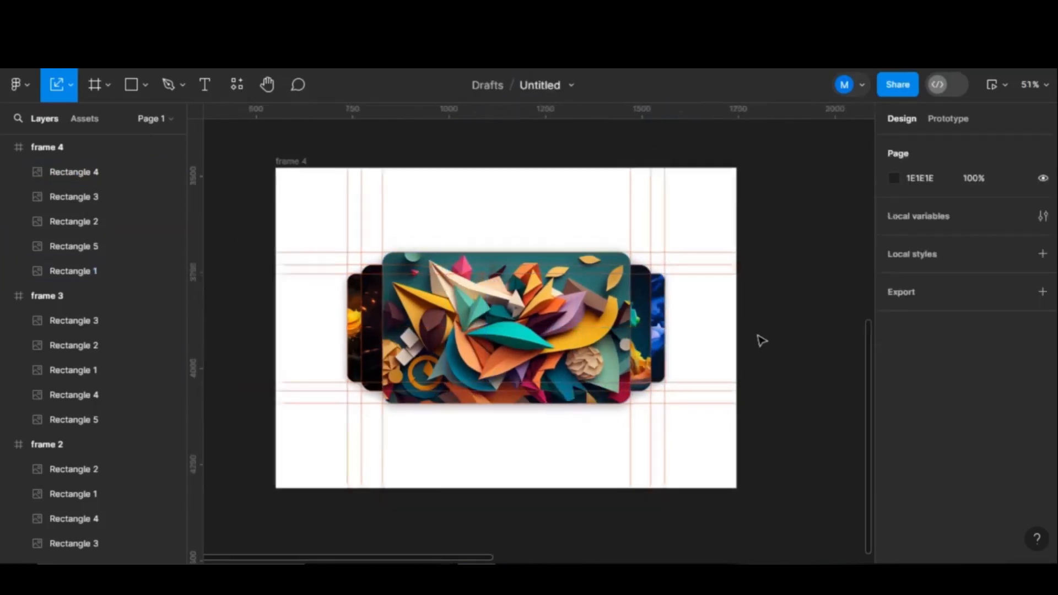
scroll(779, 316, "right", 5)
left_click(274, 236)
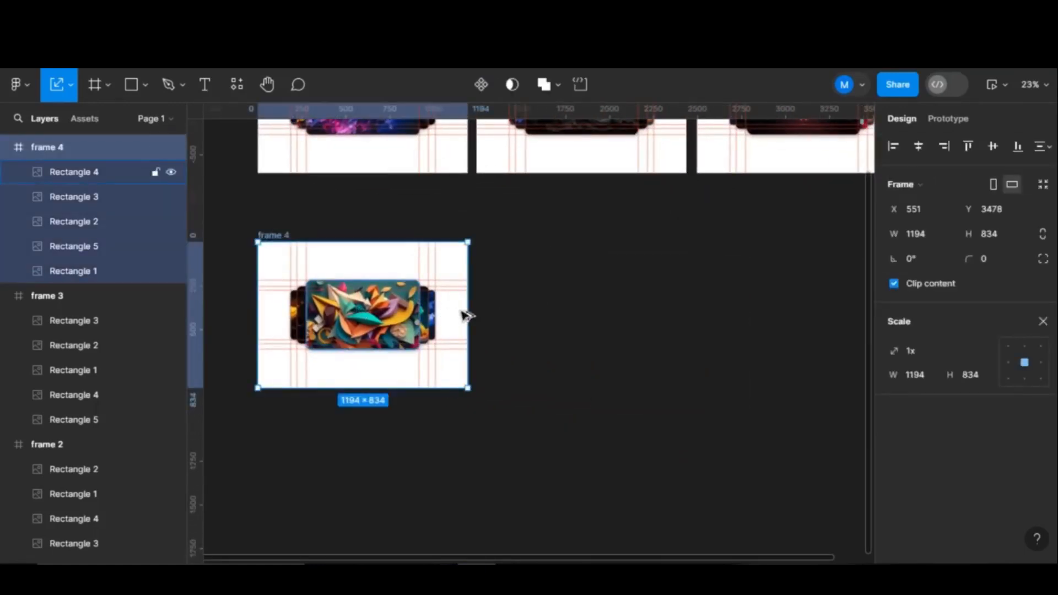
- Duplicate frame 4 as frame 5 and move the dark image card to its right side
key("ctrl+d")
scroll(618, 327, "down", 2)
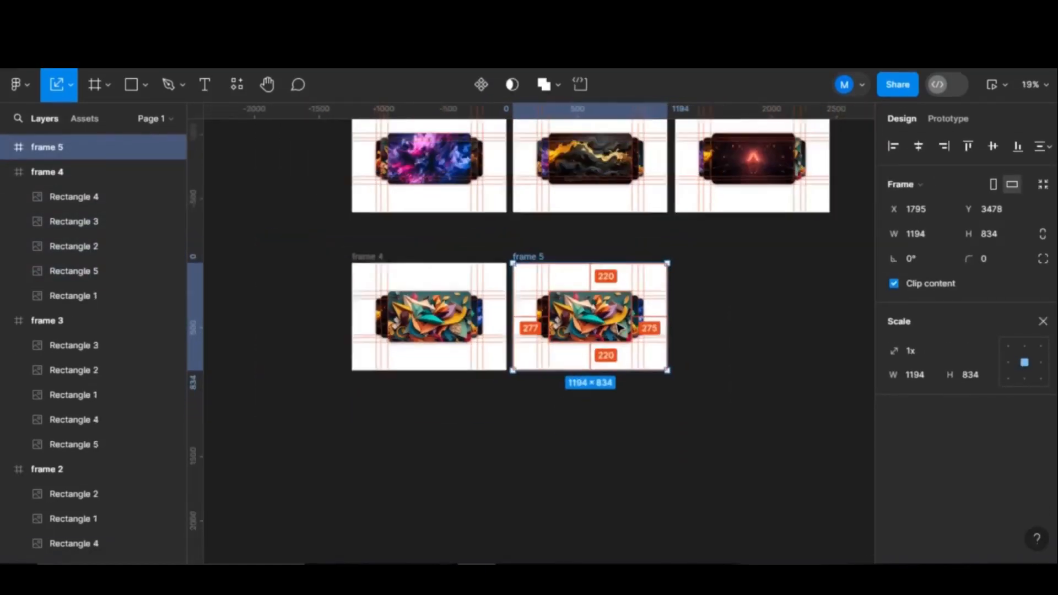
scroll(618, 328, "up", 5)
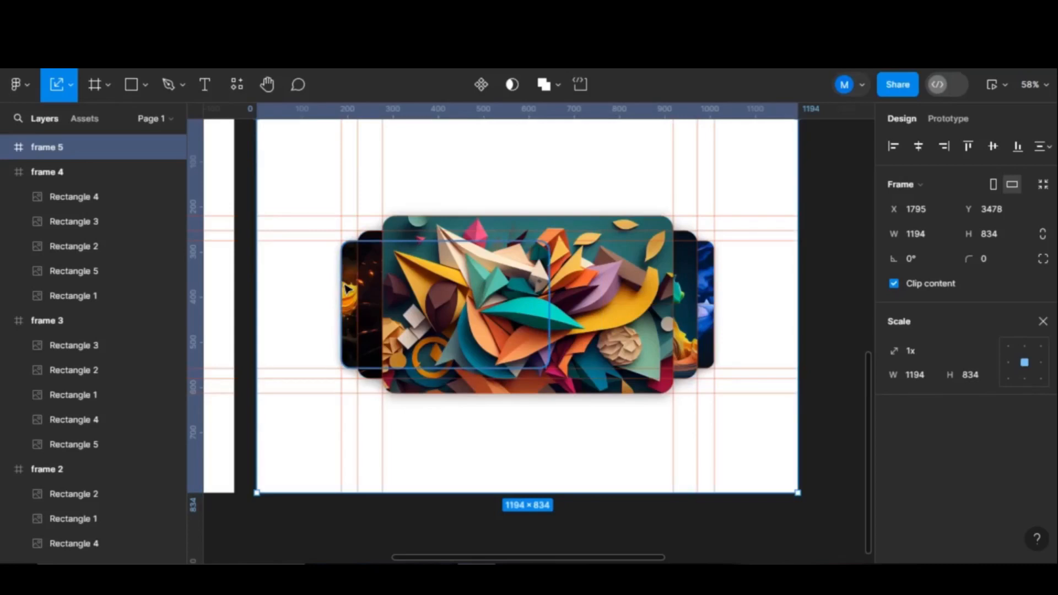
left_click_drag(347, 288, 511, 287)
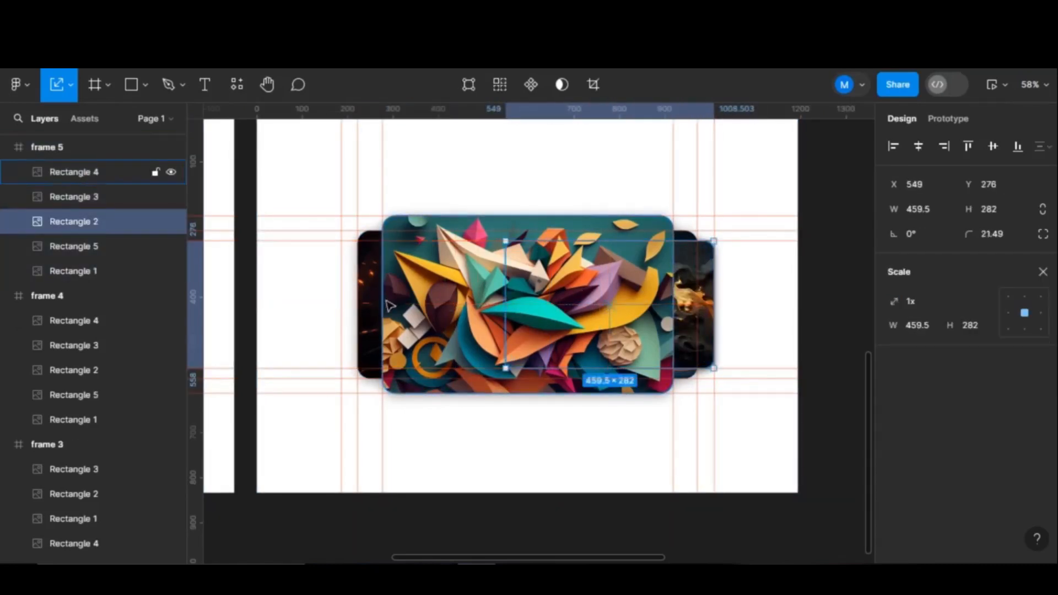
- Shrink the left-side card to 459.5×282 and shift it further left
left_click(371, 281)
left_click_drag(370, 281, 354, 281)
left_click(386, 281)
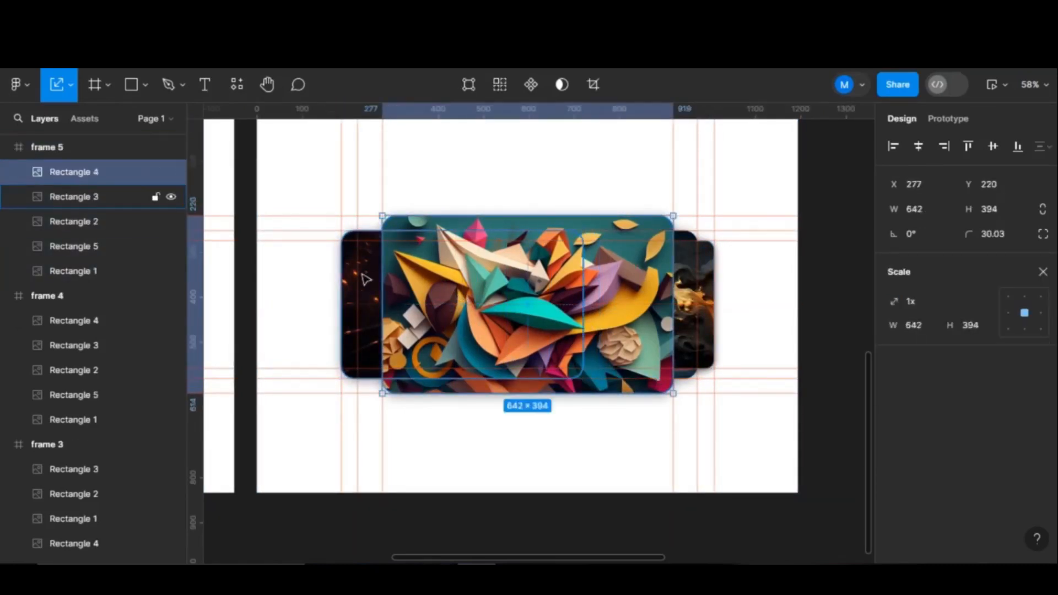
left_click(366, 279)
left_click_drag(451, 379, 451, 366)
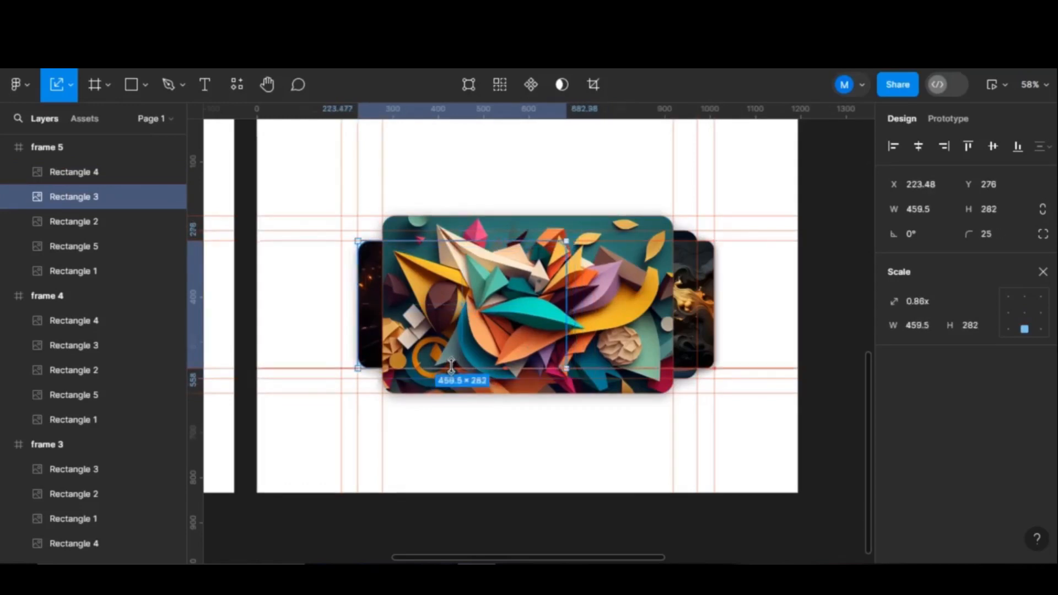
left_click_drag(440, 309, 425, 309)
- Shrink the paper-art card to 534×328 and settle it left of centre
left_click(588, 241)
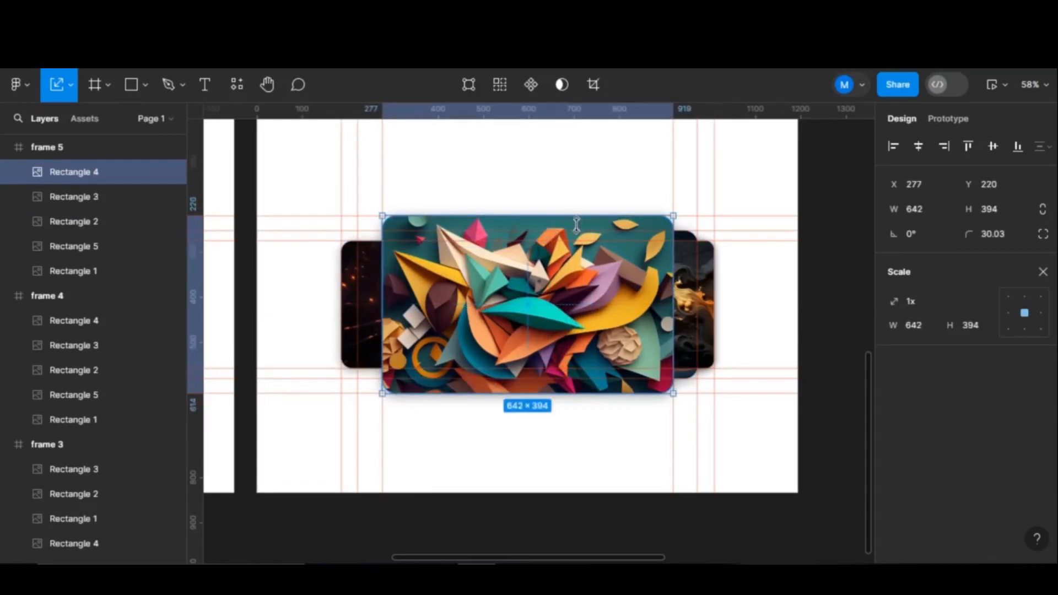
left_click_drag(576, 223, 573, 269)
left_click_drag(559, 375, 558, 377)
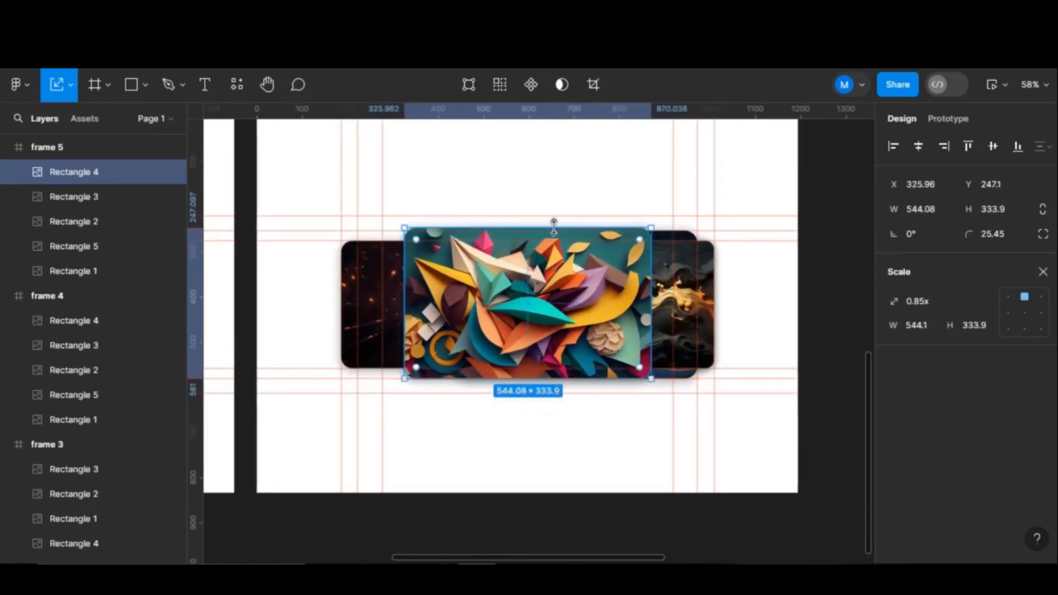
left_click_drag(553, 220, 553, 226)
left_click_drag(549, 298, 490, 300)
- Bring the dark gold-wave card to the front, enlarged to 642×394 and centred
left_click(637, 287)
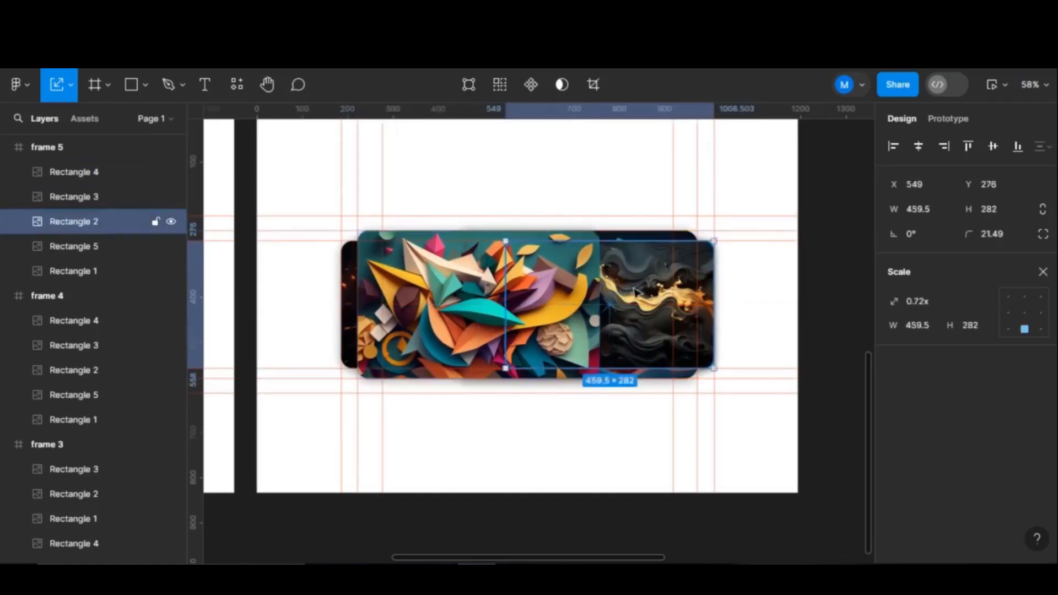
key("ctrl+shift+bracketright")
left_click_drag(622, 239, 621, 217)
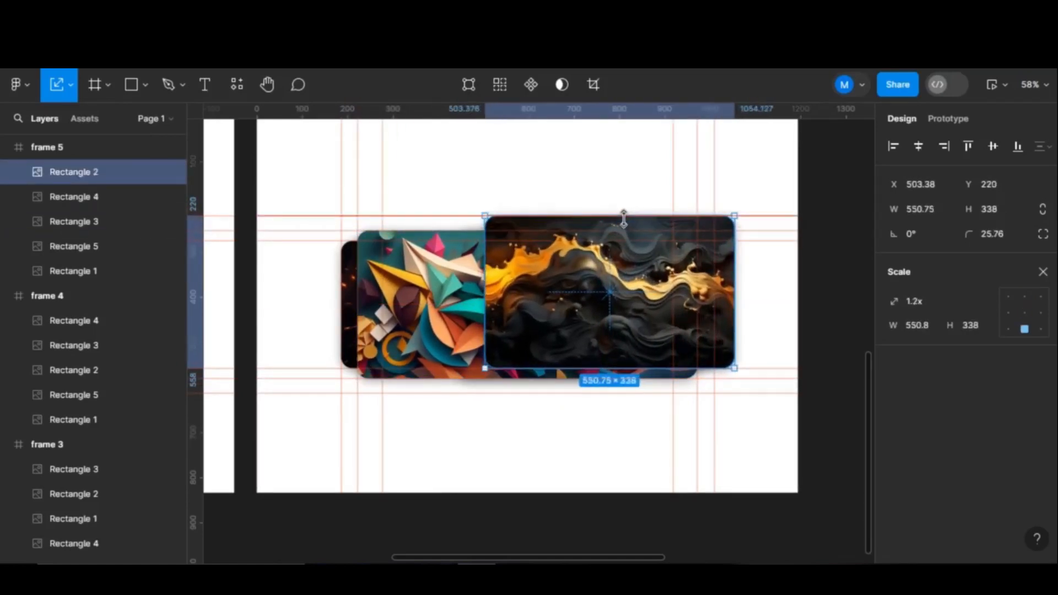
left_click_drag(622, 371, 623, 393)
left_click_drag(717, 318, 629, 319)
- Reorder the right-side cards, sending the blue-orange card to the bottom
scroll(696, 319, "down", 5)
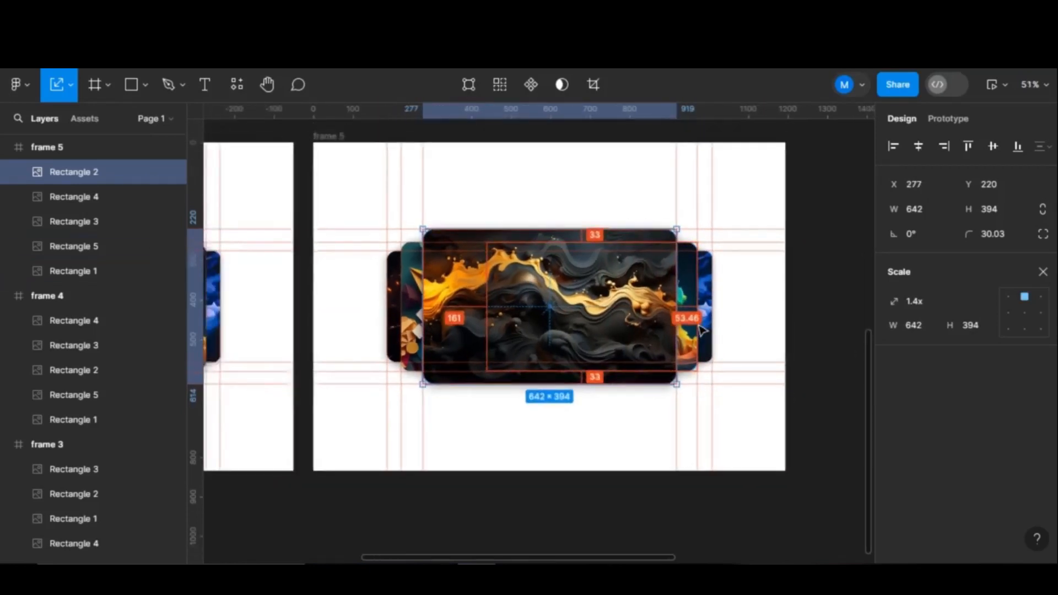
left_click(709, 321)
key("]")
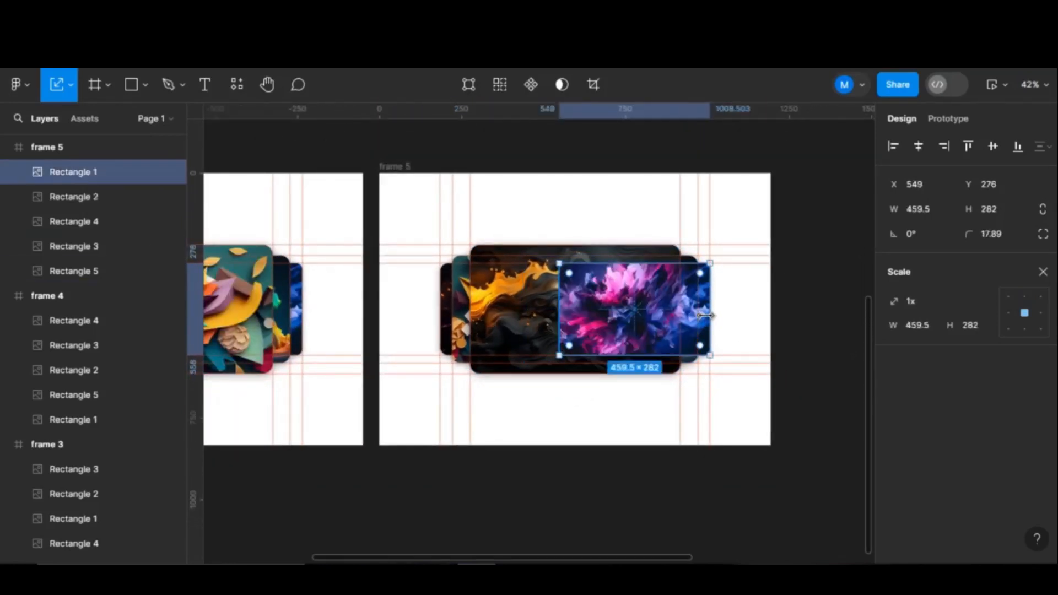
key("ctrl+z")
left_click(690, 313)
key("]")
key("[")
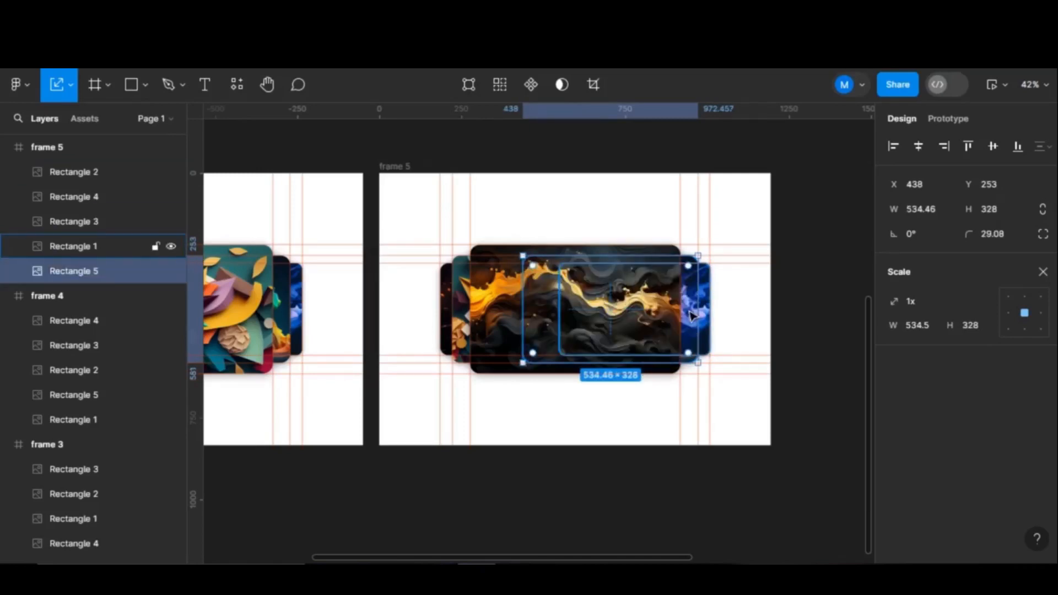
- Enlarge the purple-flower card to 534×328 at X 438 and shrink the blue-orange card
left_click(689, 310)
left_click_drag(668, 257, 668, 249)
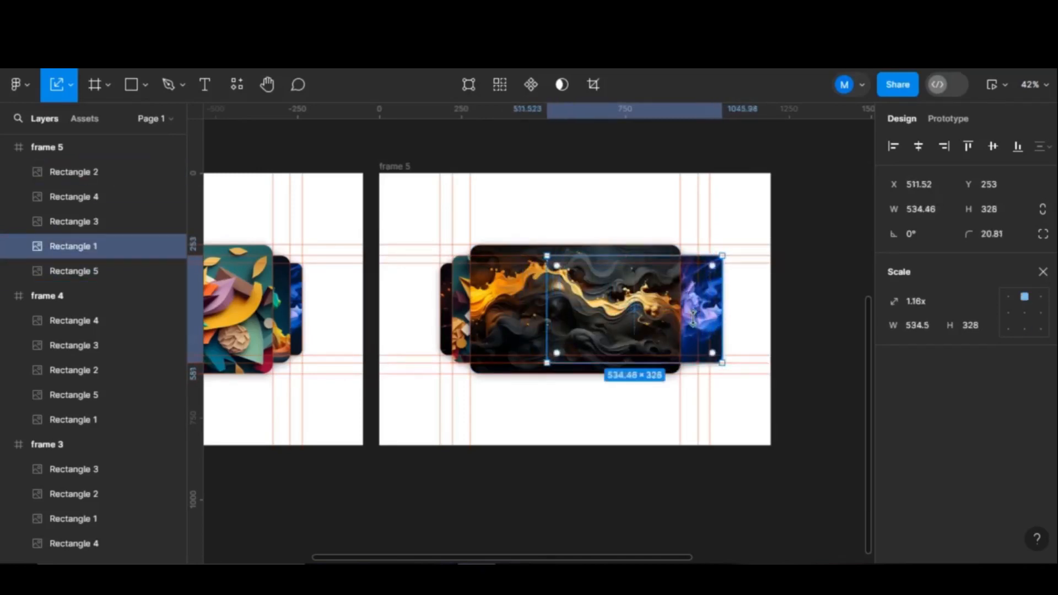
left_click_drag(720, 316, 650, 326)
left_click(689, 312)
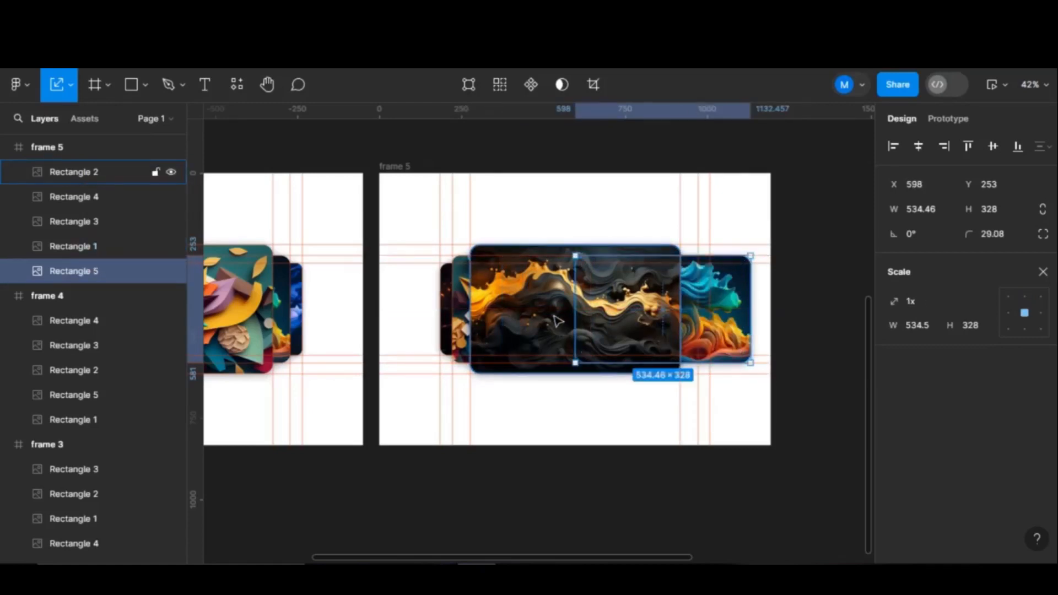
left_click(76, 201)
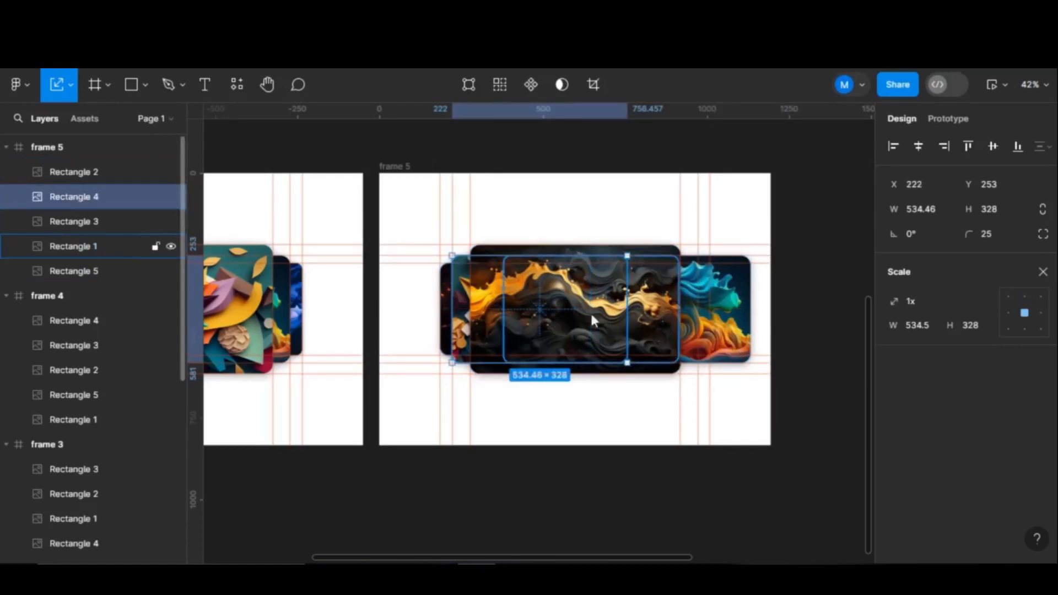
left_click(117, 249)
left_click_drag(635, 312, 714, 313)
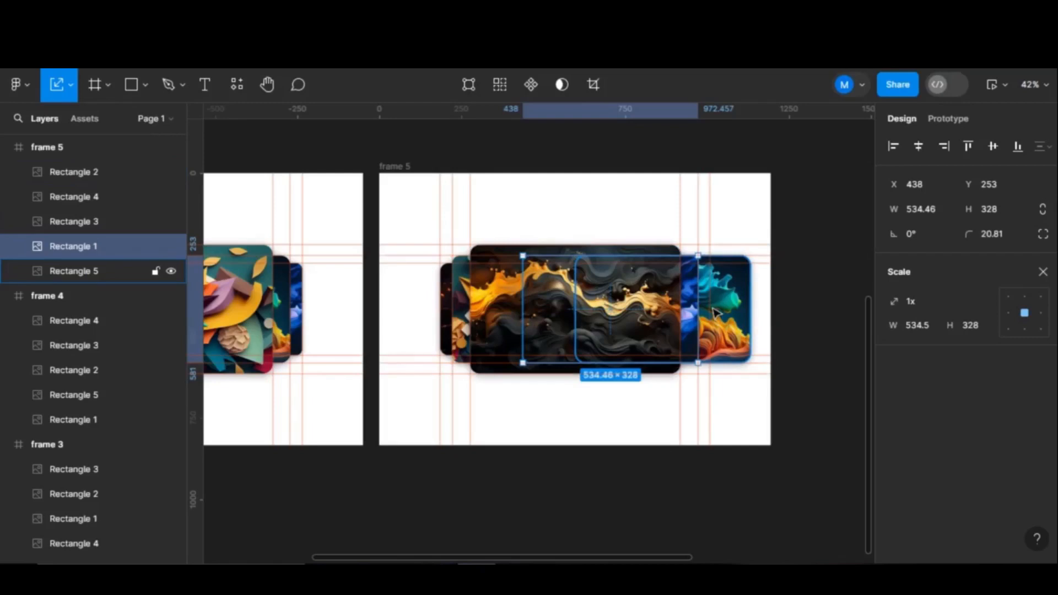
left_click(730, 312)
left_click_drag(751, 363, 704, 361)
scroll(721, 339, "up", 2)
scroll(590, 427, "down", 5)
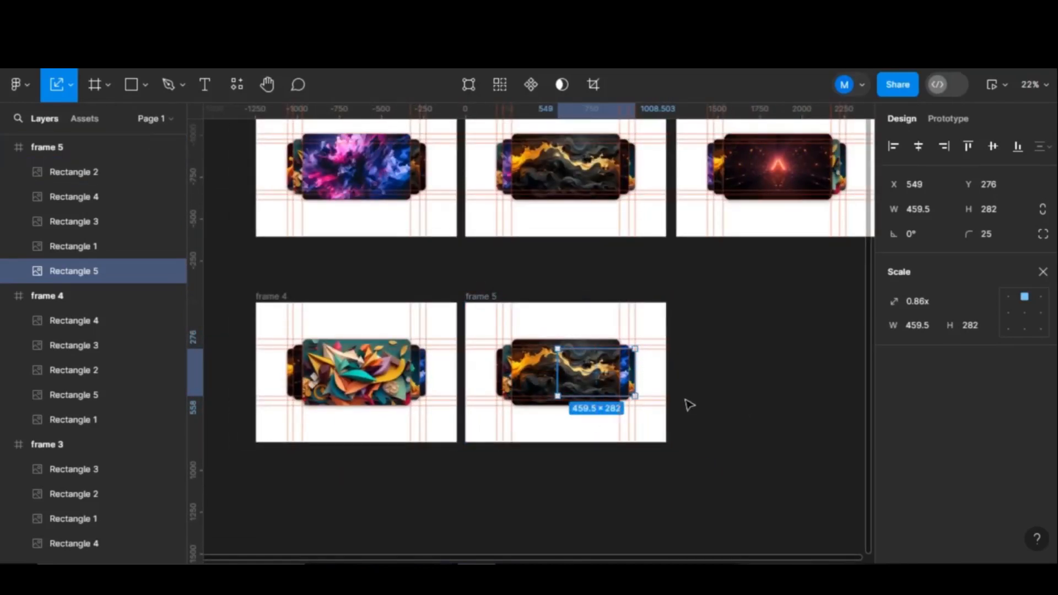
- Pick carbon:next-outline in Iconify, import it as a 32×32 icon, and close the plugin
left_click(82, 146)
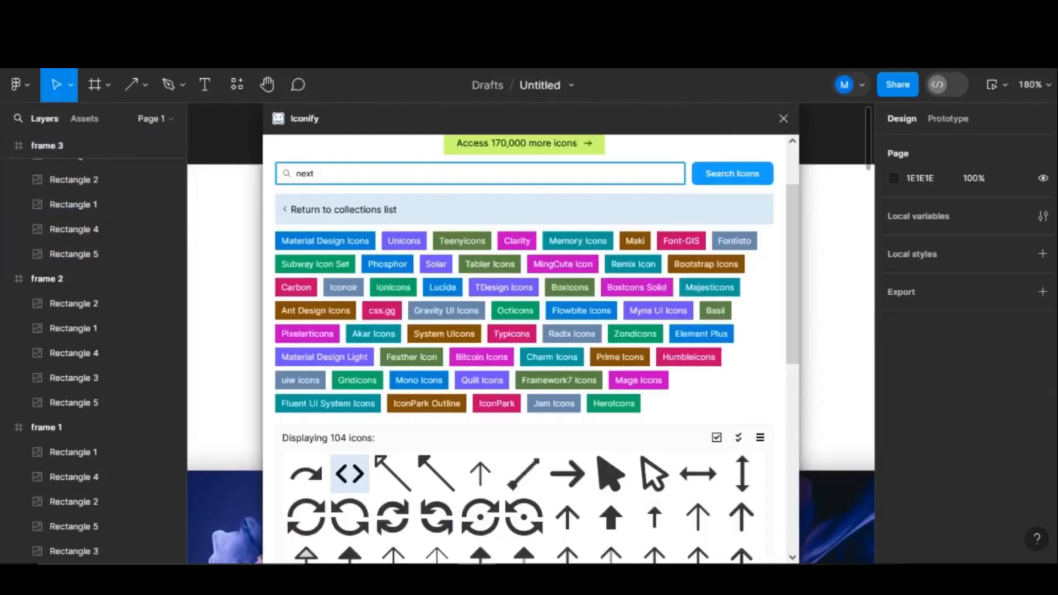
scroll(462, 399, "down", 1)
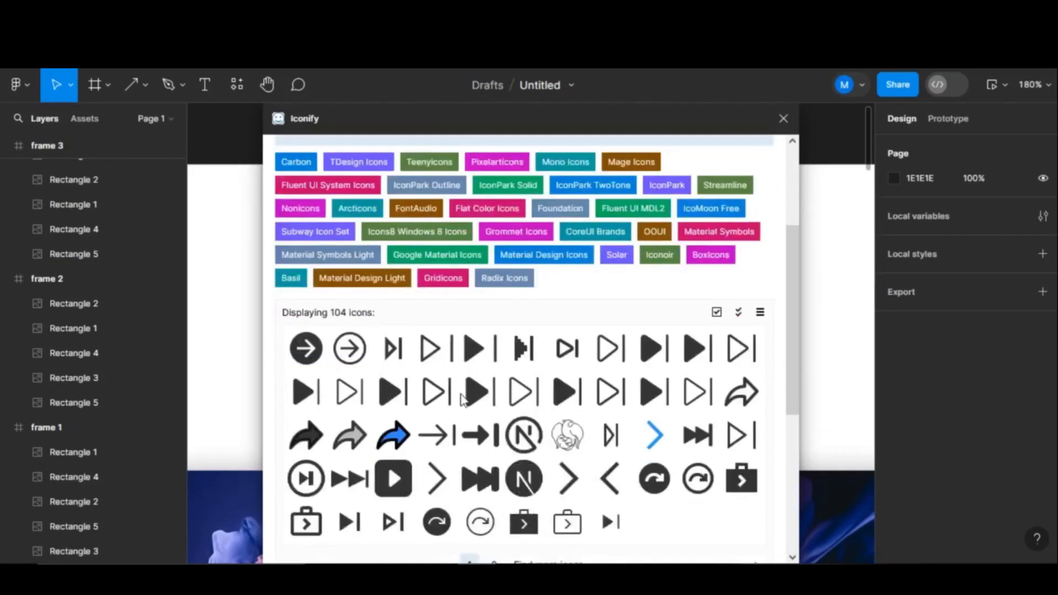
left_click(361, 354)
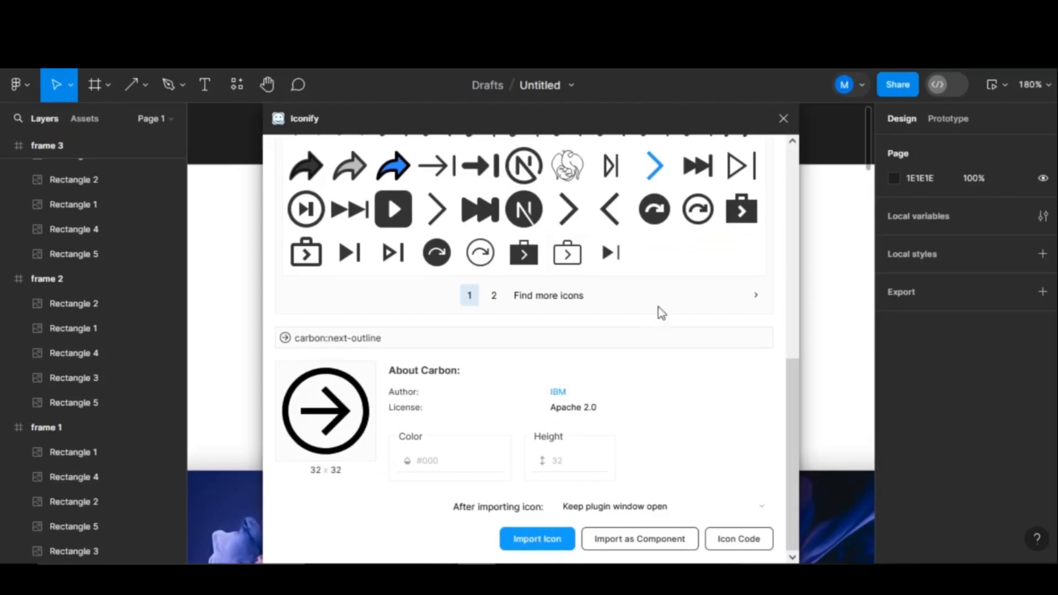
left_click(536, 538)
left_click(783, 118)
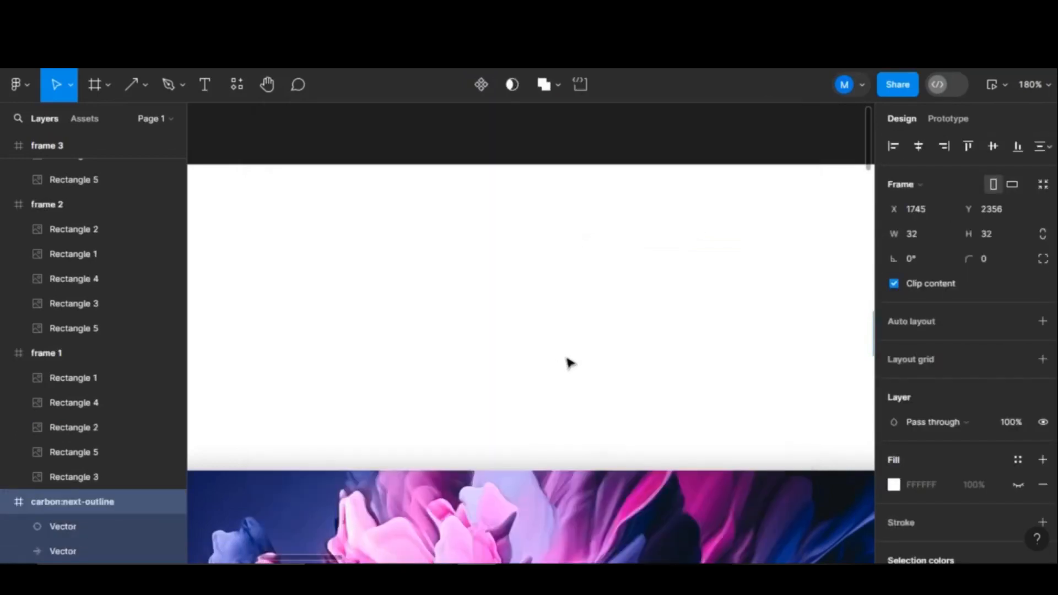
- Place the next-arrow right of frame 1's stack, scale it to 60×60, and centre it vertically
scroll(566, 358, "down", 10)
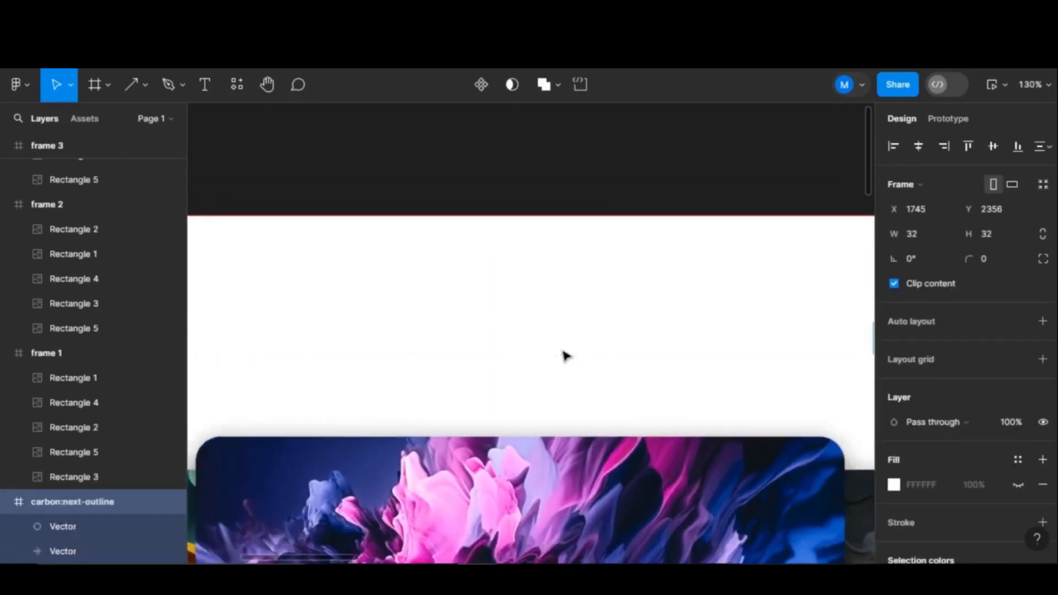
scroll(700, 352, "down", 1)
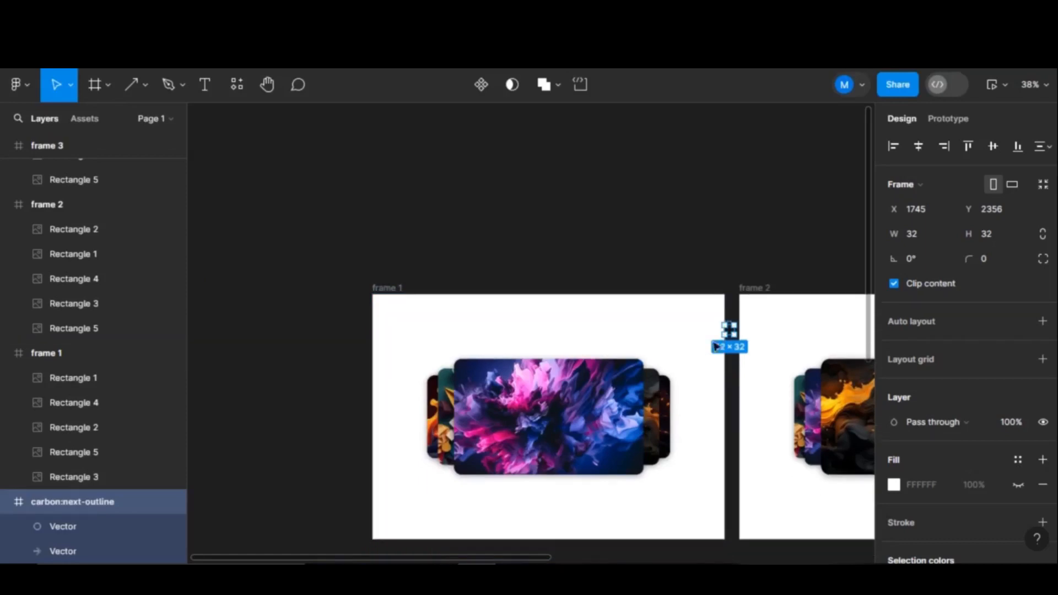
left_click_drag(711, 380, 699, 405)
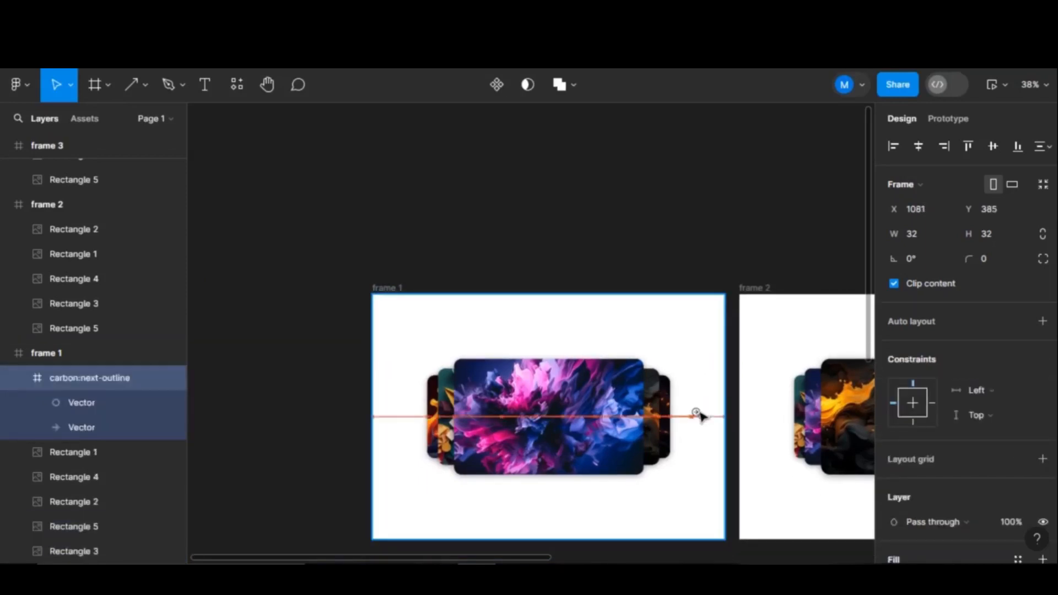
left_click_drag(703, 421, 701, 418)
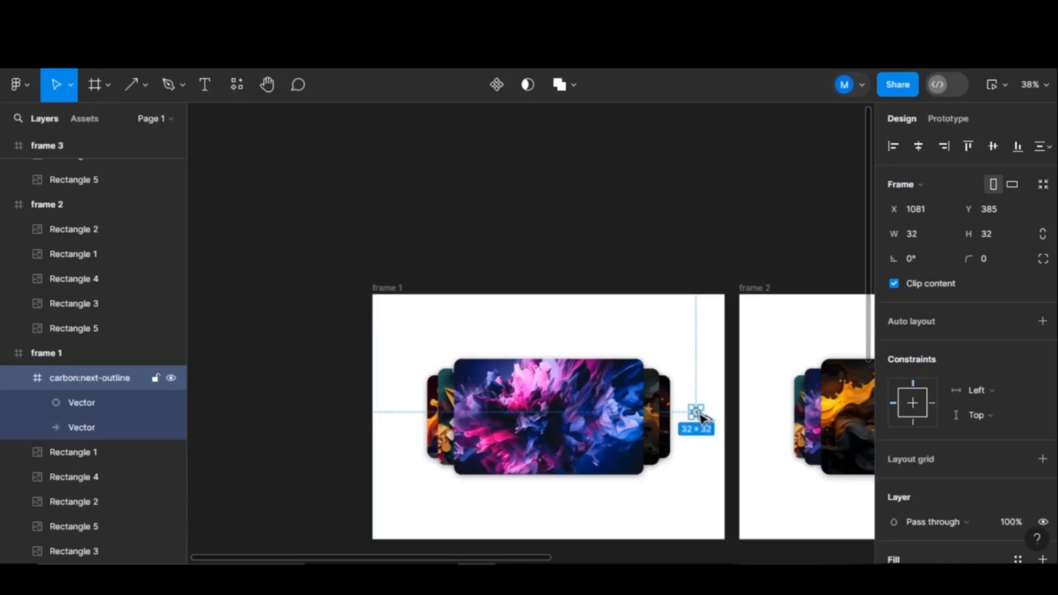
scroll(703, 418, "up", 5)
key("k")
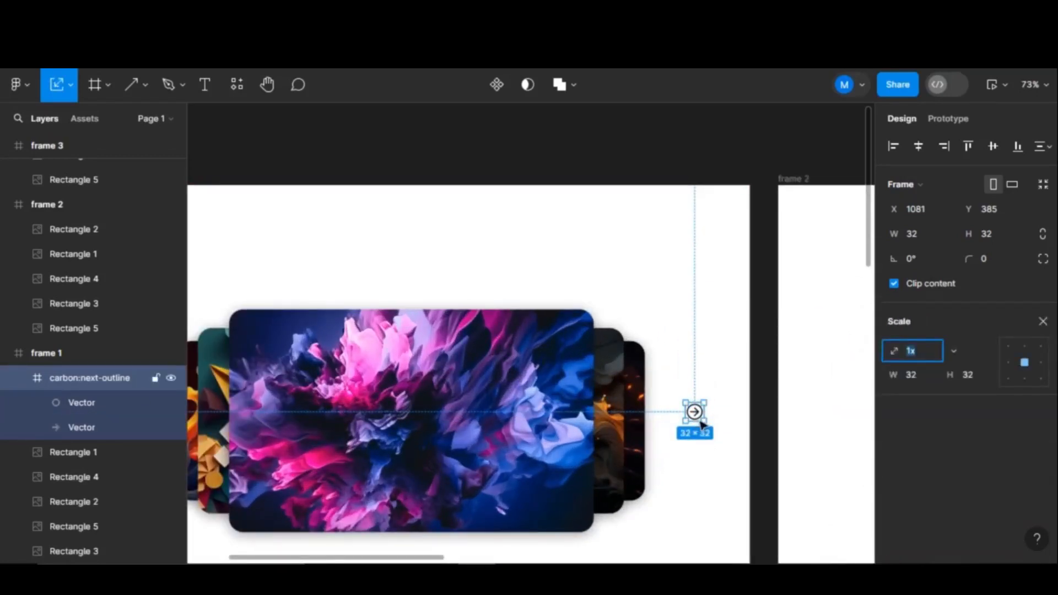
left_click_drag(706, 426, 718, 439)
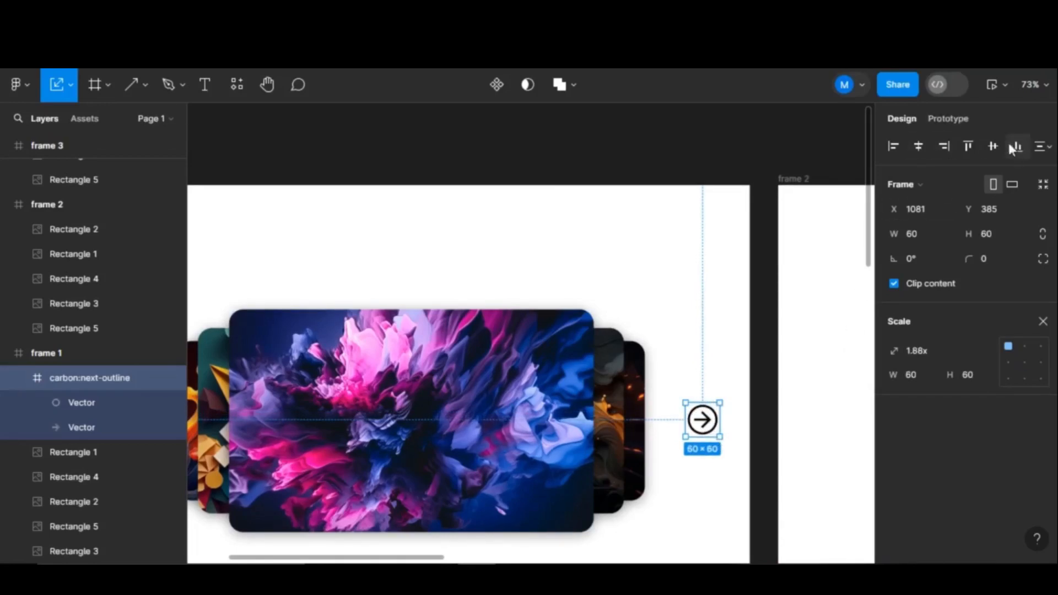
left_click(992, 147)
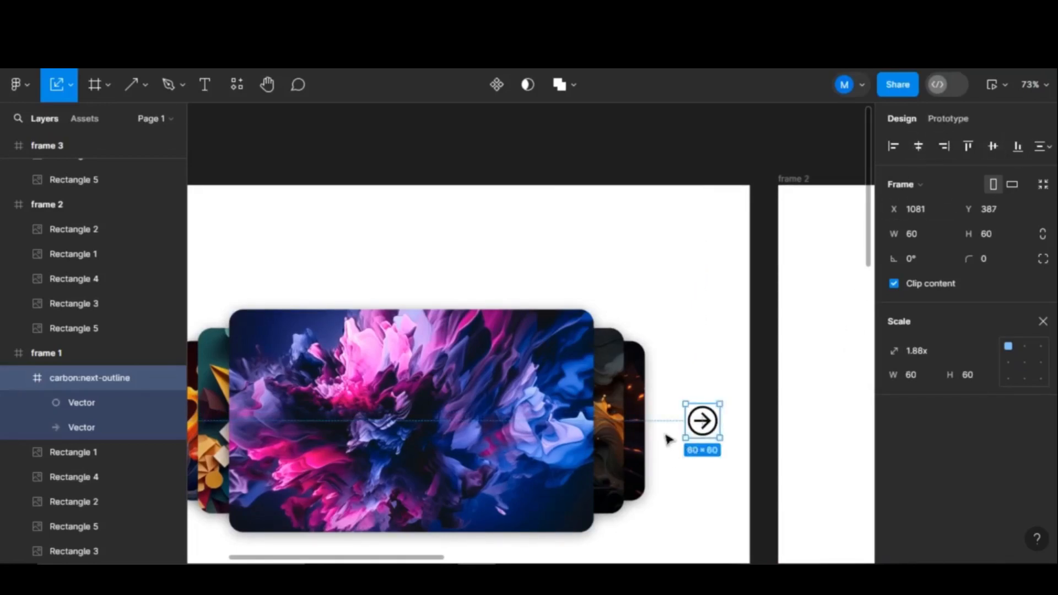
scroll(669, 439, "down", 5)
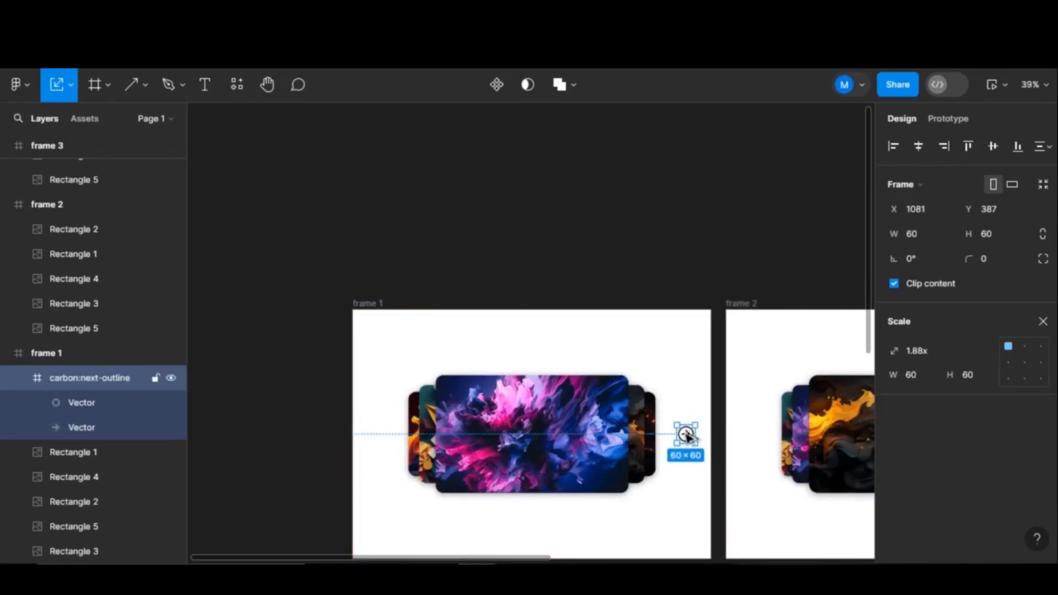
- Copy the arrow to the stack's left, flip it horizontally, nudge it level, and select both arrows
left_click_drag(689, 436, 379, 434)
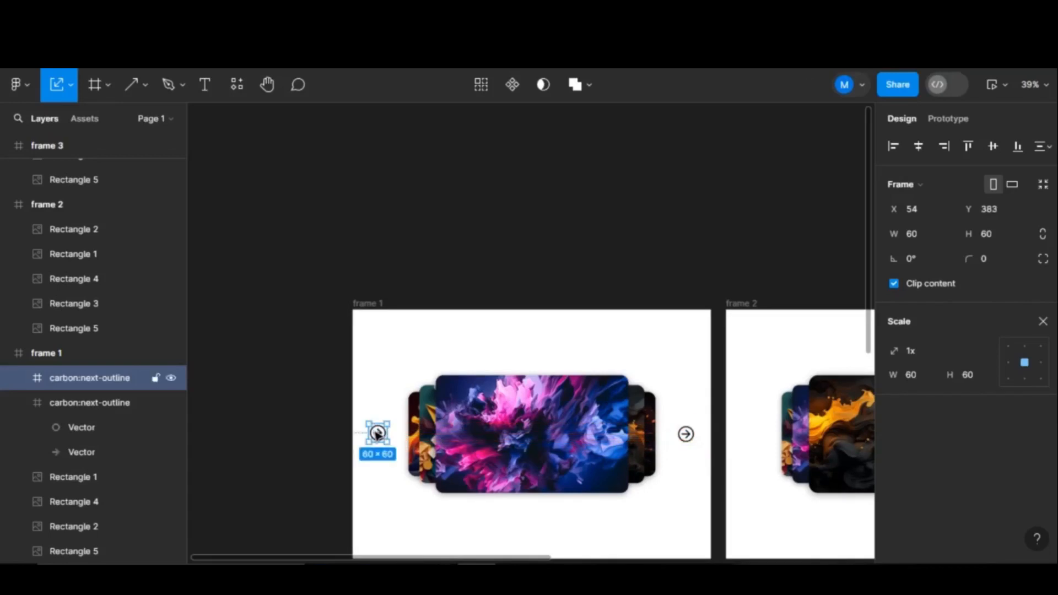
right_click(378, 435)
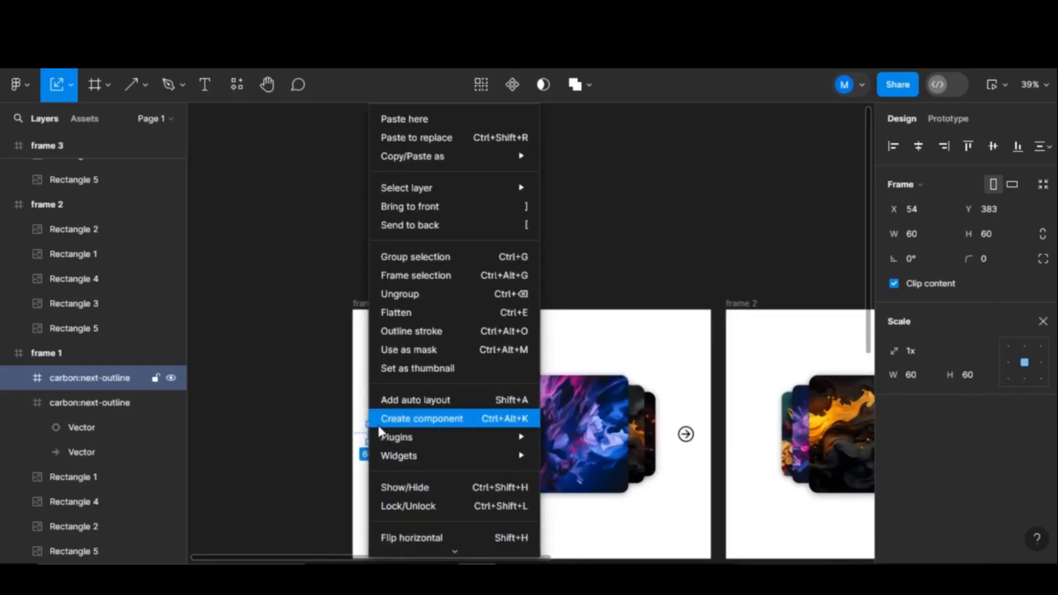
left_click(460, 536)
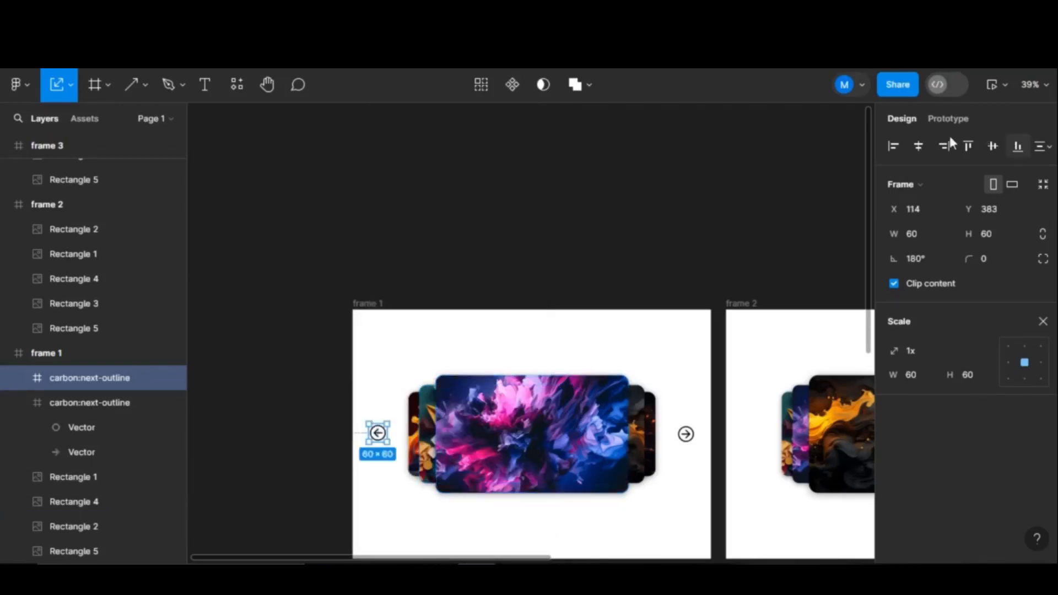
key("Down")
key("Down")
key("Down")
key("Down")
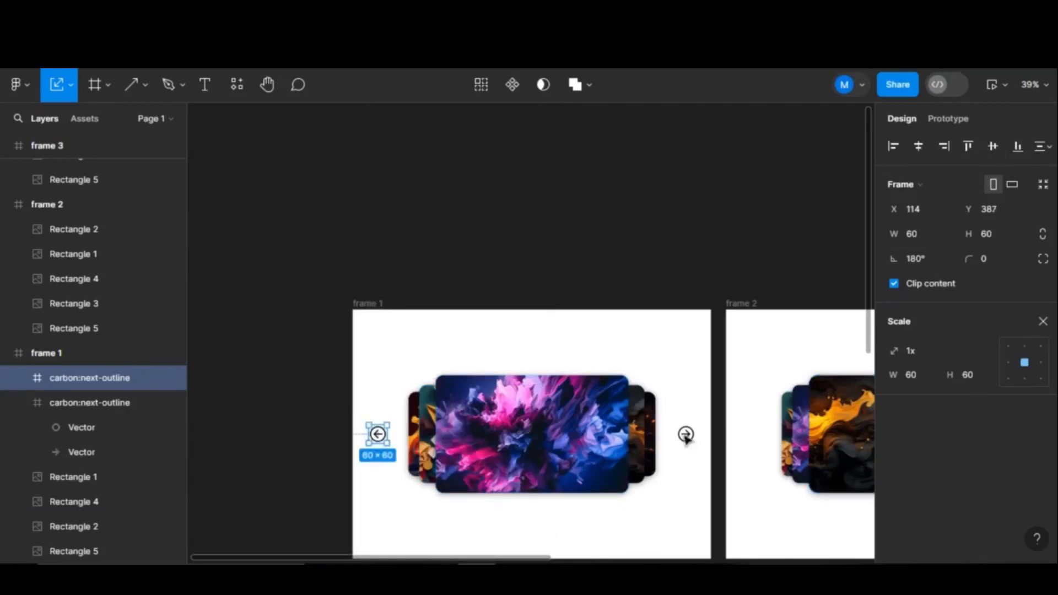
left_click(685, 437)
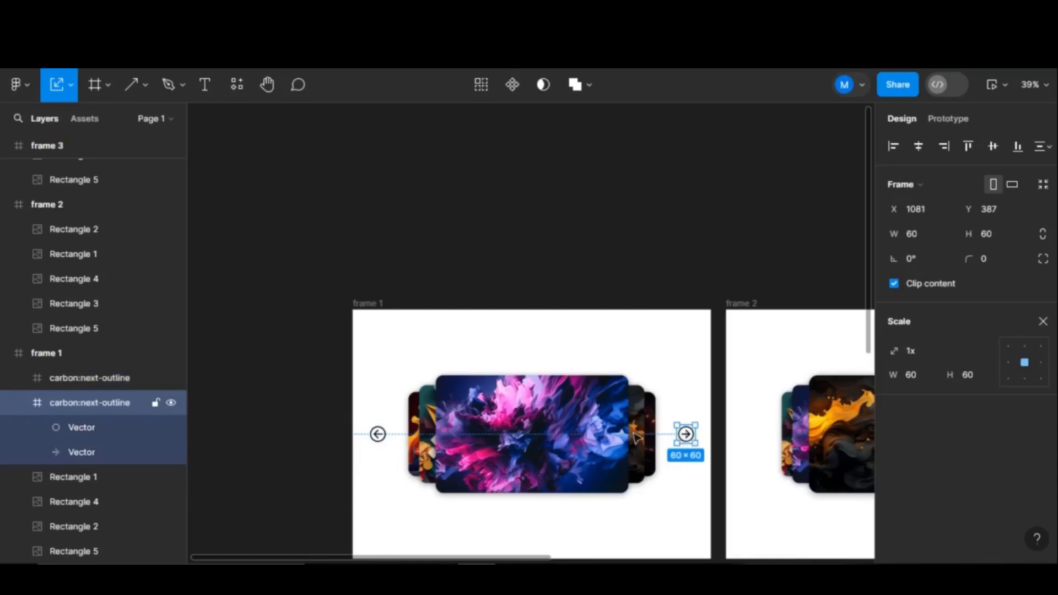
left_click(379, 436, "shift")
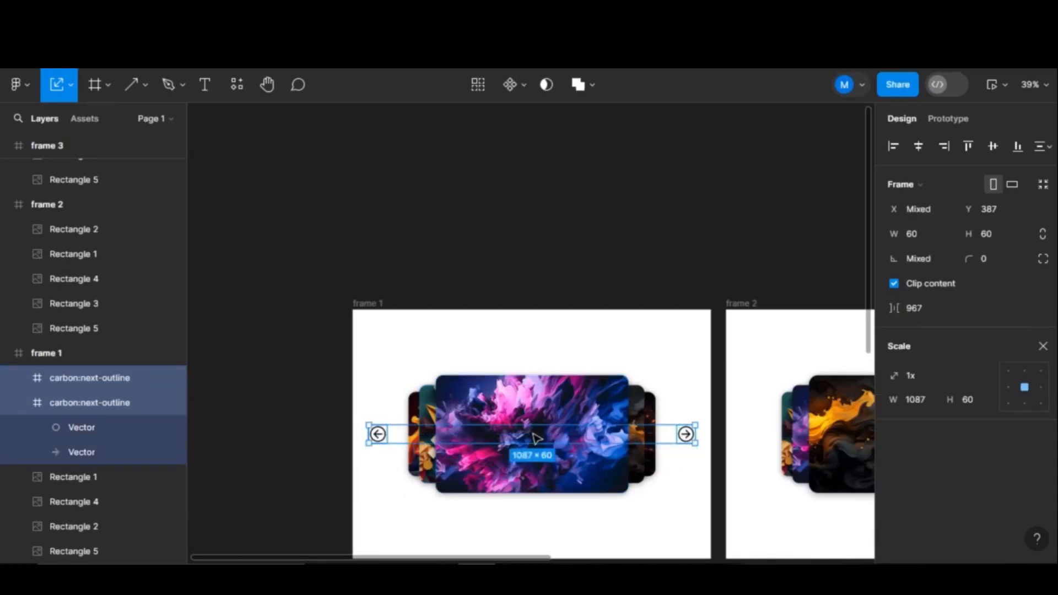
- Copy frame 1's left and right arrow pair into frames 2 and 3
scroll(544, 451, "down", 5)
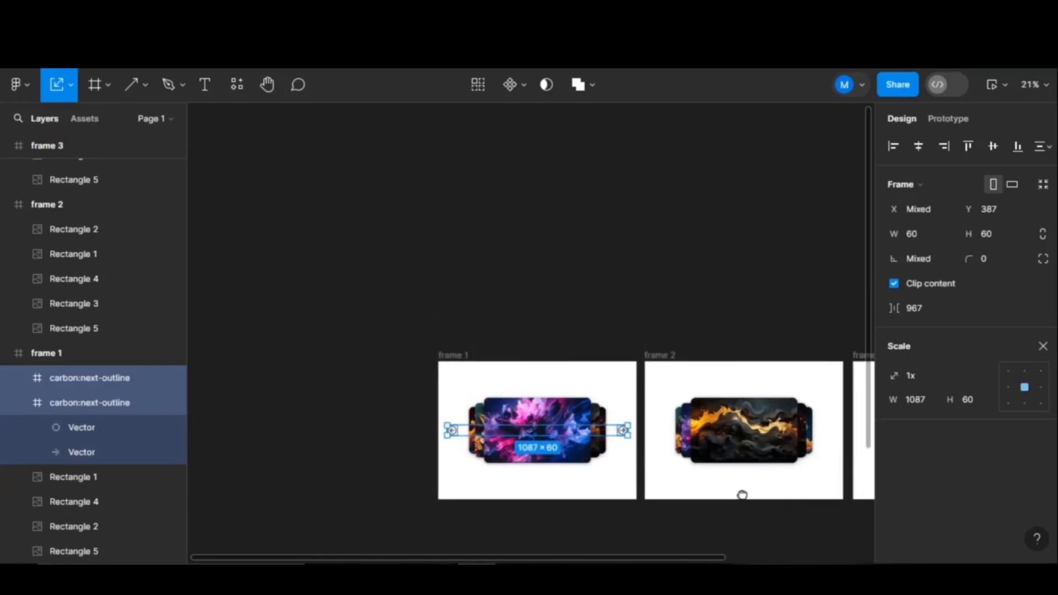
left_click_drag(742, 495, 571, 410)
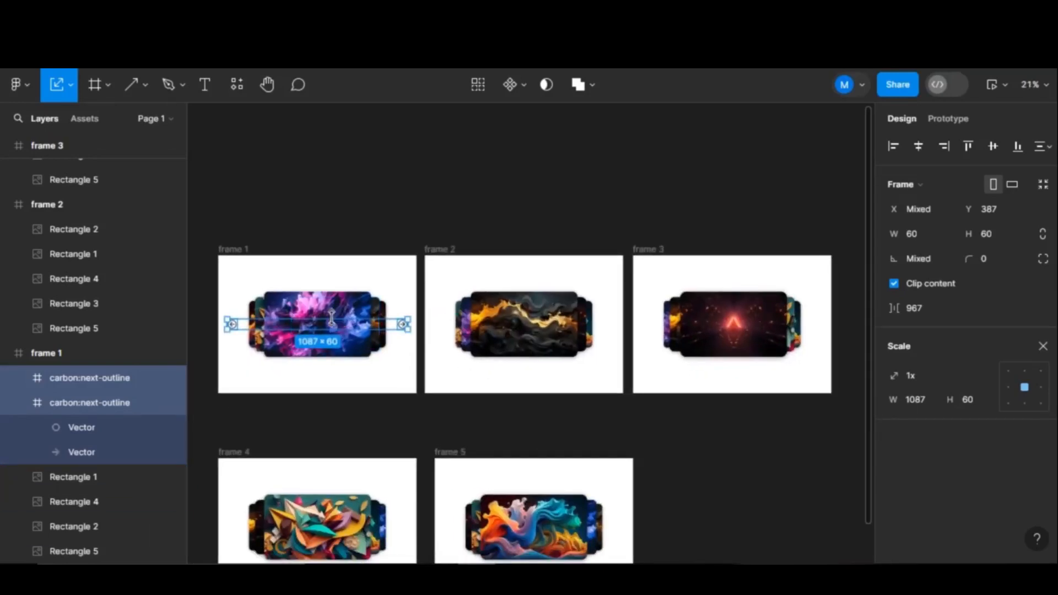
left_click_drag(402, 326, 609, 354)
key("alt")
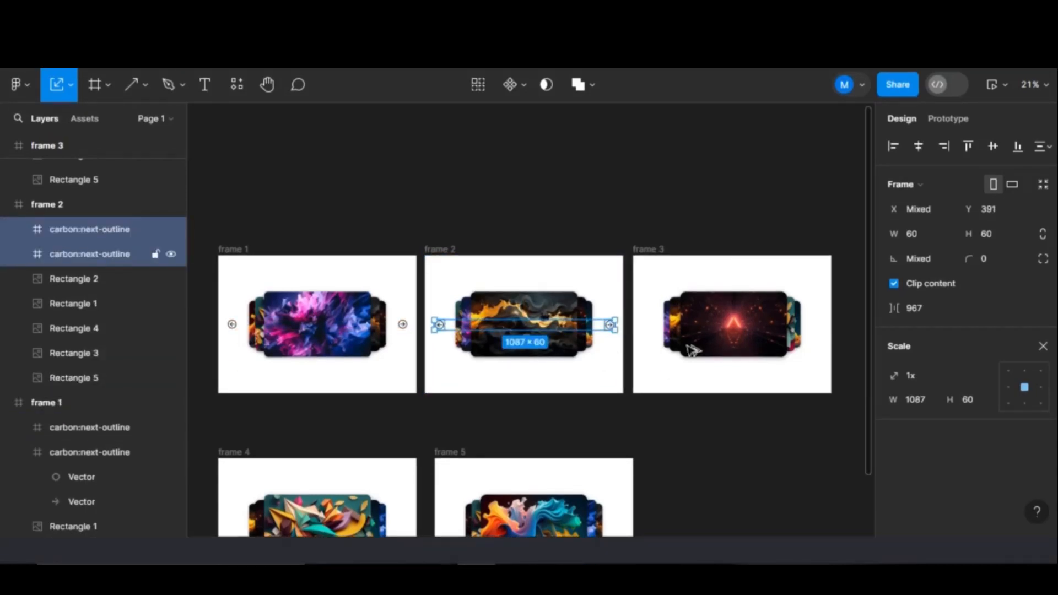
key("ctrl+d")
left_click_drag(772, 326, 825, 329)
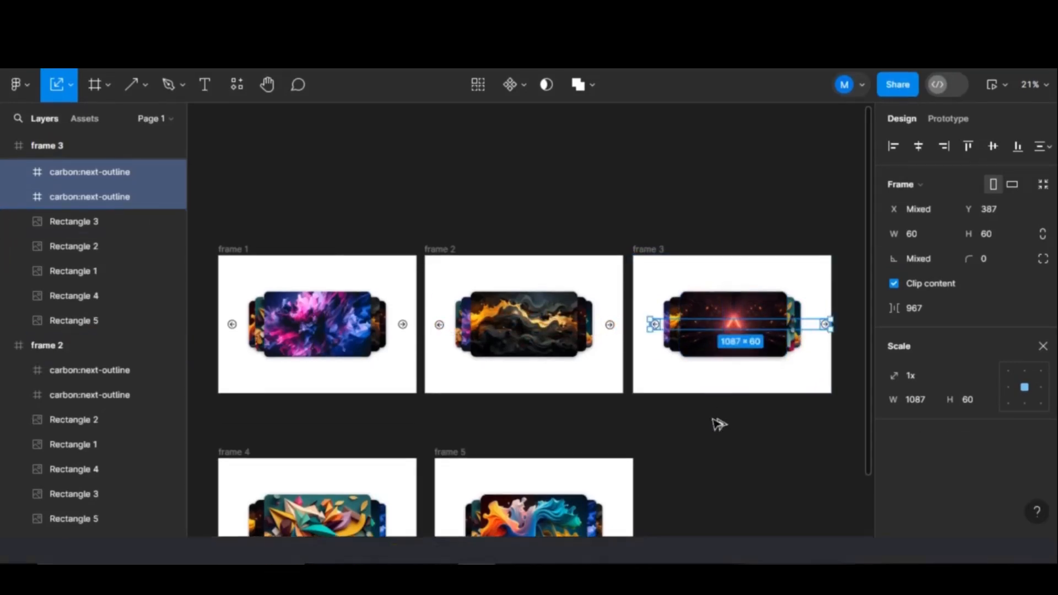
- Copy the arrow pair into frames 5 and 4, then deselect
scroll(716, 424, "down", 3)
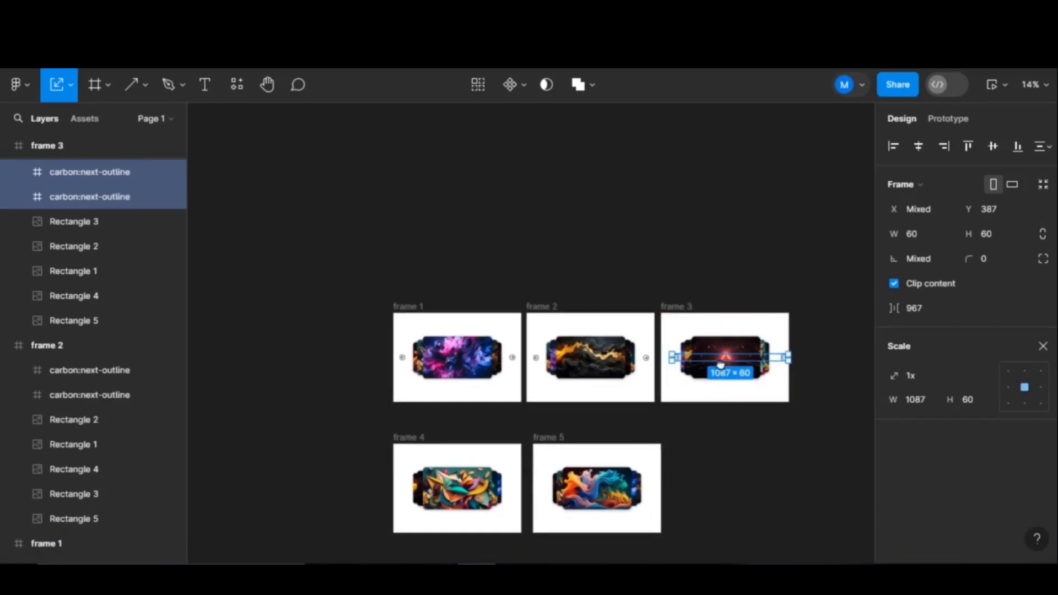
scroll(720, 364, "down", 3)
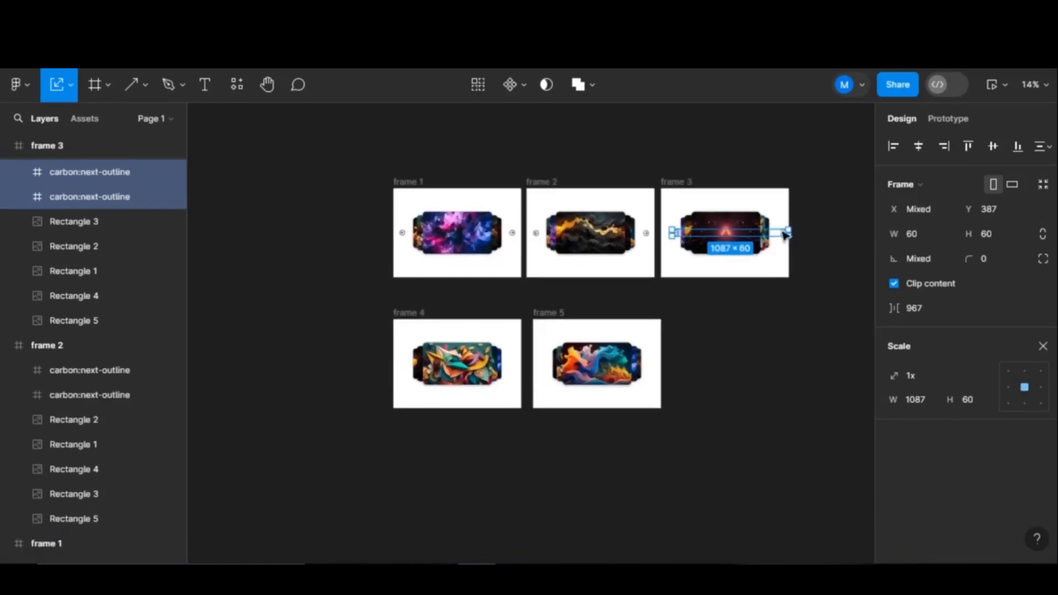
scroll(783, 229, "up", 5)
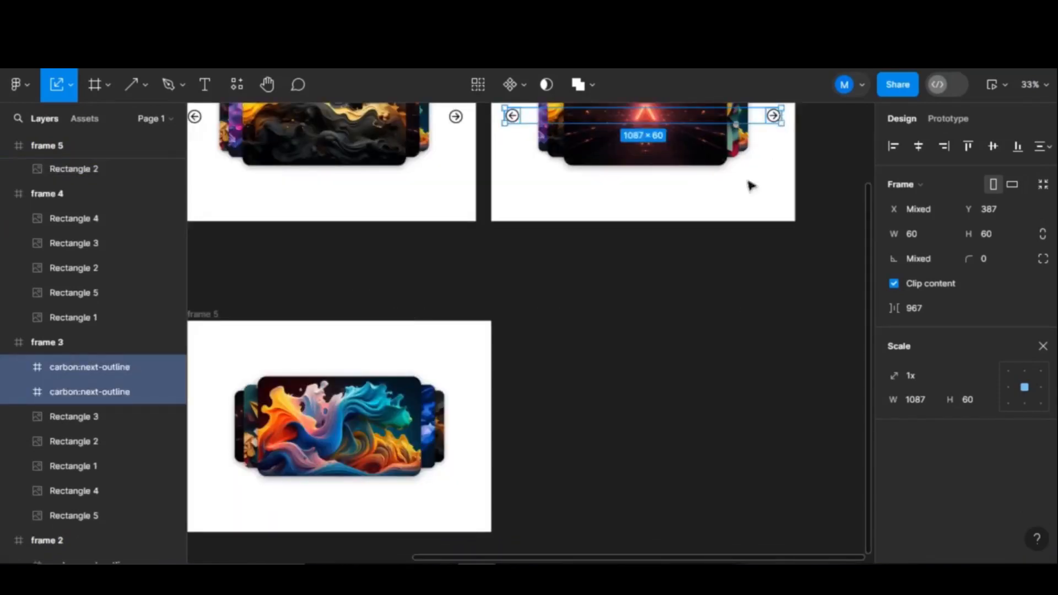
left_click_drag(748, 186, 478, 438)
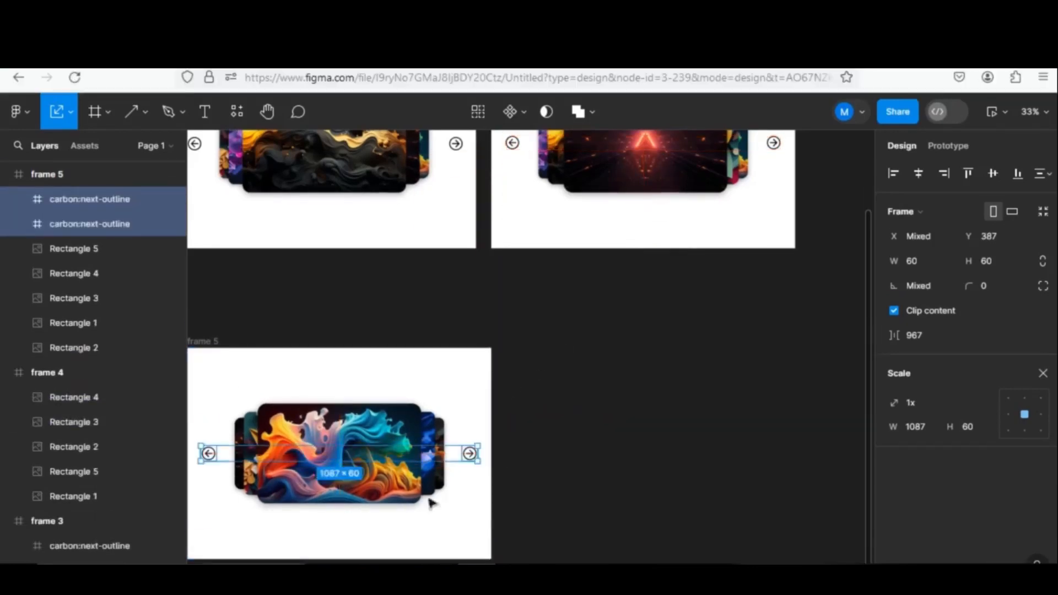
left_click_drag(333, 530, 718, 436)
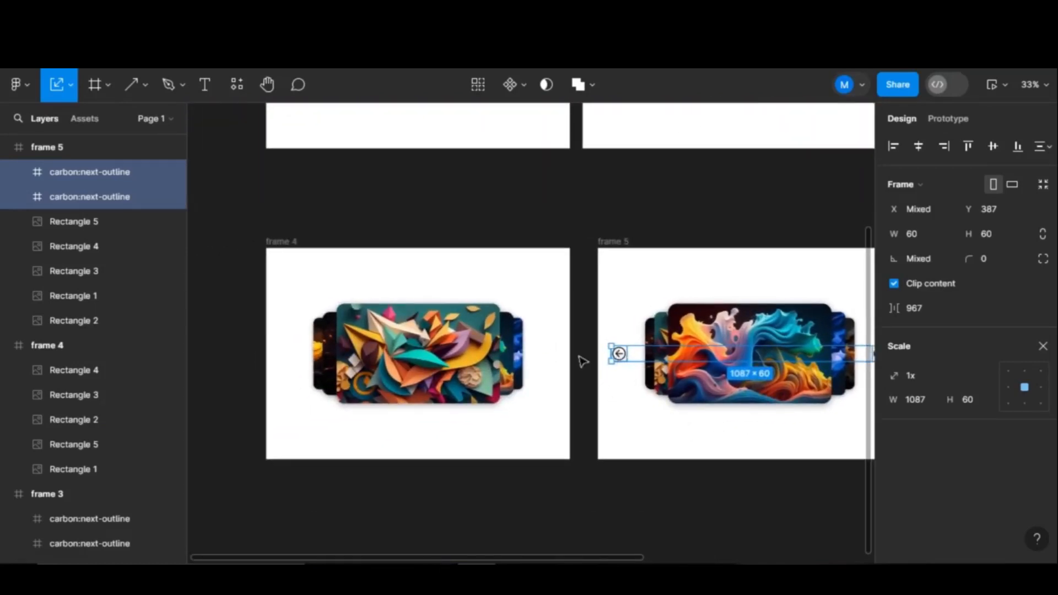
left_click_drag(613, 357, 287, 356)
left_click(789, 515)
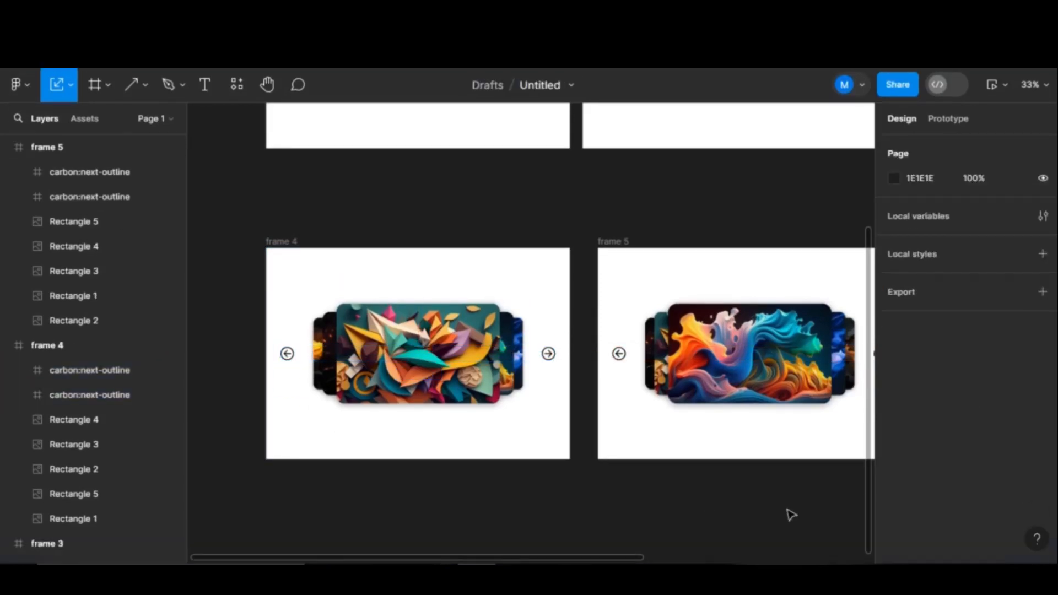
scroll(788, 515, "down", 3)
left_click_drag(756, 497, 571, 418)
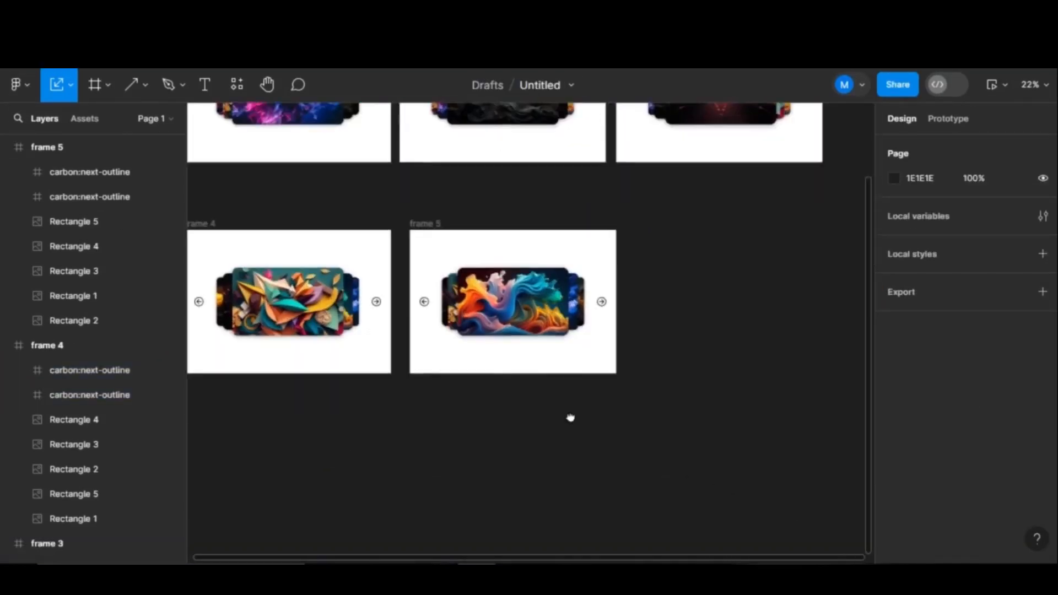
- Select all ten left and right arrows across the five frames
scroll(697, 442, "down", 3)
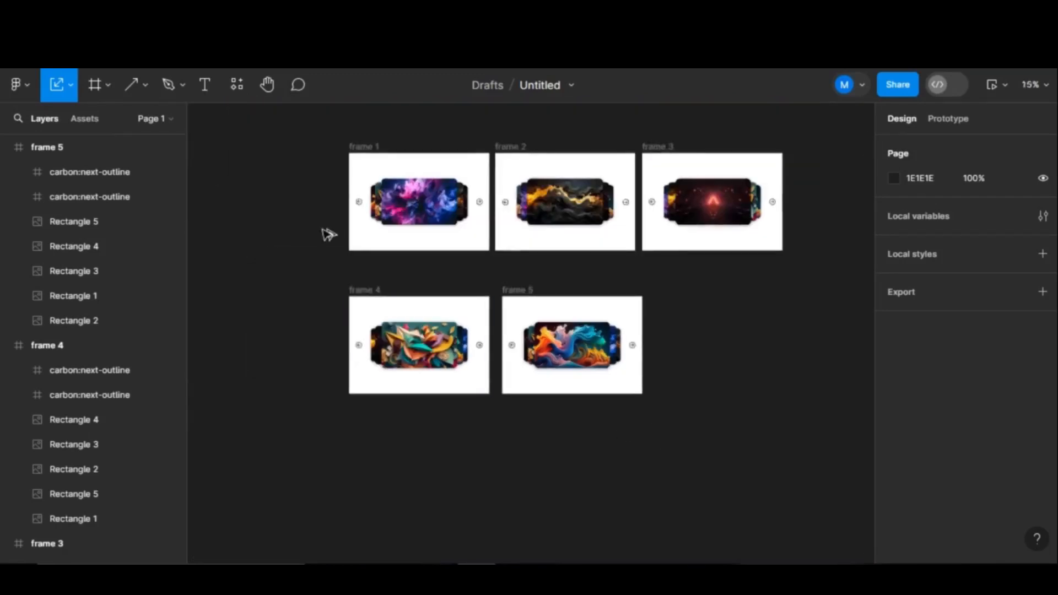
left_click(358, 203)
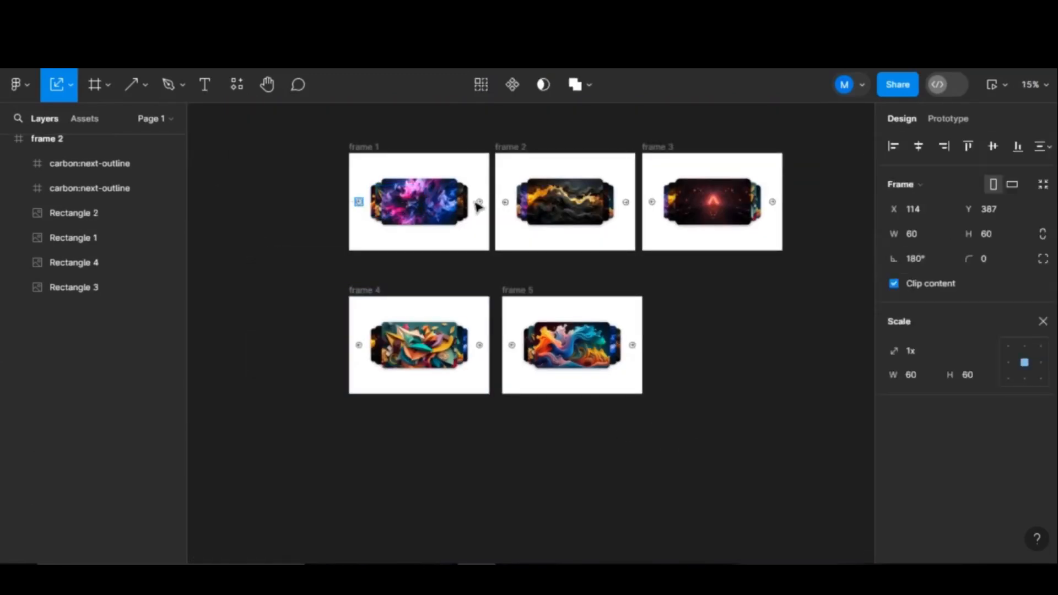
left_click(479, 202, "shift")
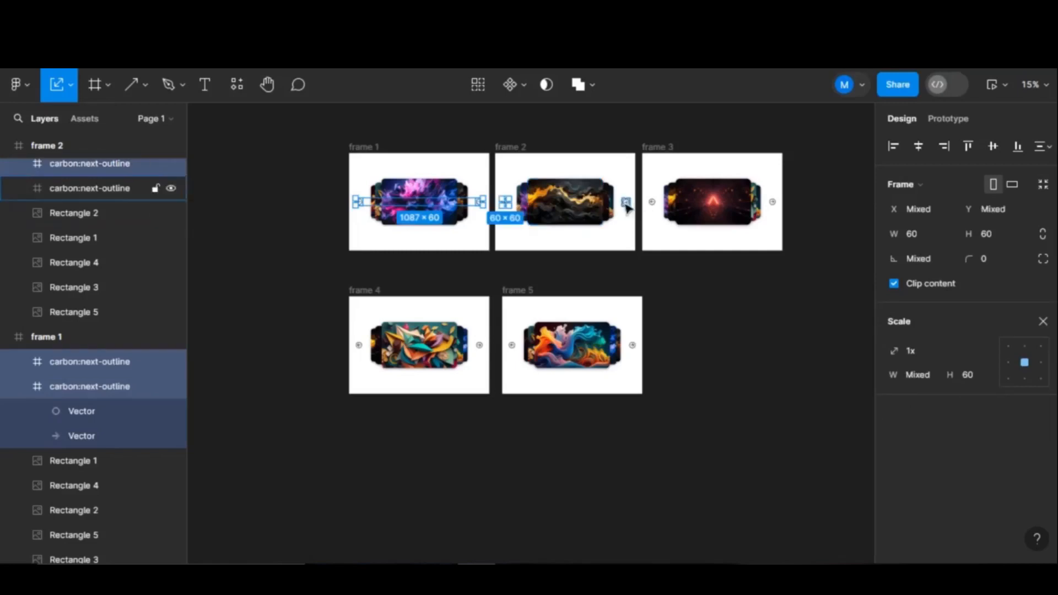
left_click(625, 203, "shift")
left_click(651, 202, "shift")
left_click(773, 202, "shift")
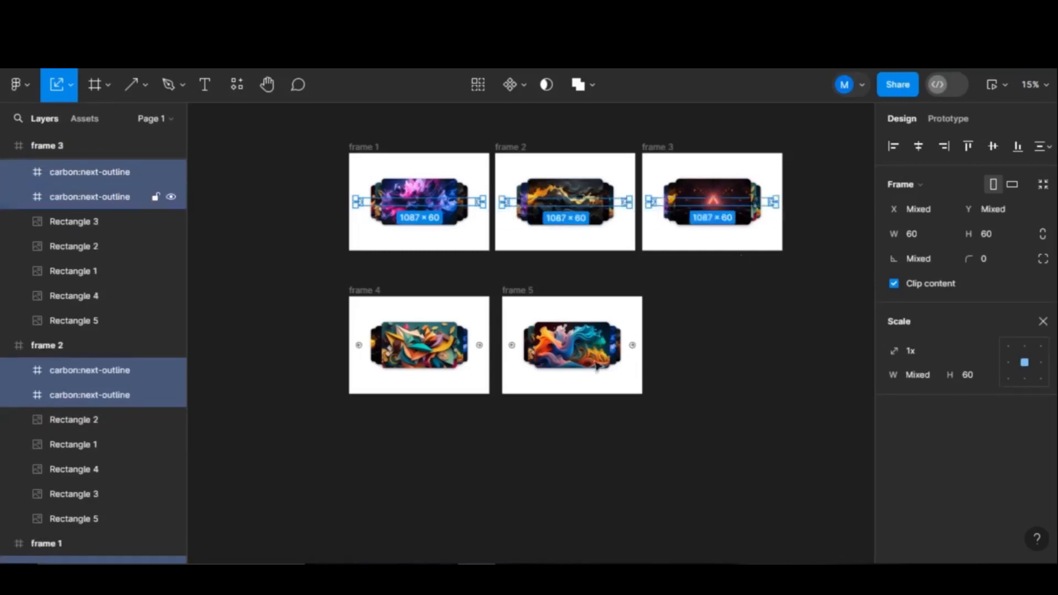
left_click(632, 346, "shift")
left_click(512, 345, "shift")
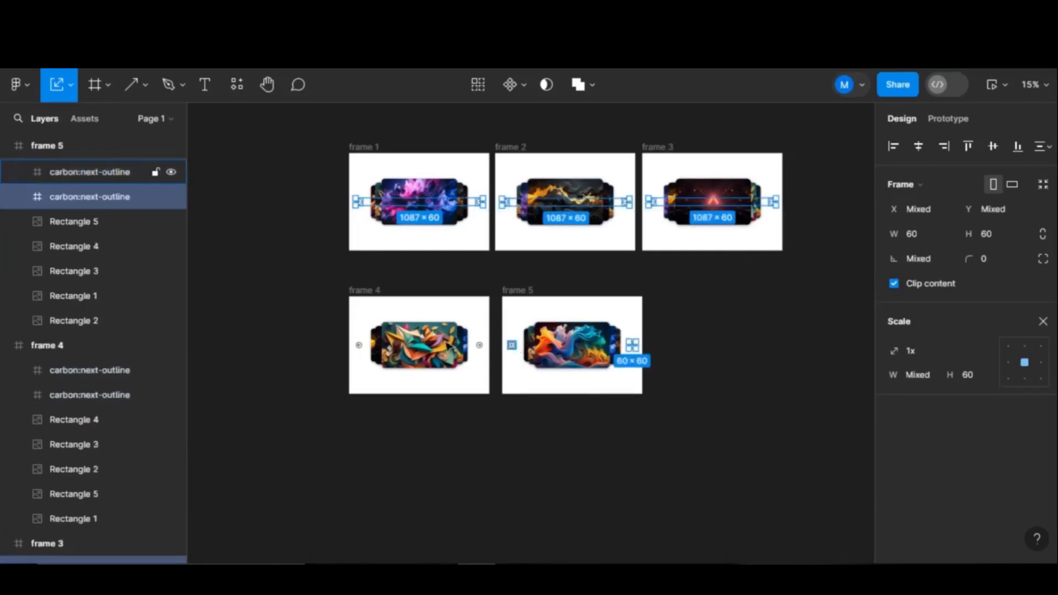
left_click(479, 345, "shift")
left_click(358, 343, "shift")
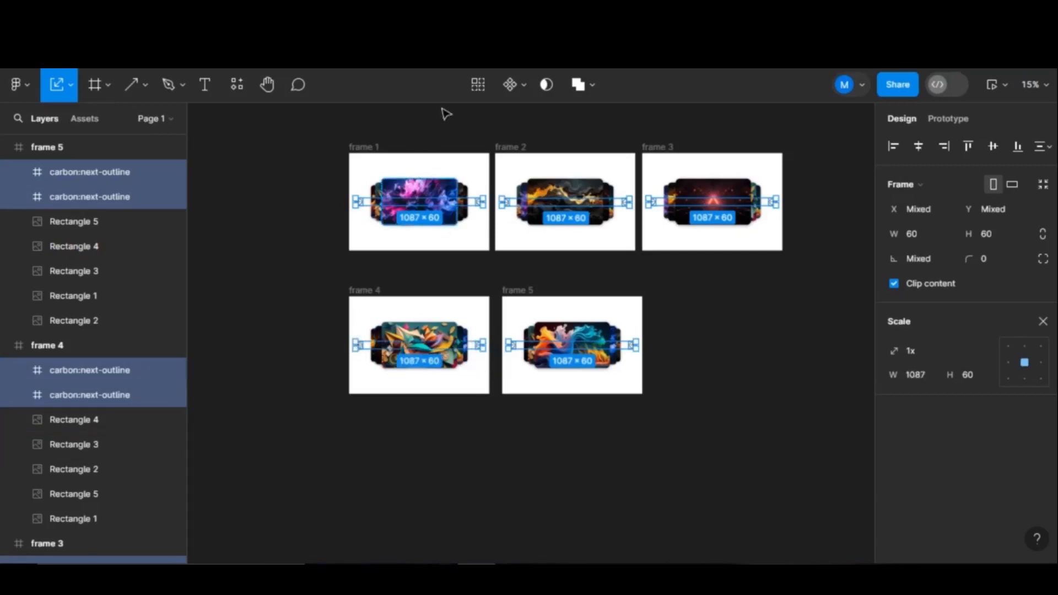
left_click(475, 84)
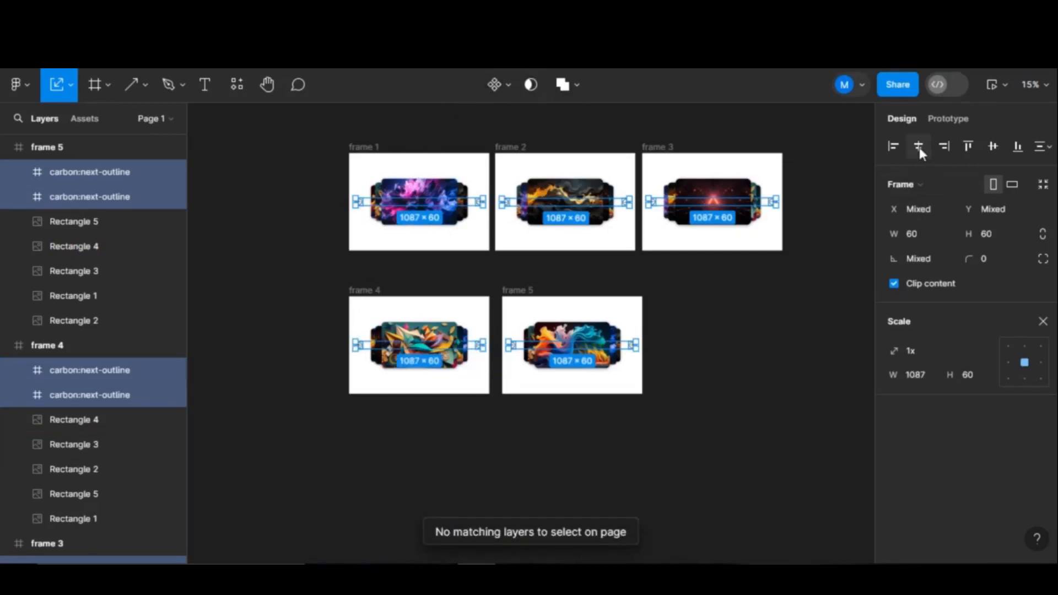
- Align the arrows' vertical centres at Y 389, undoing a trial horizontal centring
left_click(984, 144)
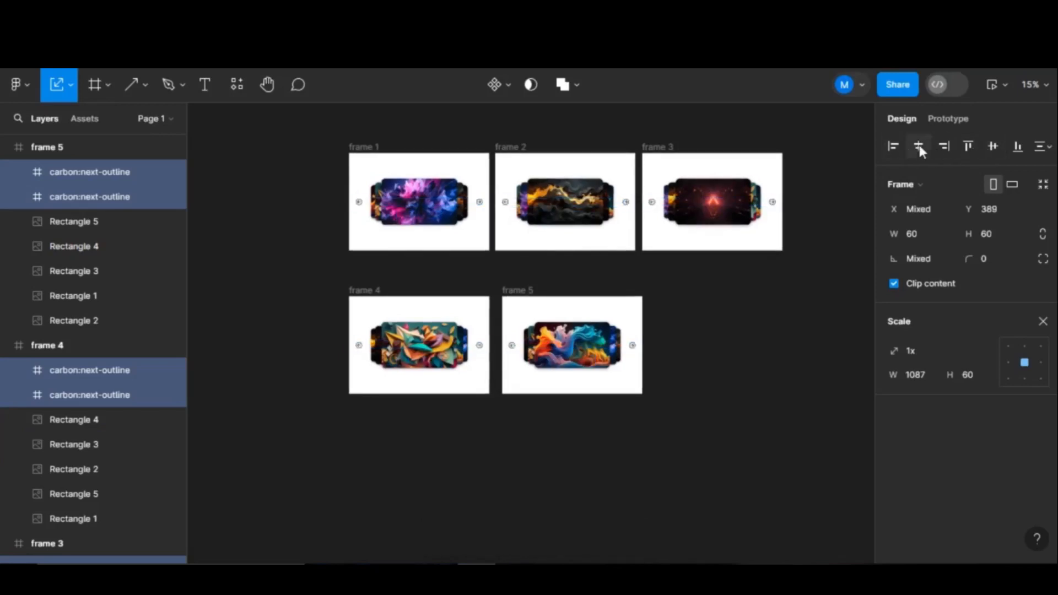
left_click(919, 145)
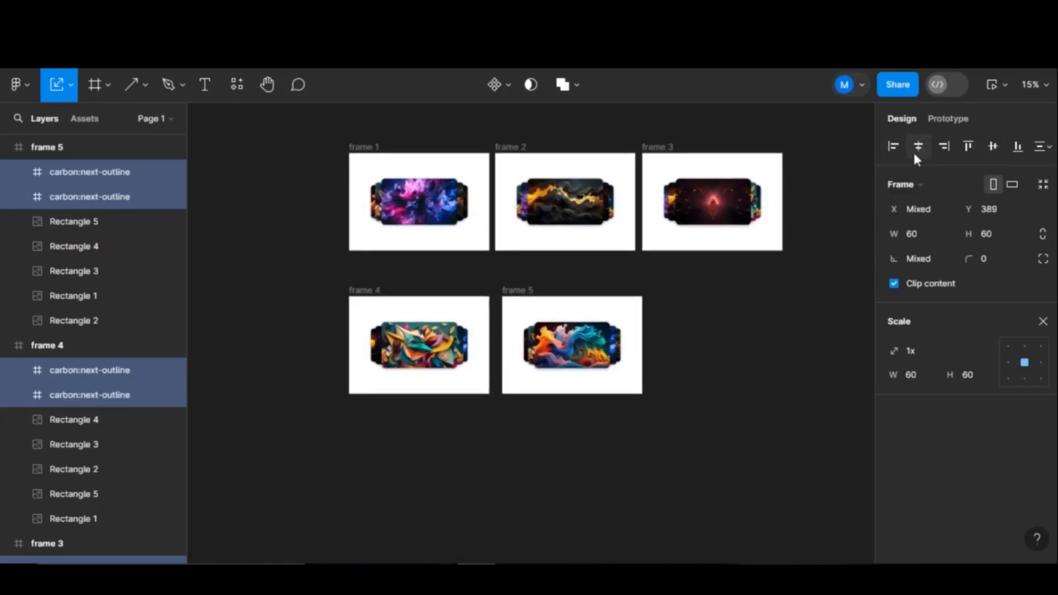
key("ctrl+z")
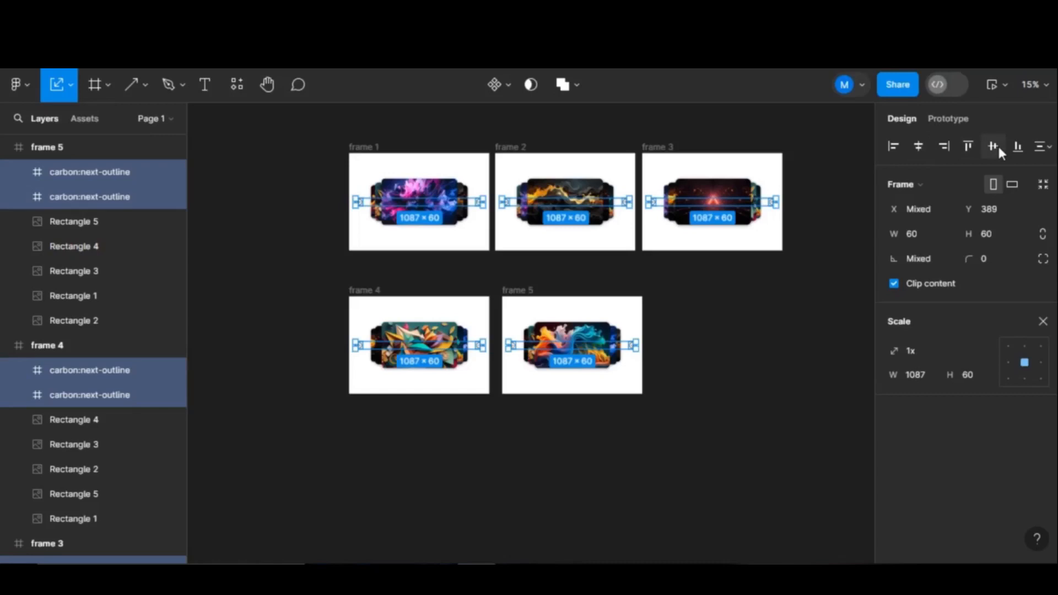
left_click(758, 442)
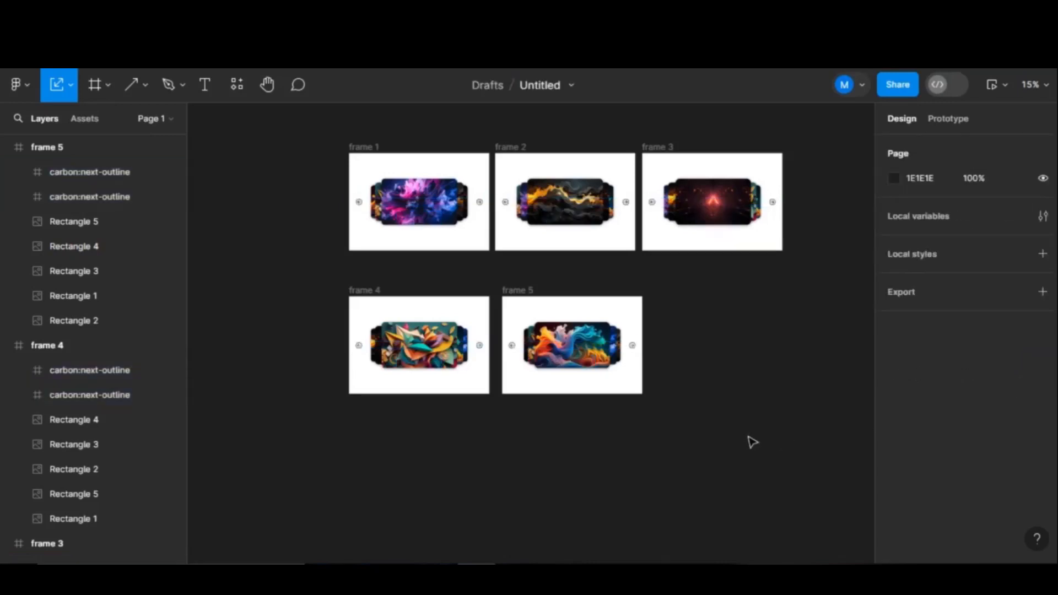
- Select all five carousel frames together
scroll(751, 439, "down", 1)
scroll(751, 440, "up", 3)
left_click_drag(732, 312, 789, 405)
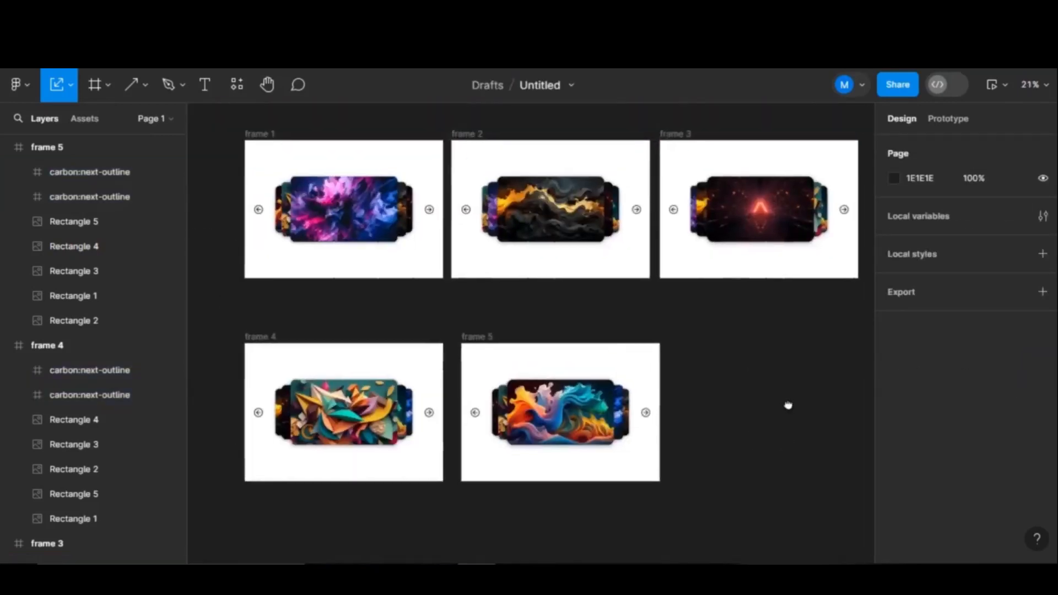
scroll(792, 410, "down", 1)
left_click_drag(291, 150, 709, 460)
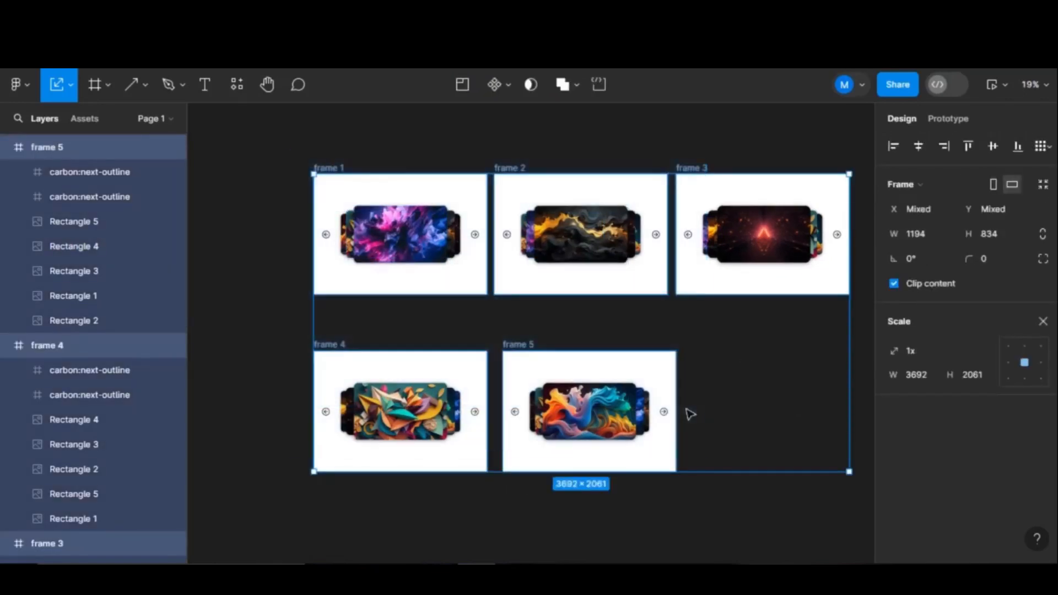
- Combine the five frames into the 'Component 1' variant set and select frame 1 for prototyping
left_click(506, 91)
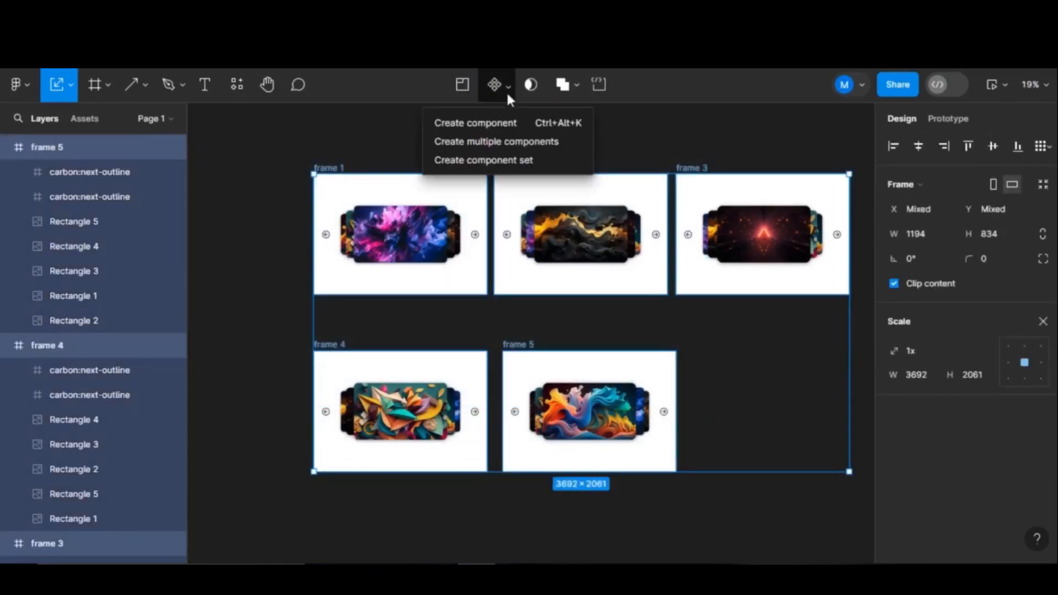
left_click(503, 165)
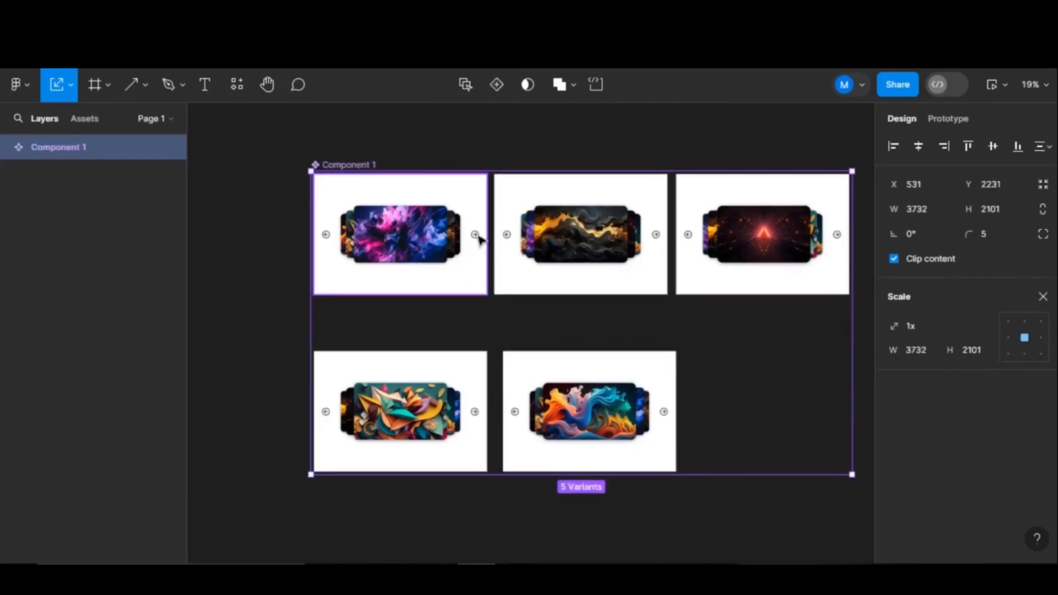
scroll(478, 239, "up", 5)
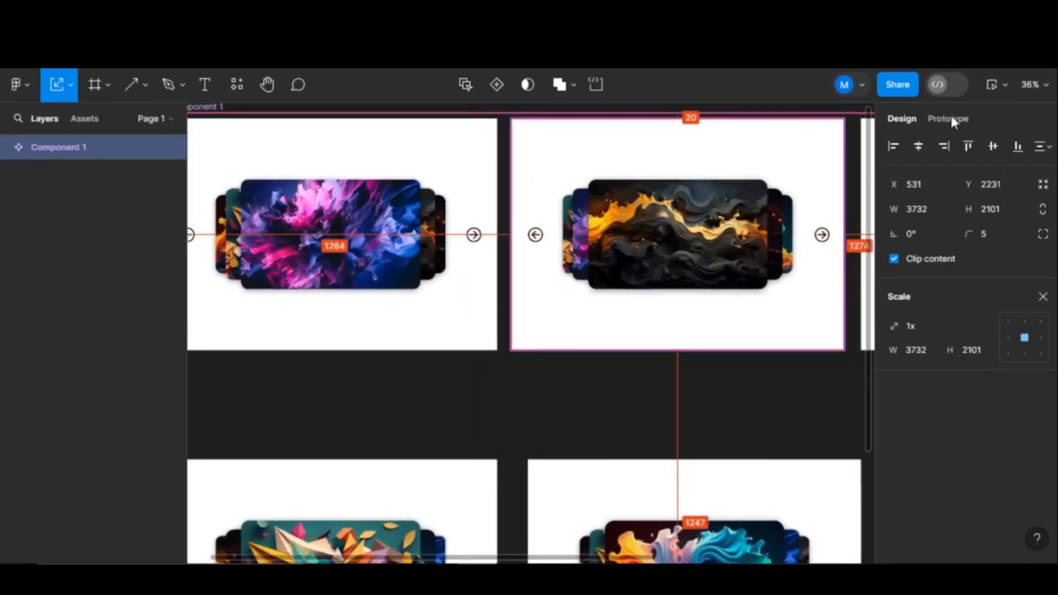
left_click(948, 116)
left_click(477, 238)
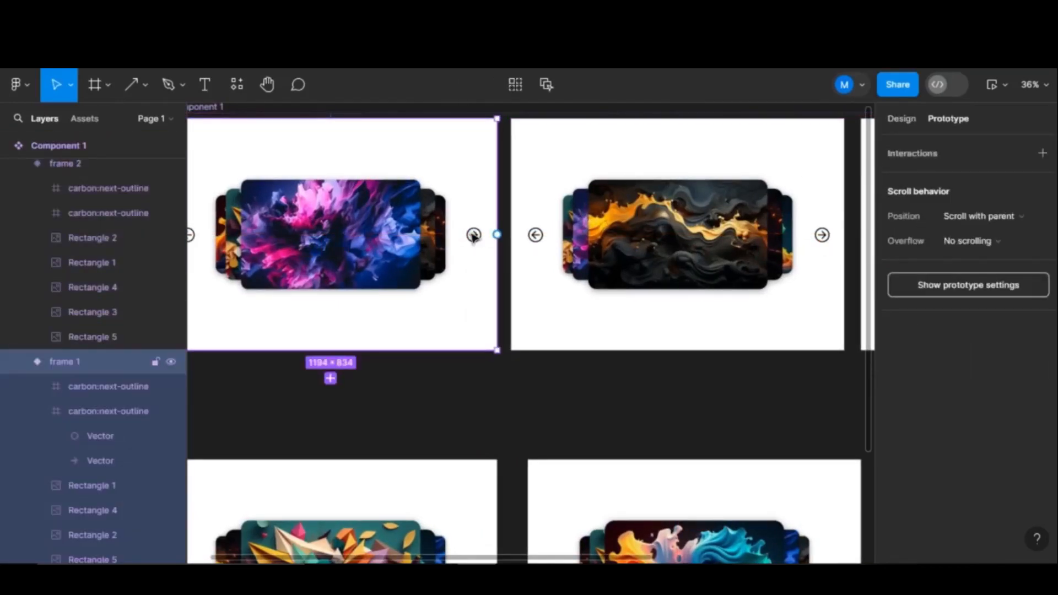
- Link frame 1's right-arrow circle to frame 2 with Smart animate, Ease out 300ms
scroll(473, 236, "up", 10)
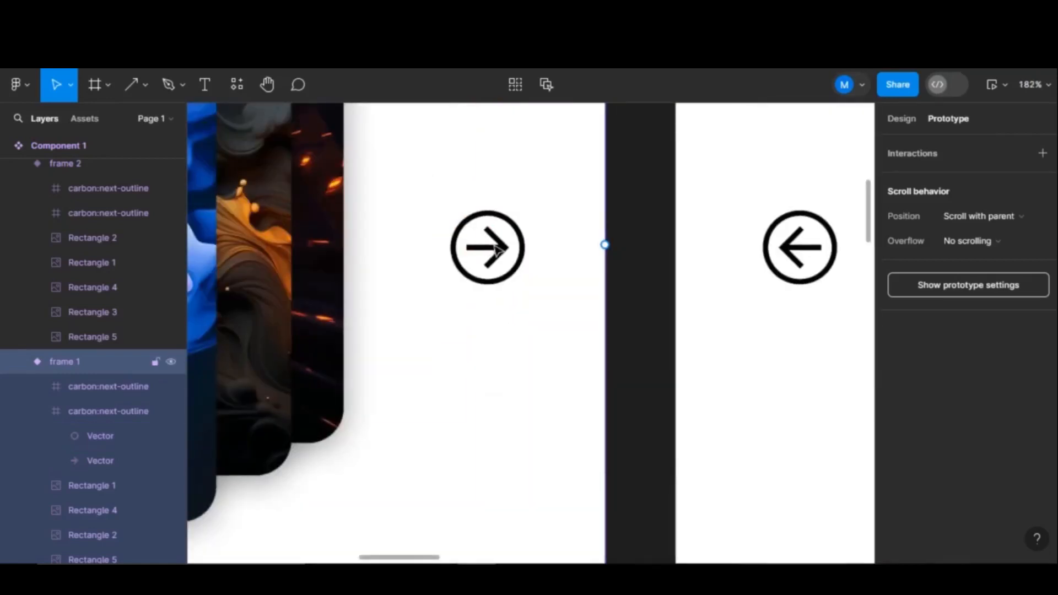
left_click(498, 251)
double_click(496, 246)
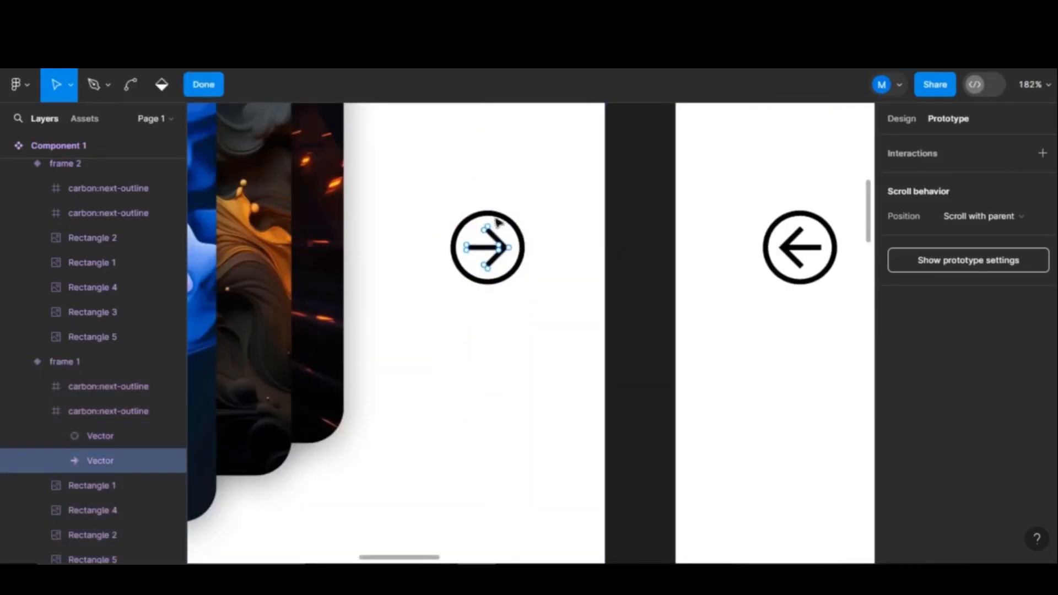
left_click(203, 84)
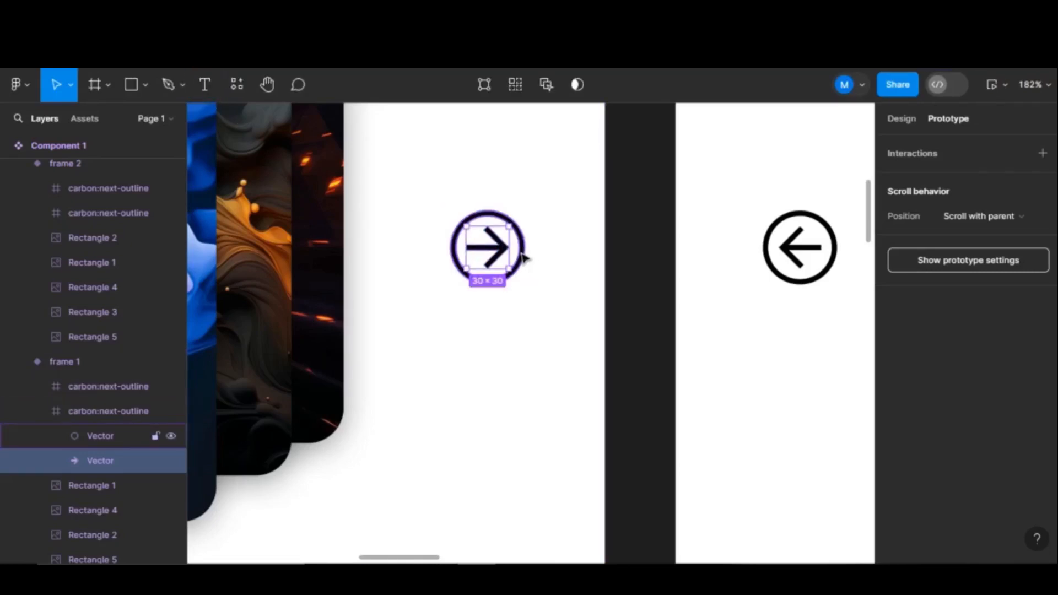
left_click(528, 258)
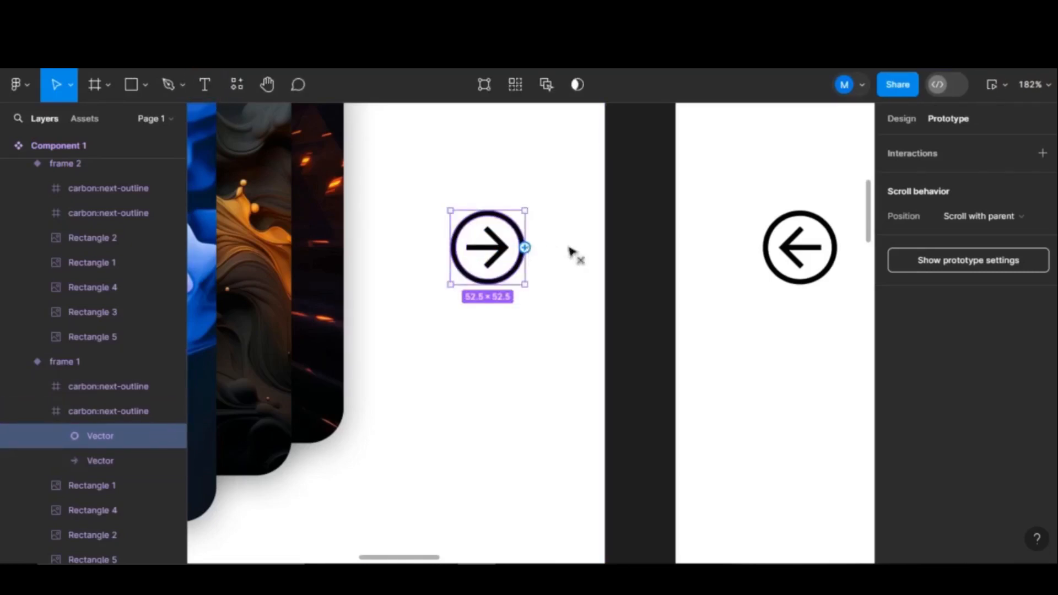
left_click_drag(527, 249, 683, 257)
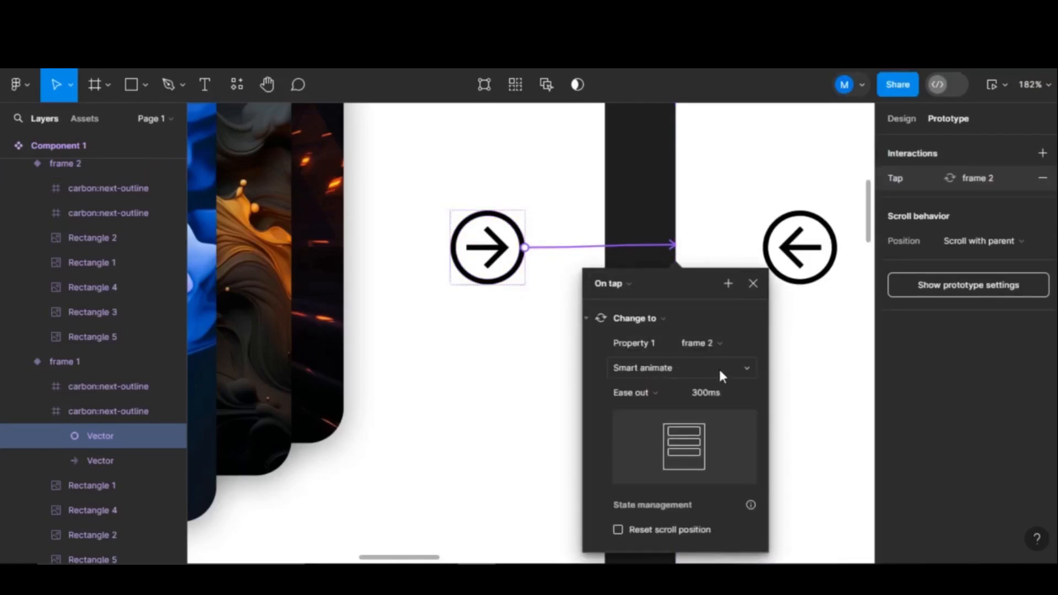
left_click(753, 285)
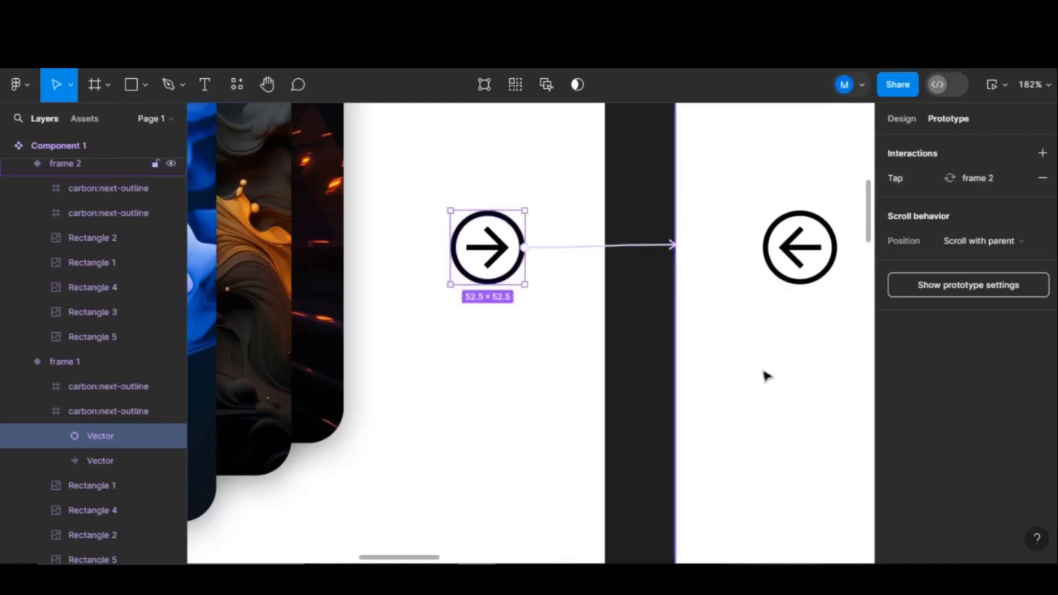
scroll(765, 372, "down", 3)
scroll(765, 372, "down", 5)
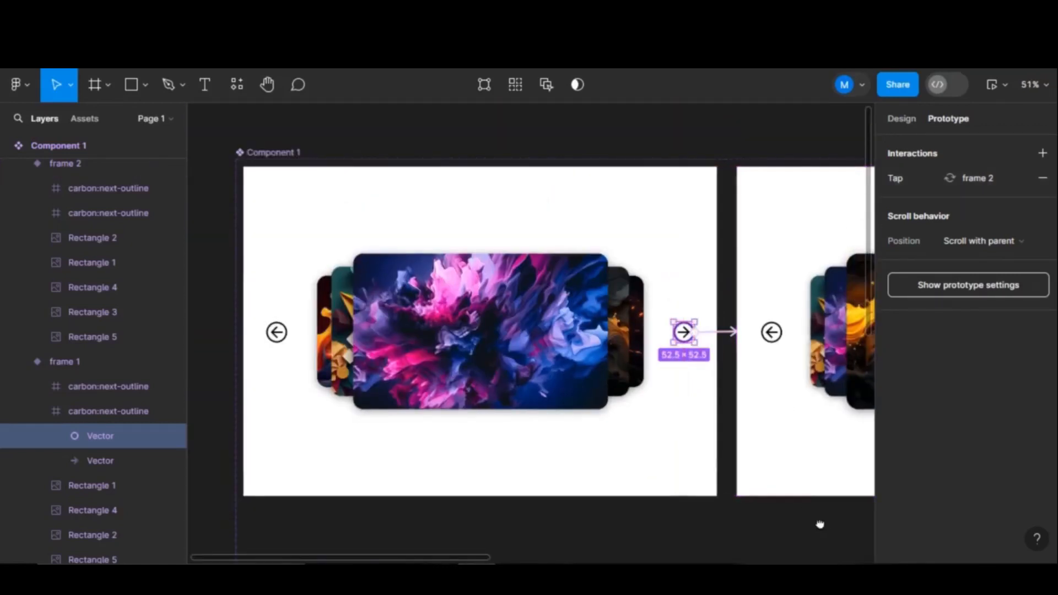
scroll(783, 513, "right", 5)
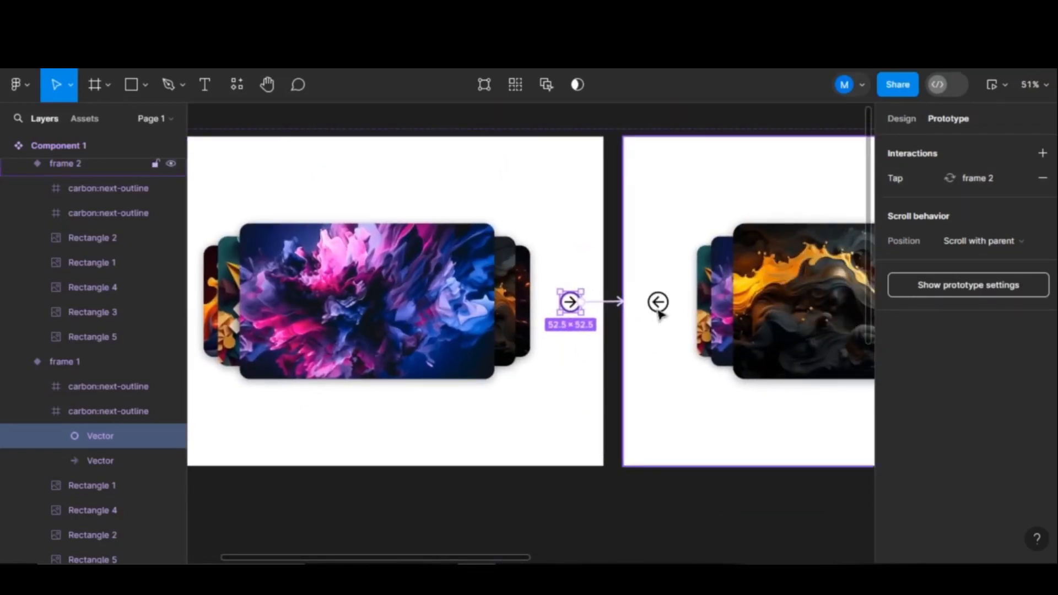
scroll(660, 313, "up", 5)
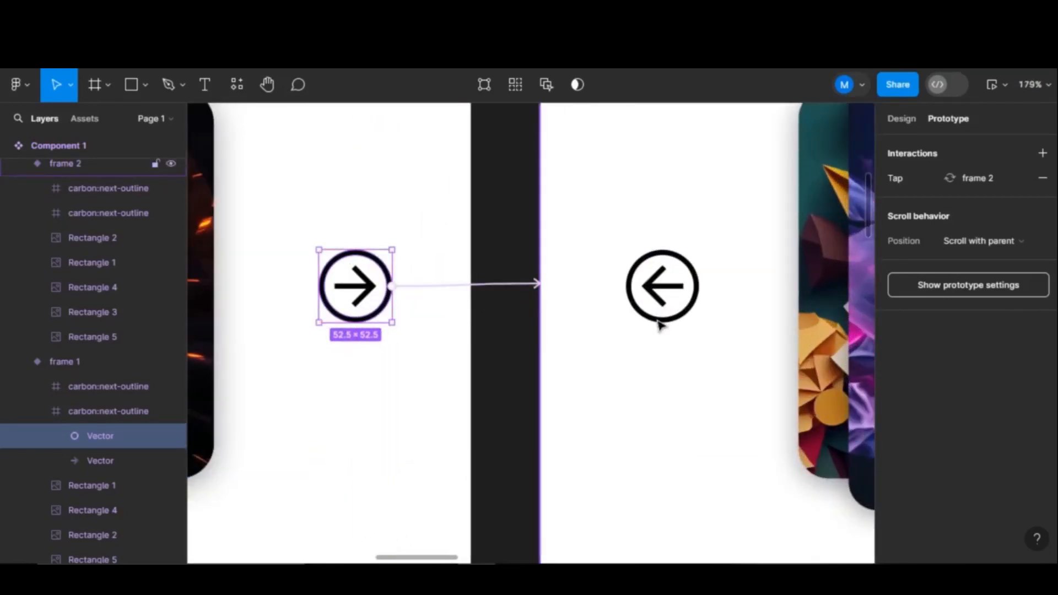
- Connect frame 2's left arrow back to frame 1 with Smart animate, Ease out 300ms
left_click(660, 326)
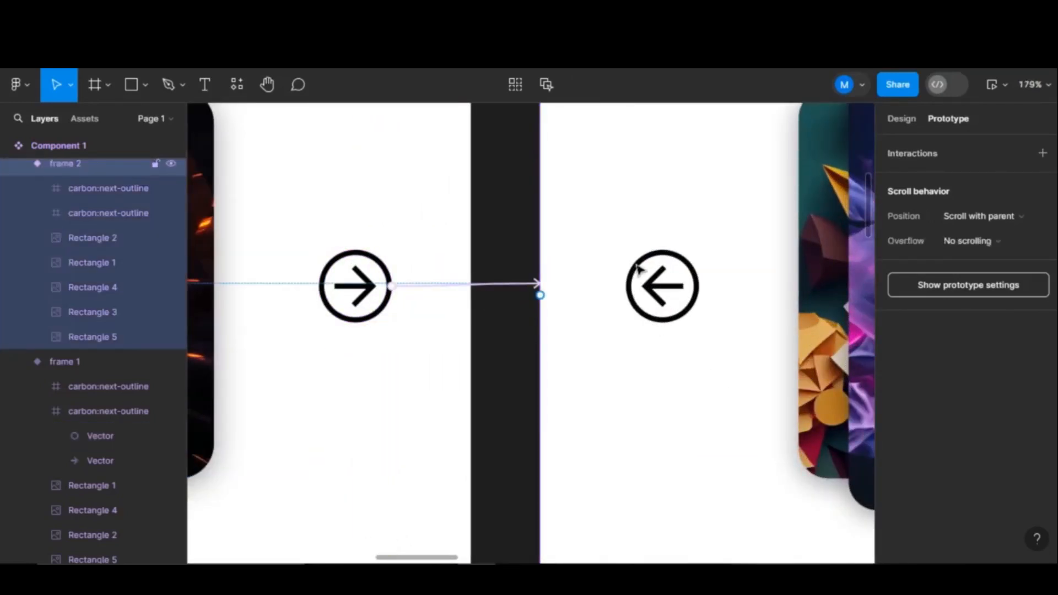
left_click(106, 189)
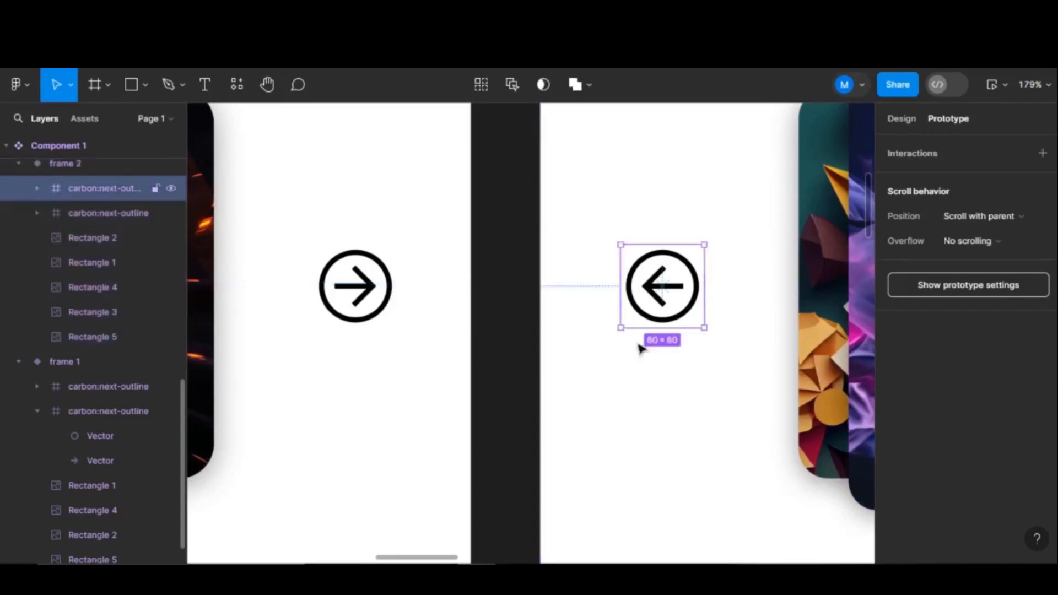
left_click_drag(621, 287, 466, 295)
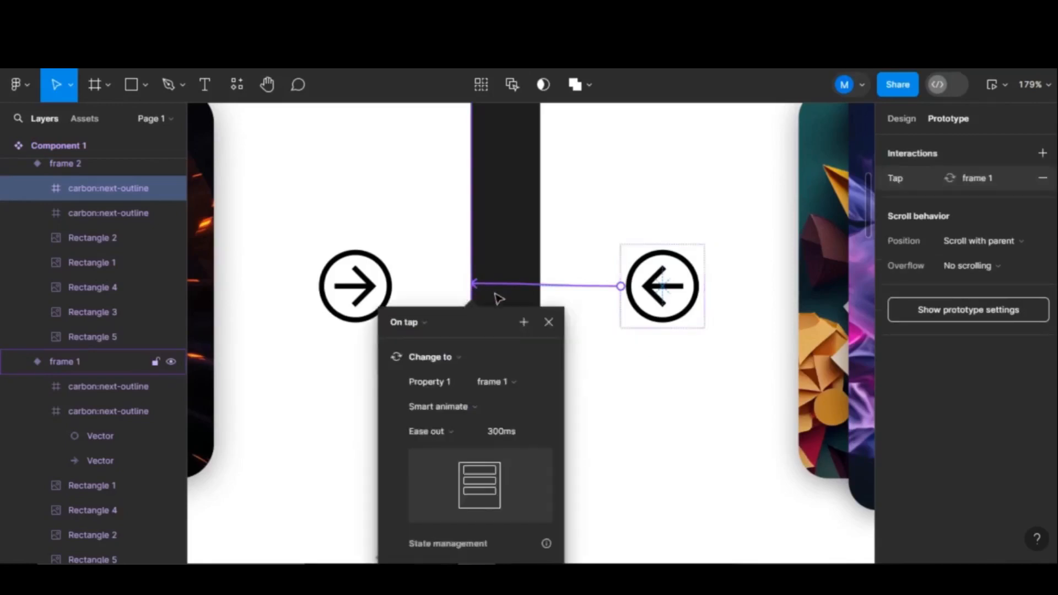
left_click(663, 414)
scroll(659, 411, "down", 10)
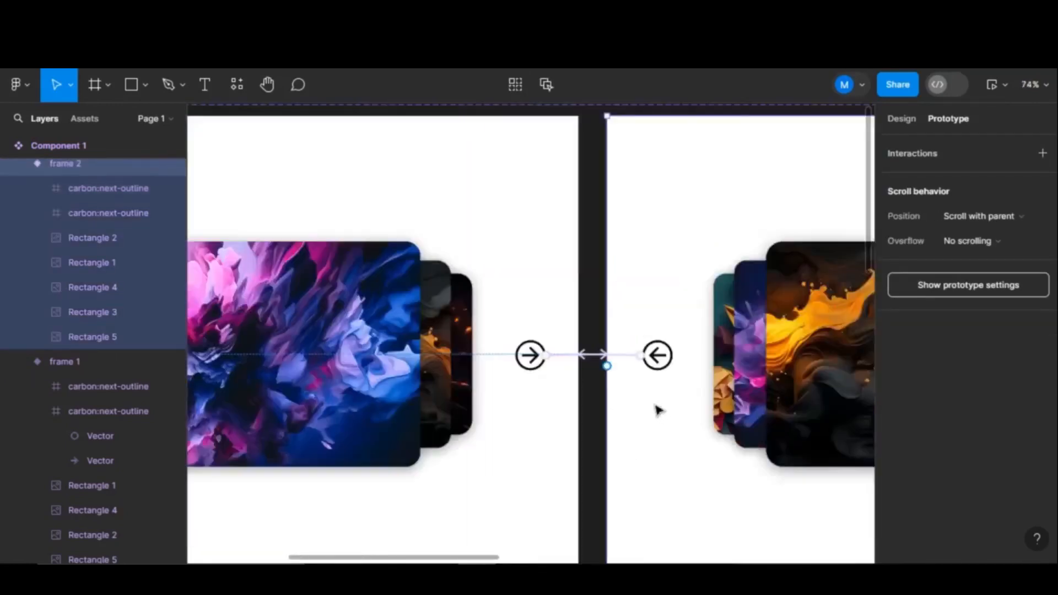
- Link frame 2's right arrow to frame 3 using Change to and Ease out
scroll(701, 508, "right", 2)
left_click_drag(601, 496, 325, 461)
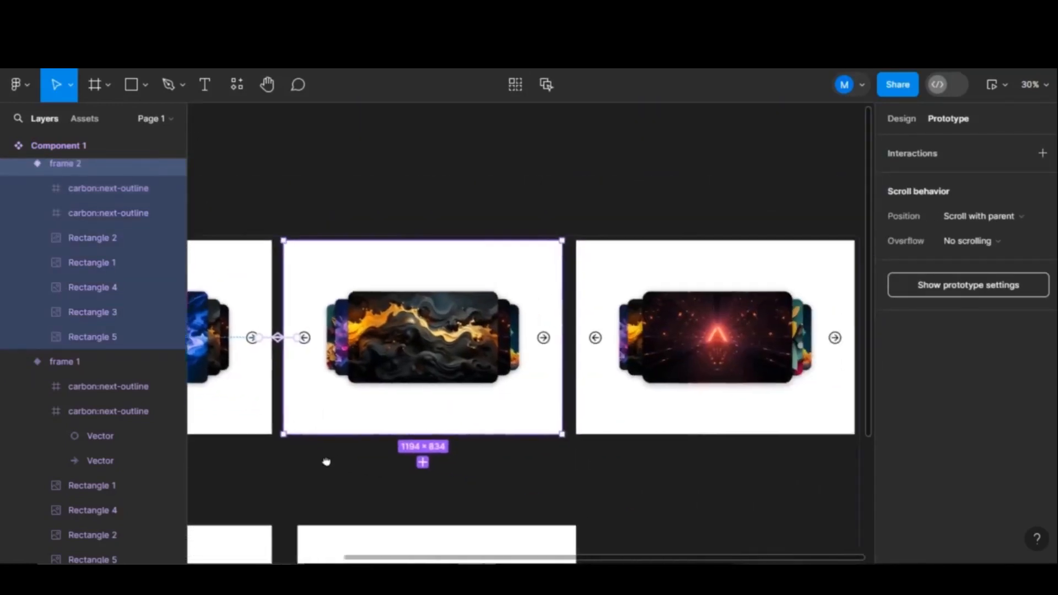
scroll(529, 341, "right", 1)
scroll(524, 338, "up", 8)
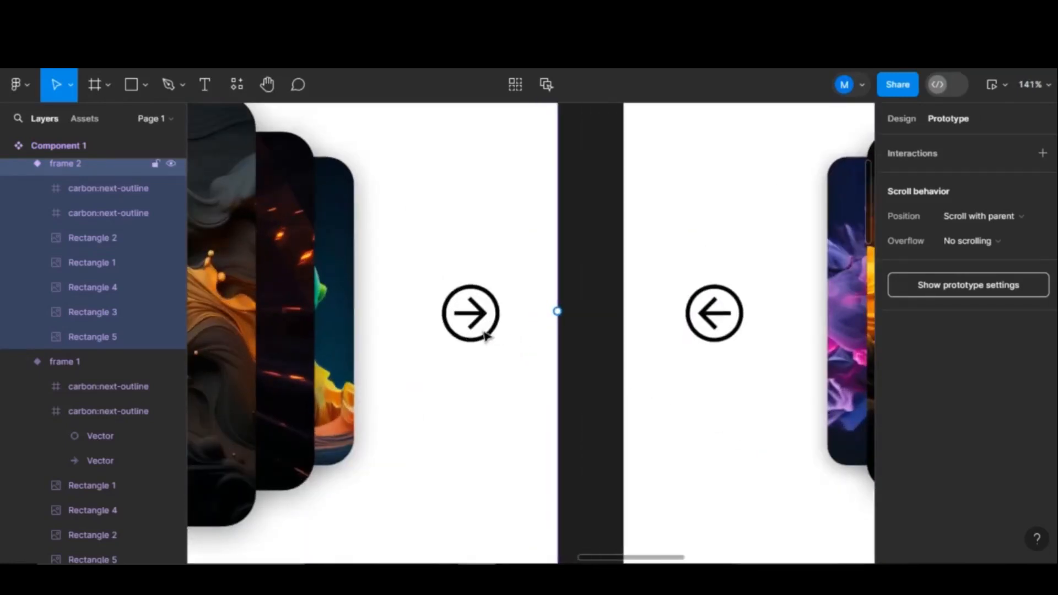
left_click(111, 210)
left_click_drag(504, 314, 662, 344)
left_click(582, 449)
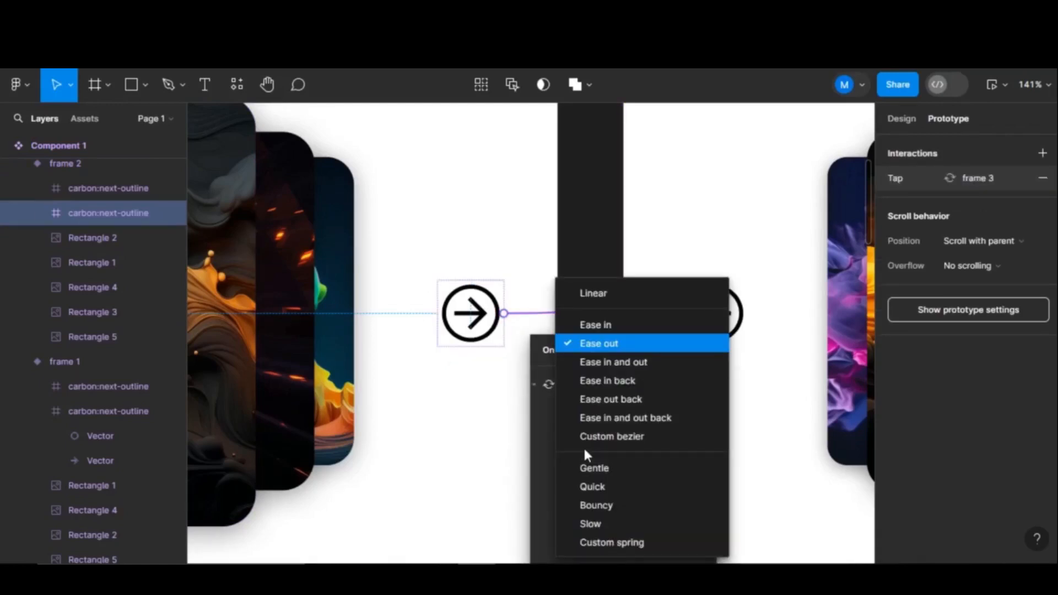
left_click(586, 214)
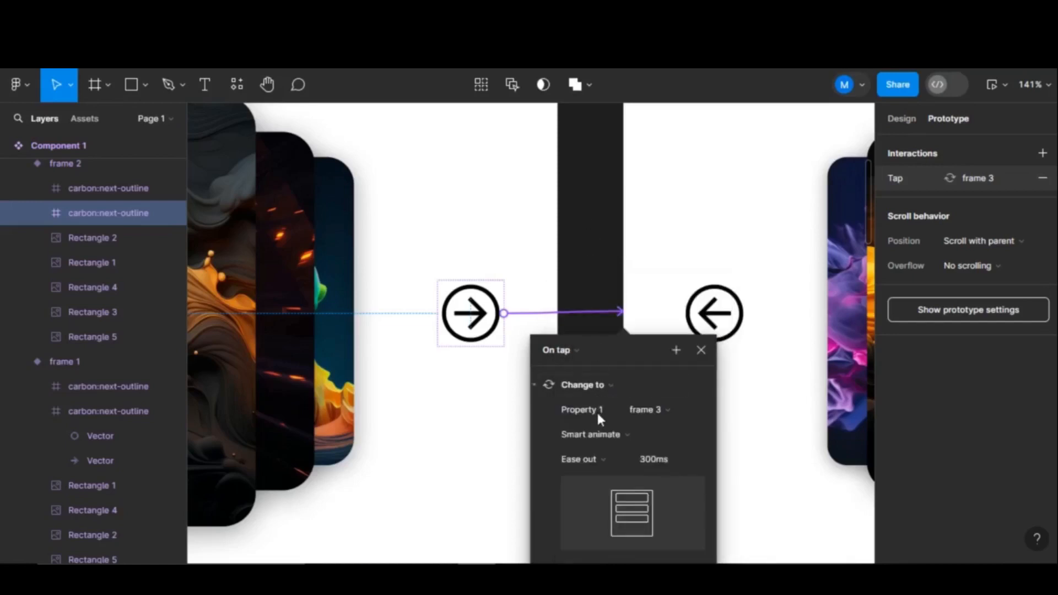
left_click(670, 388)
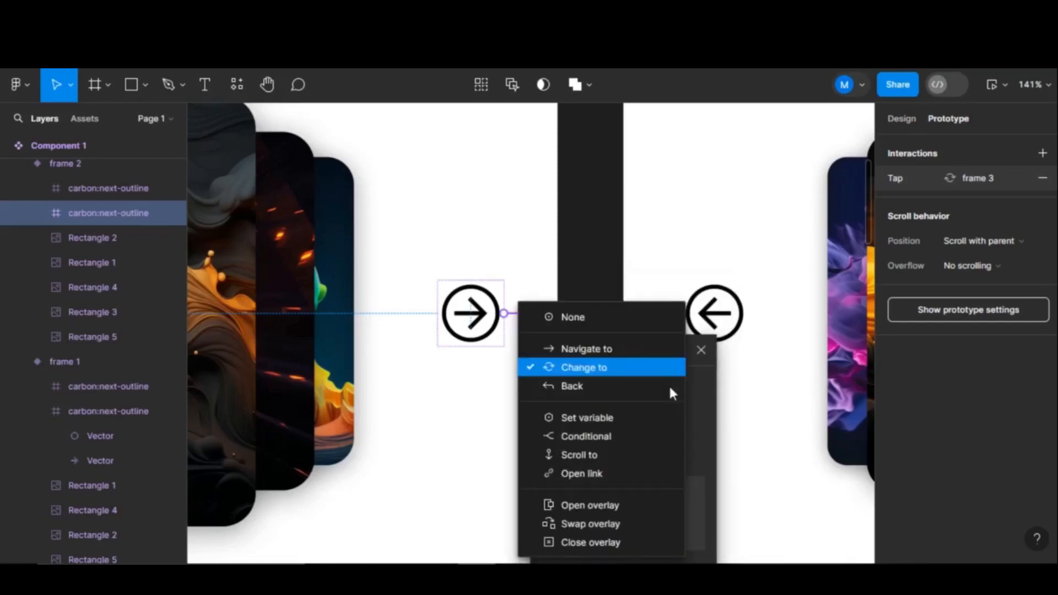
left_click(666, 368)
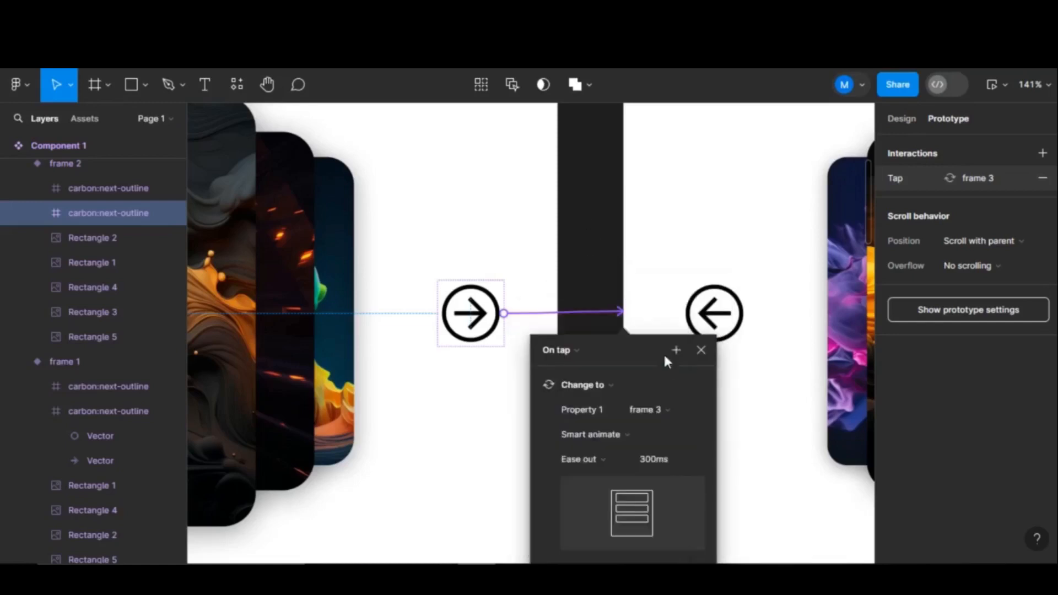
left_click(689, 359)
- Connect frame 3's left arrow back to frame 2 with Smart animate
left_click(714, 330)
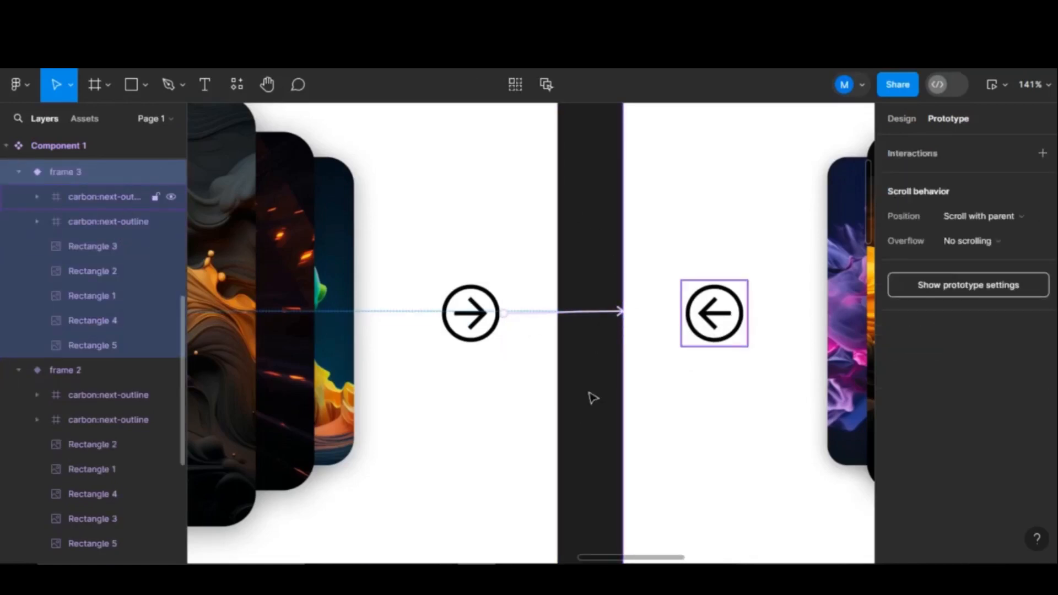
left_click(715, 325)
left_click_drag(682, 313, 543, 330)
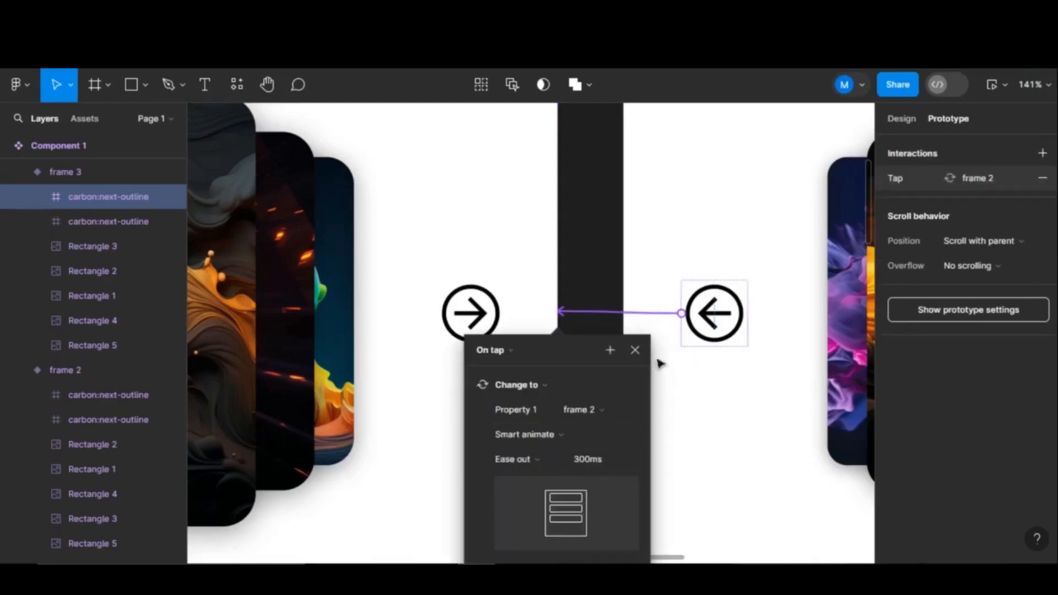
left_click(756, 420)
scroll(755, 420, "down", 10)
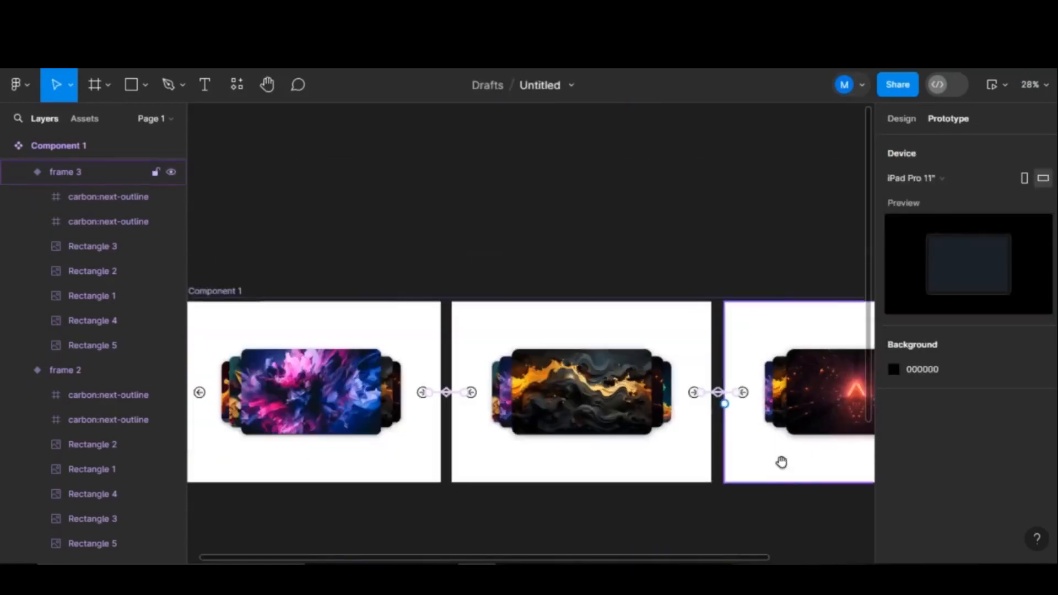
- Link frame 4's right arrow to frame 5 with Smart animate
scroll(782, 461, "right", 5)
scroll(640, 428, "down", 3)
scroll(596, 329, "down", 3)
scroll(643, 293, "left", 1)
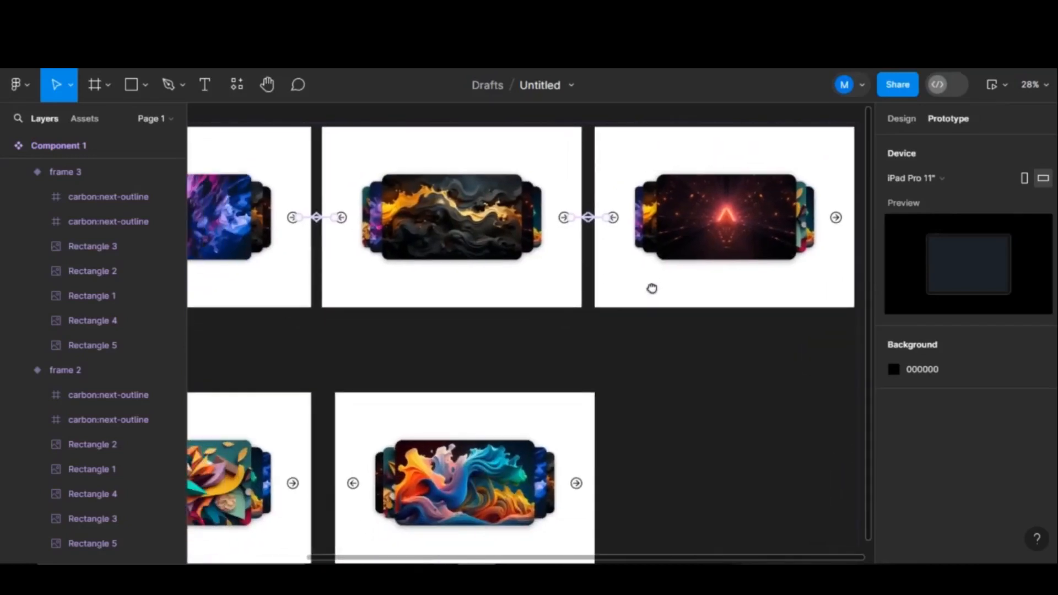
scroll(633, 375, "down", 2)
scroll(636, 374, "down", 3)
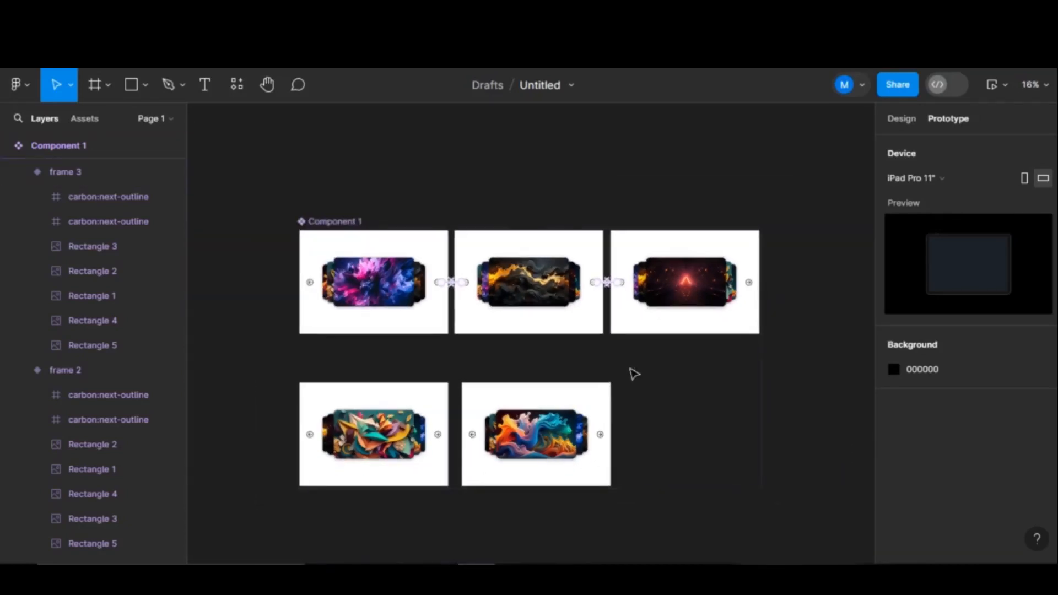
scroll(443, 441, "up", 12)
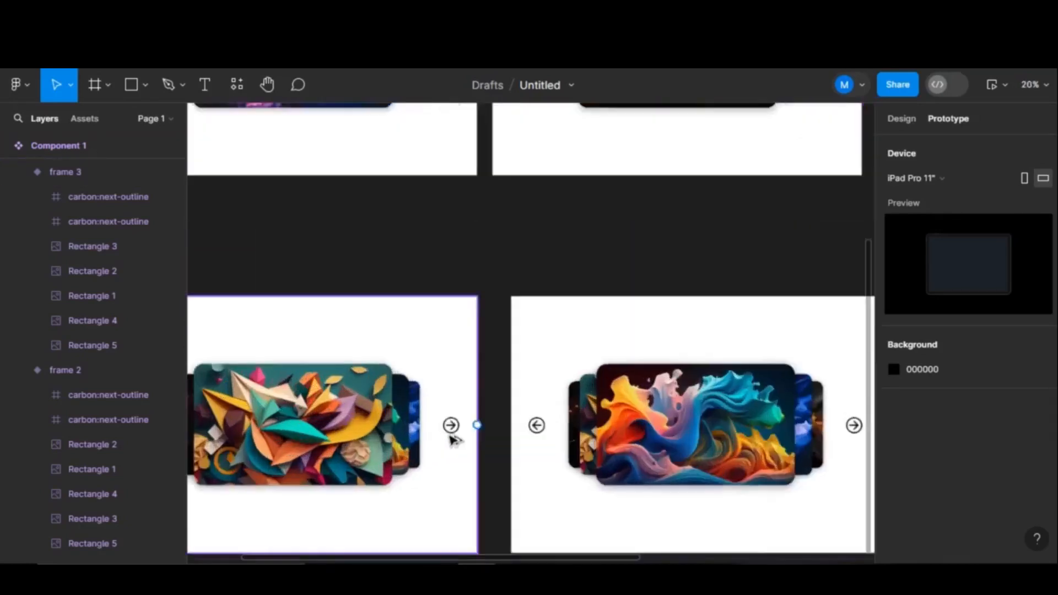
scroll(455, 454, "up", 5)
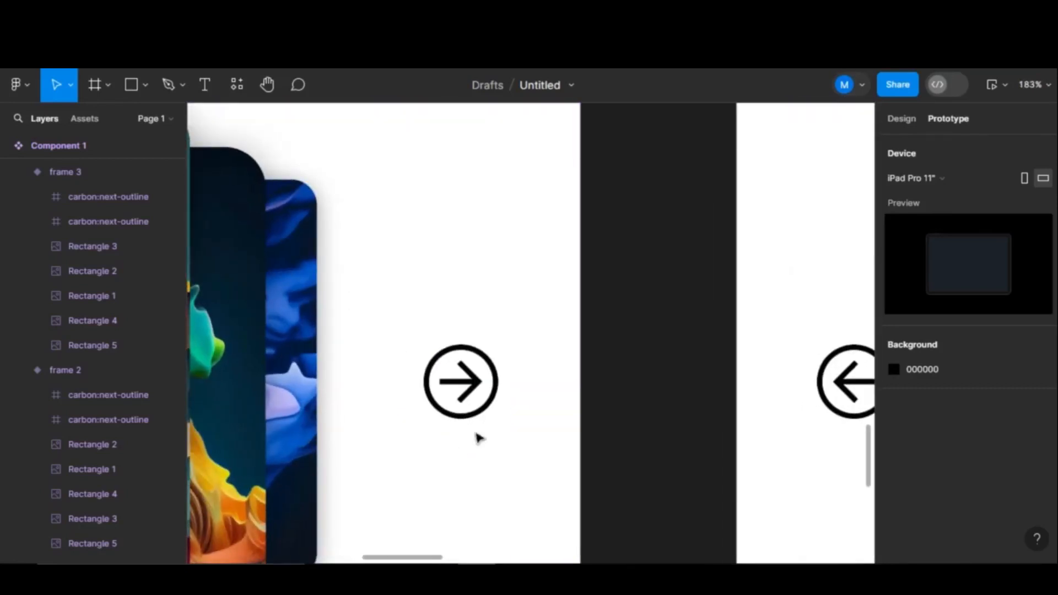
left_click(238, 296)
left_click(127, 222)
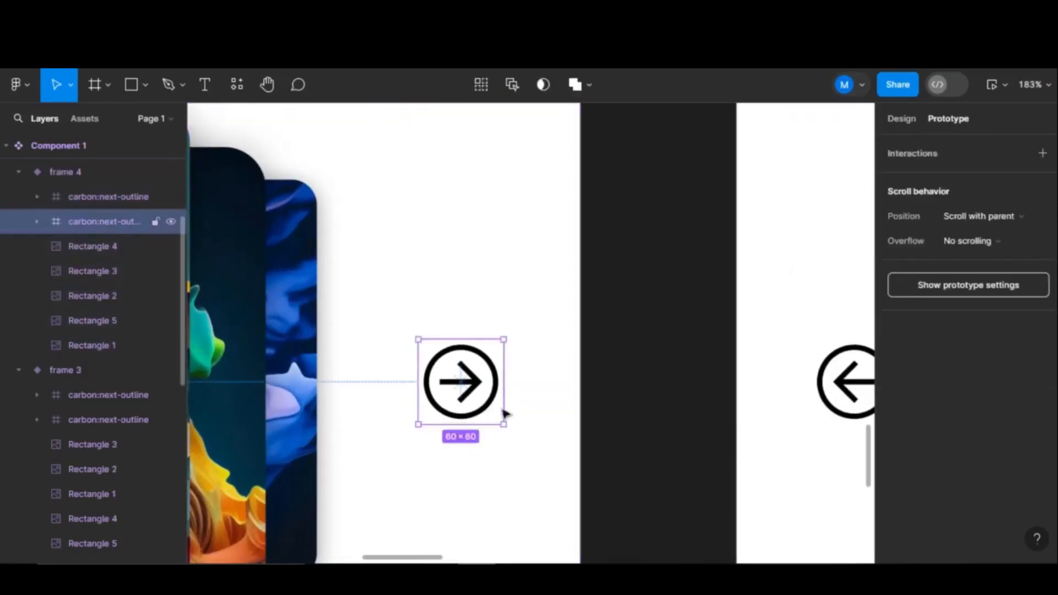
left_click_drag(503, 382, 753, 405)
left_click(711, 354)
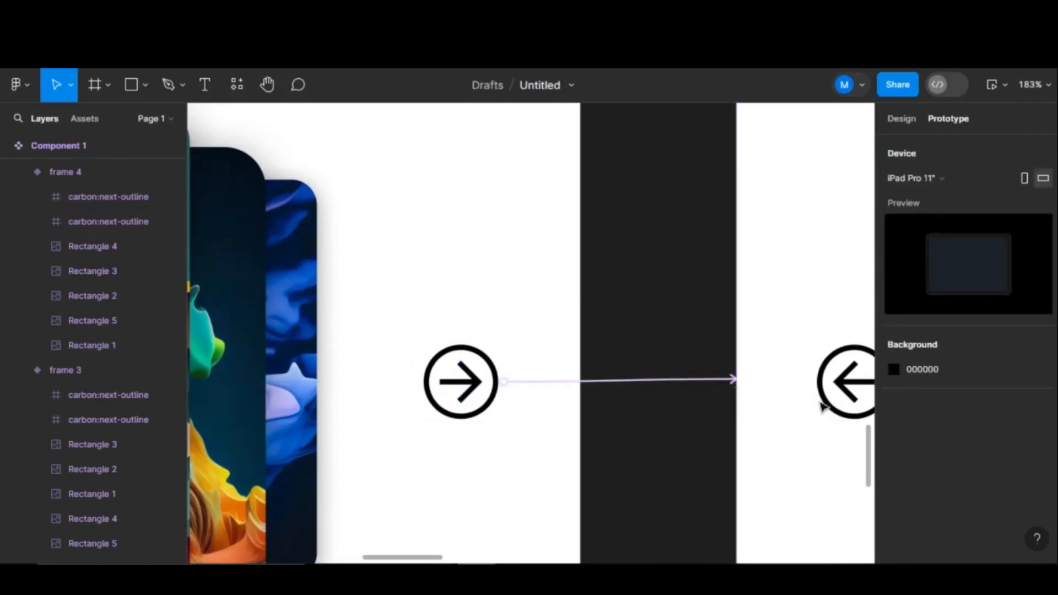
- Connect frame 5's left arrow back to frame 4 with Smart animate, Ease out 300ms
left_click(822, 403)
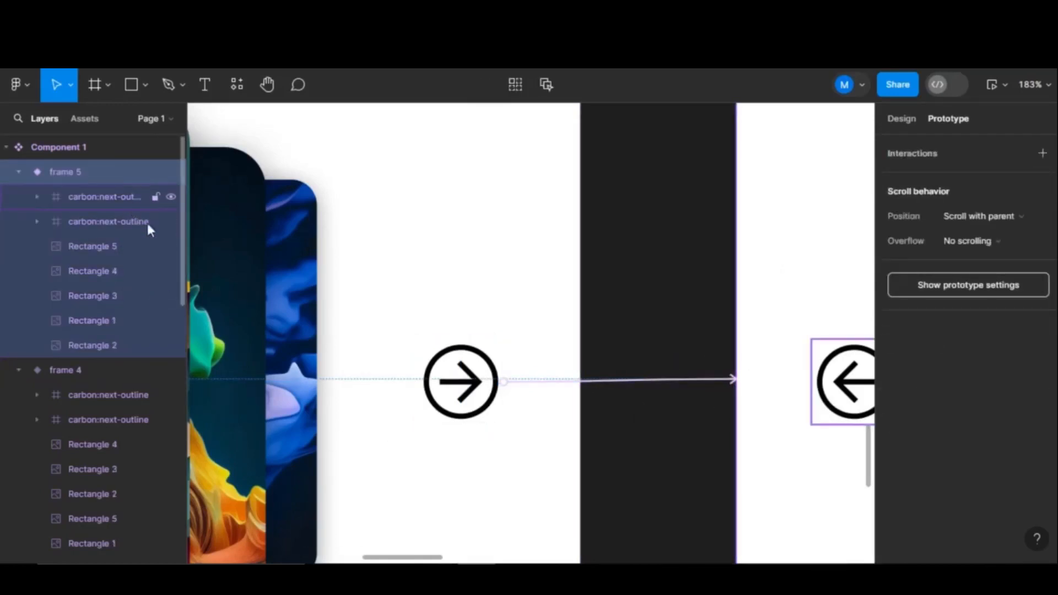
left_click(132, 197)
left_click_drag(813, 382, 581, 382)
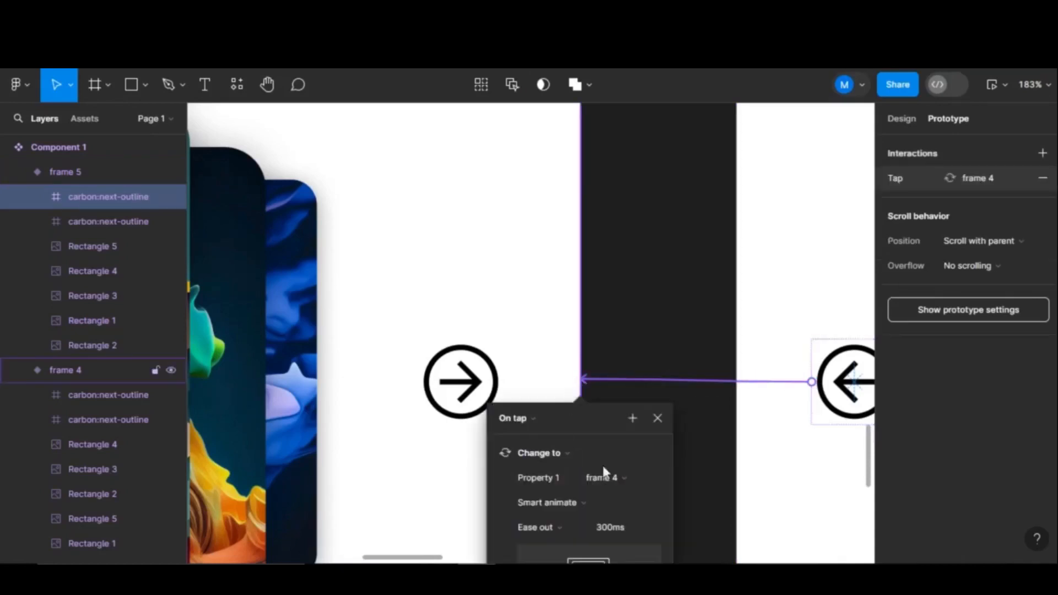
left_click(695, 477)
scroll(695, 479, "down", 2)
scroll(695, 478, "down", 6)
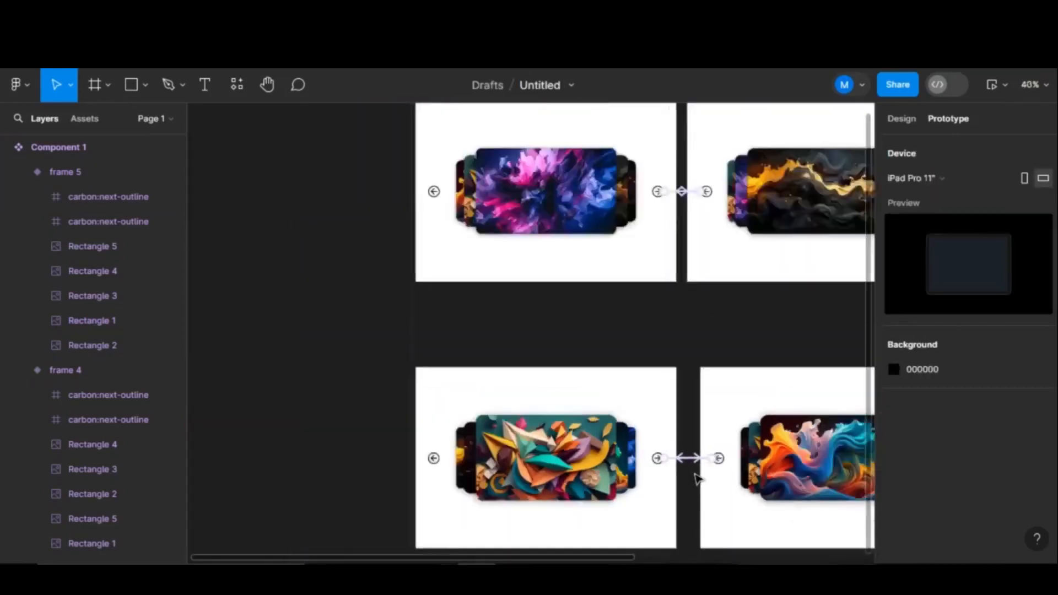
left_click_drag(697, 371, 618, 325)
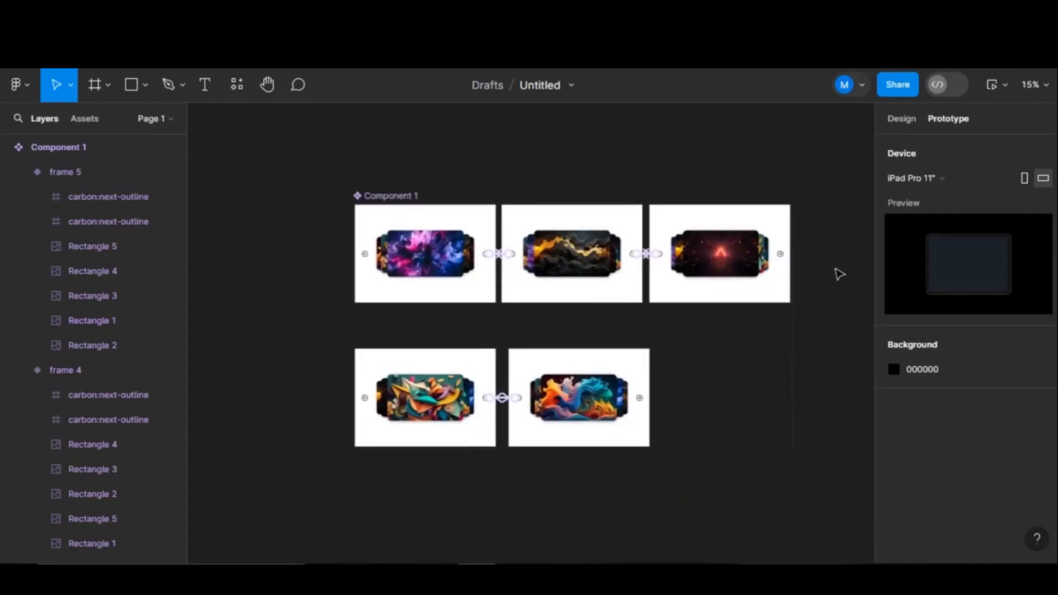
- Link frame 3's next arrow to frame 4
scroll(784, 265, "up", 8)
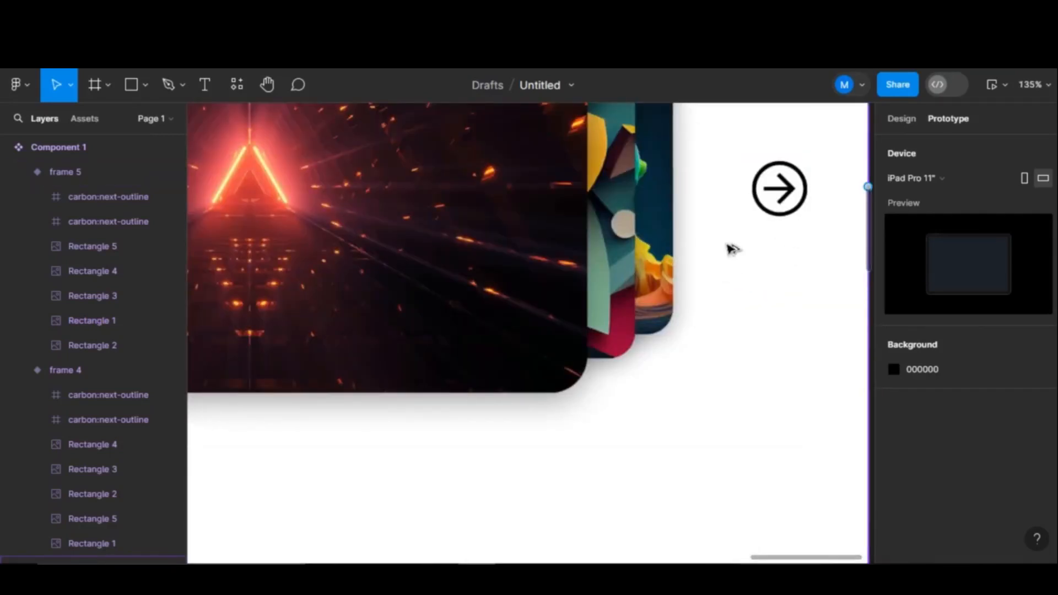
left_click(732, 248)
left_click(114, 411)
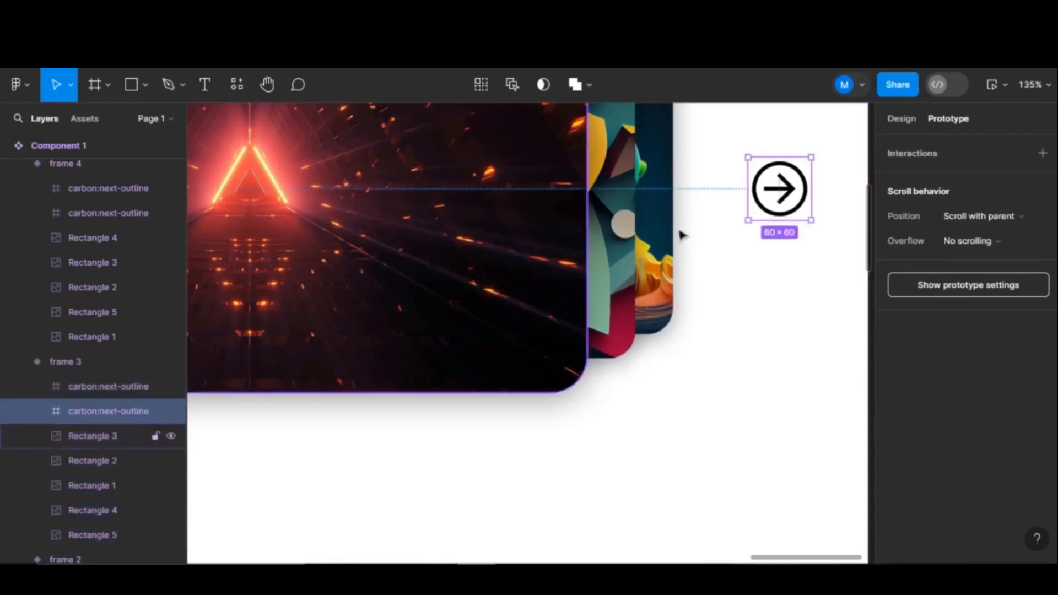
left_click_drag(817, 192, 355, 477)
scroll(677, 398, "down", 5)
scroll(680, 402, "down", 6)
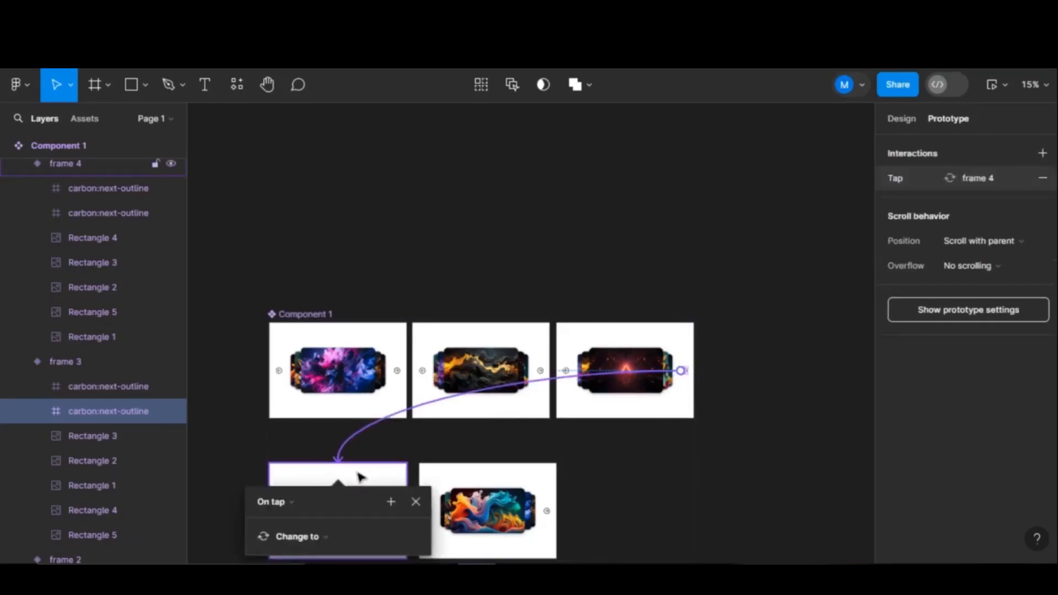
left_click(739, 472)
- Connect frame 4's back arrow to frame 3
scroll(281, 525, "up", 2)
scroll(281, 525, "up", 4)
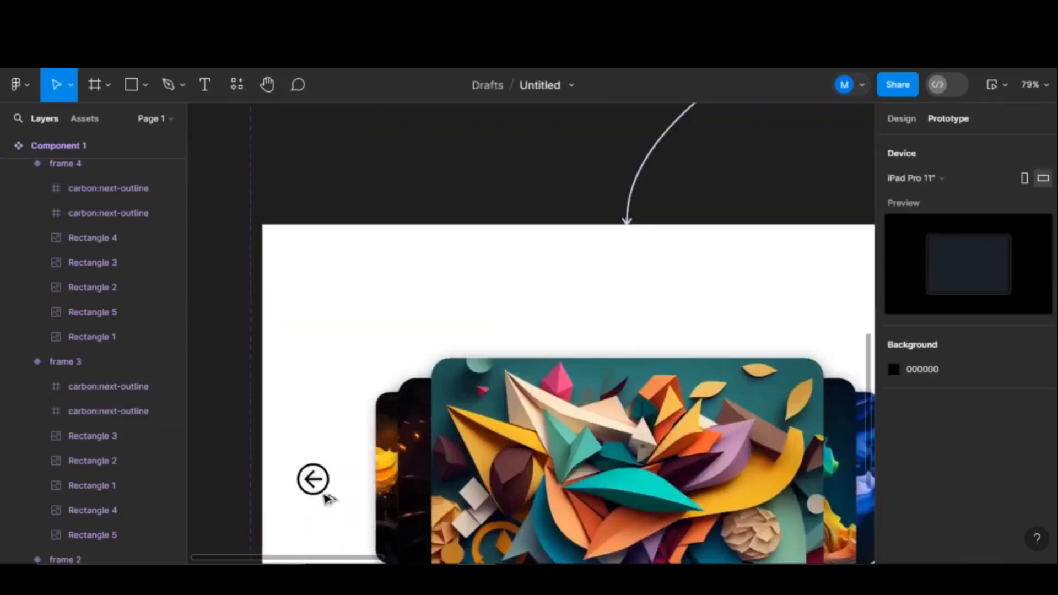
left_click(267, 390)
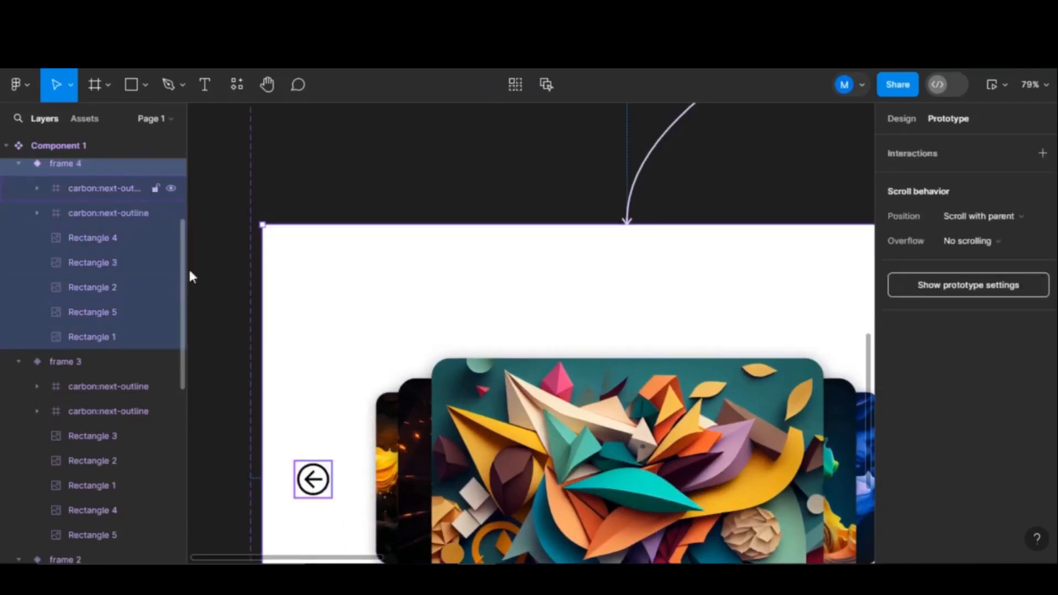
left_click(313, 479)
scroll(313, 474, "down", 3)
scroll(313, 473, "down", 3)
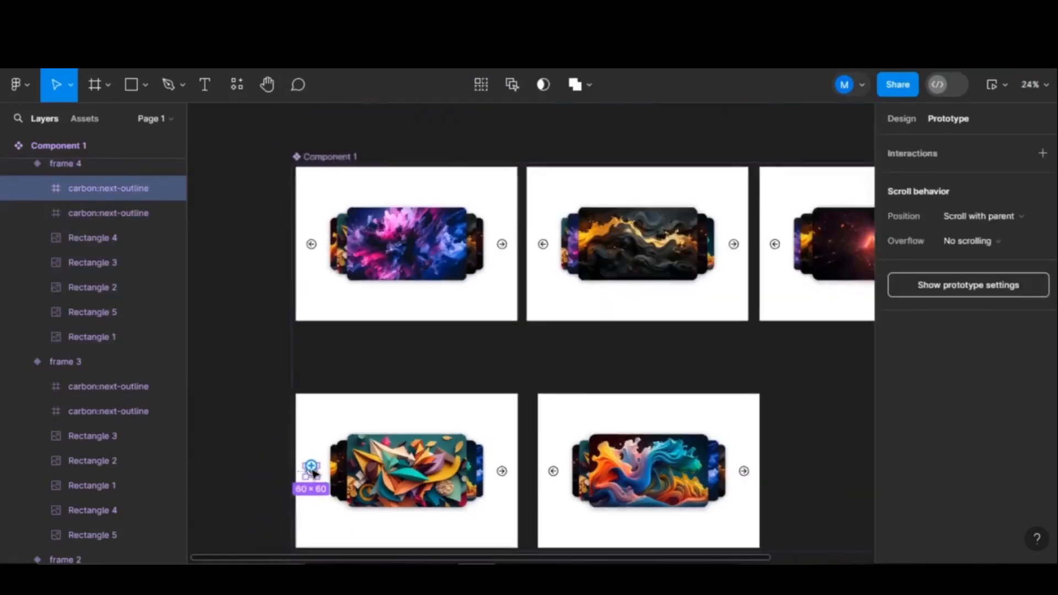
left_click_drag(312, 467, 814, 342)
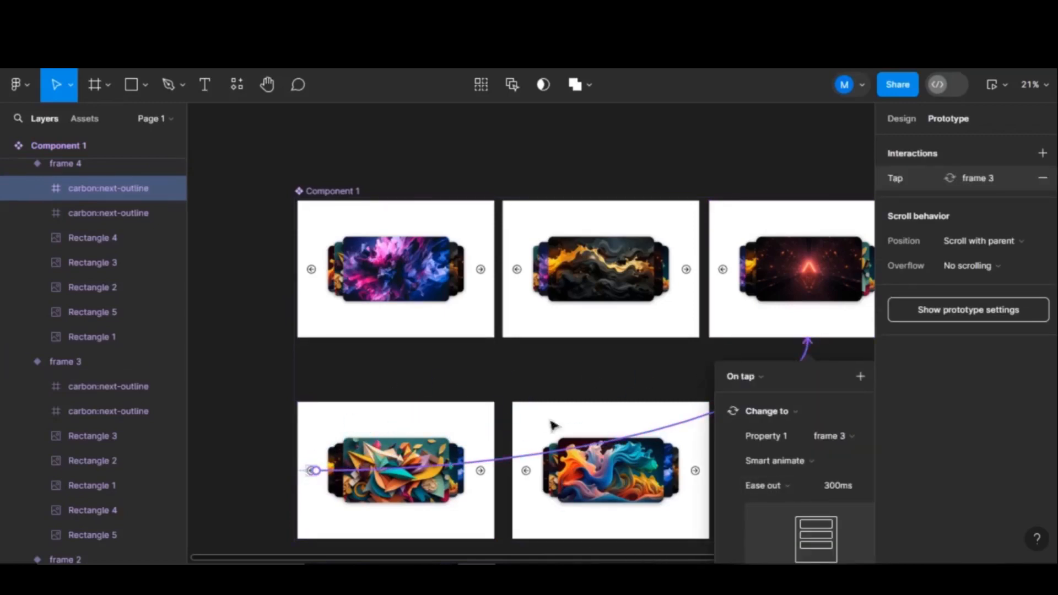
left_click(568, 371)
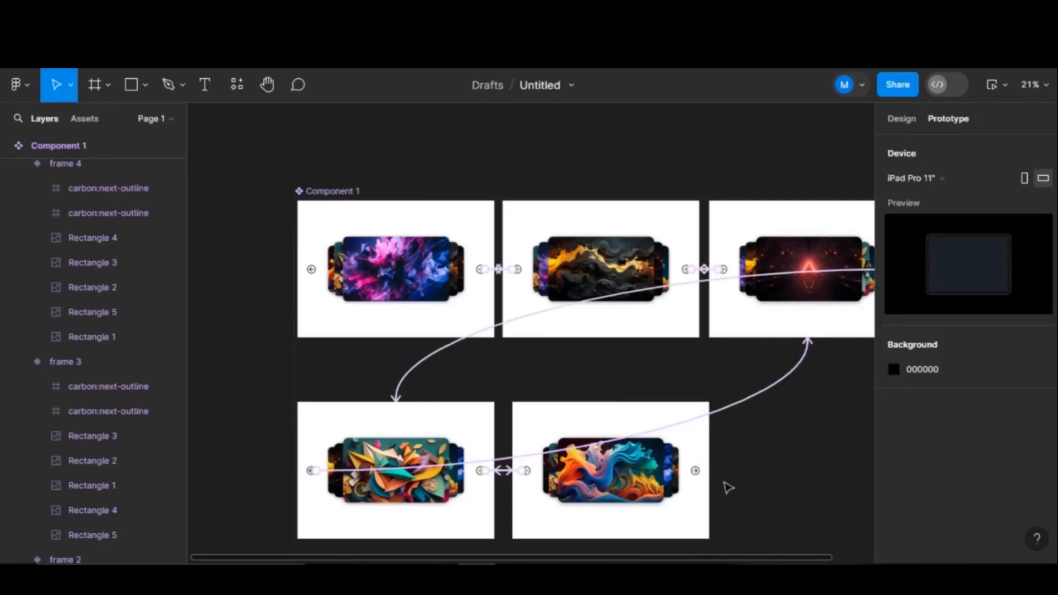
- Link frame 5's next arrow to frame 1 with Smart animate, Ease out 300ms
scroll(697, 472, "up", 5)
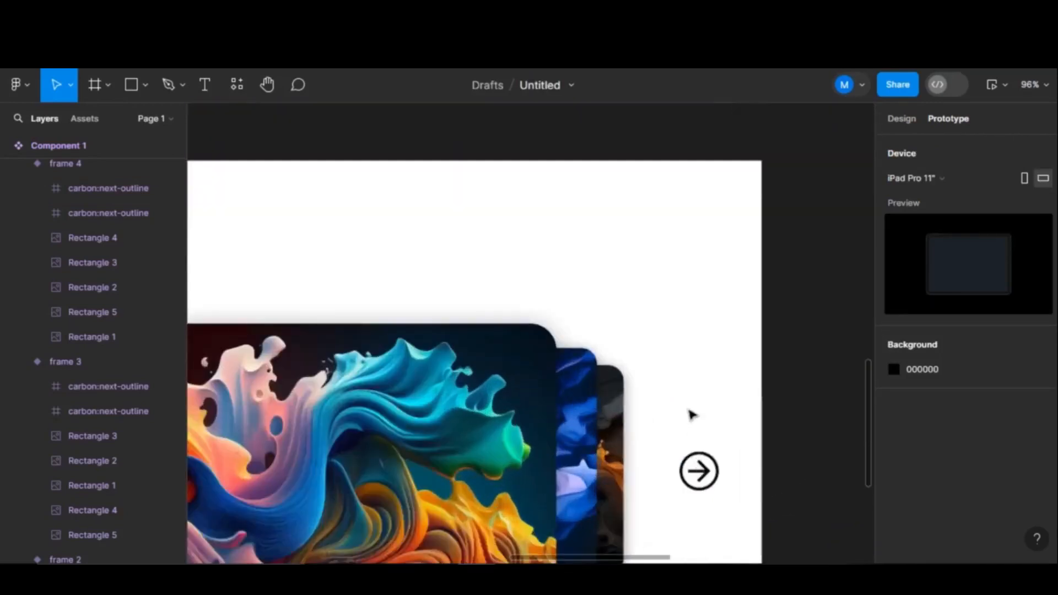
left_click(699, 471)
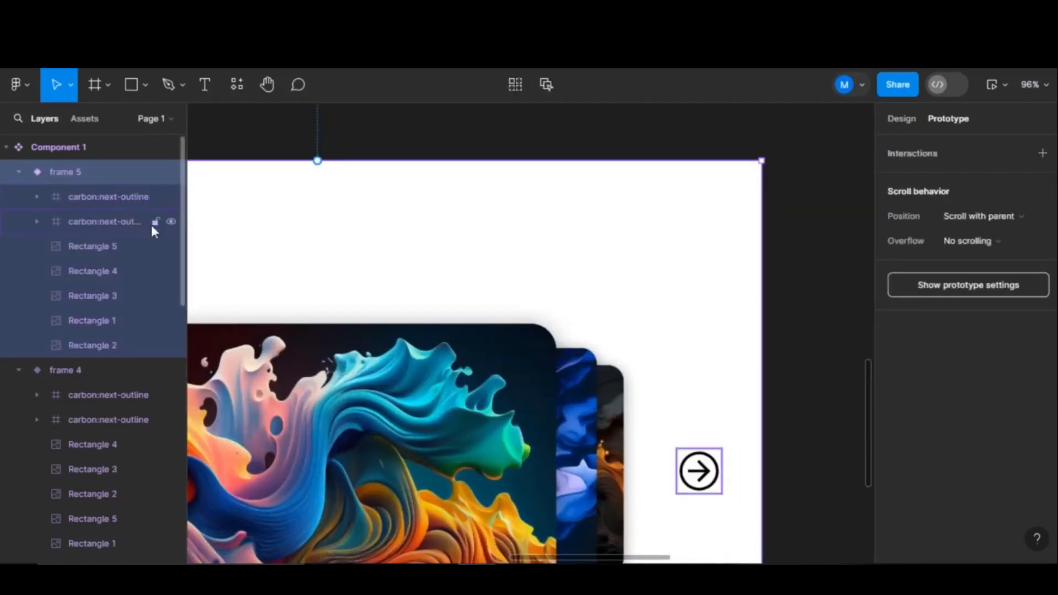
left_click(153, 230)
scroll(695, 462, "down", 5)
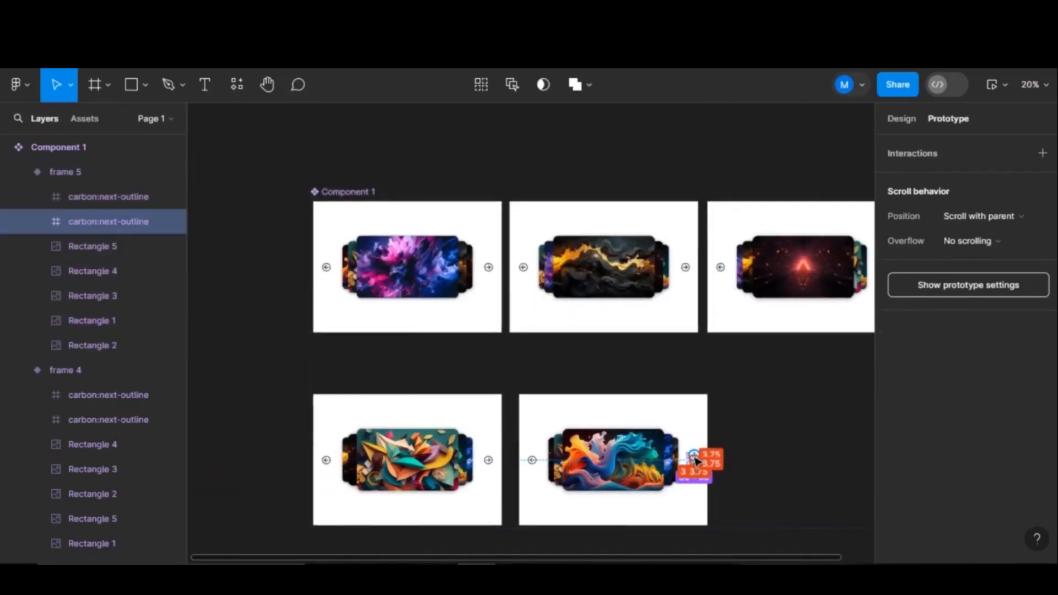
left_click_drag(694, 456, 406, 337)
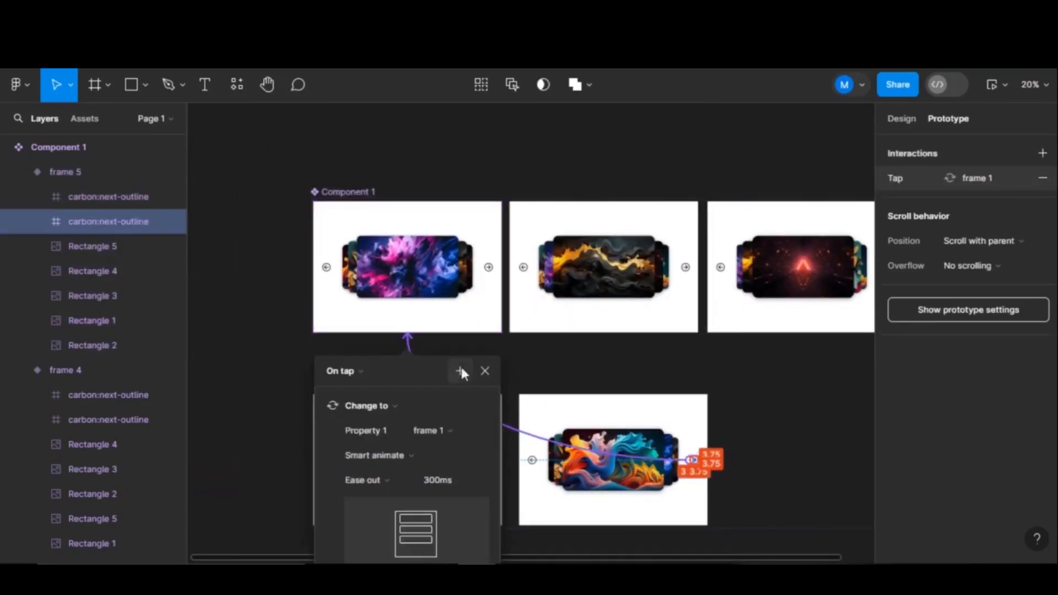
left_click(677, 360)
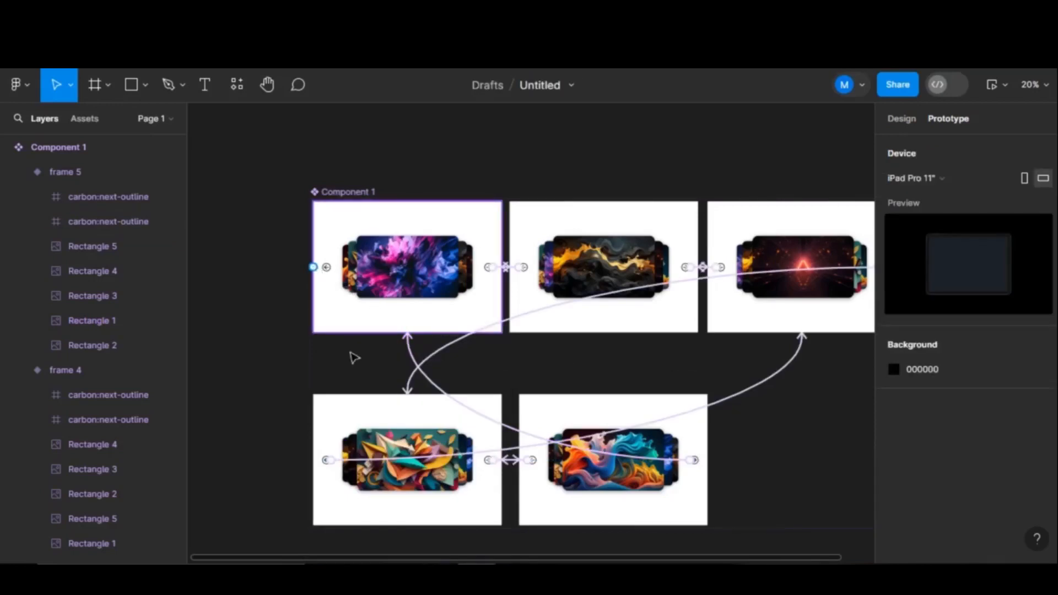
scroll(354, 359, "down", 5)
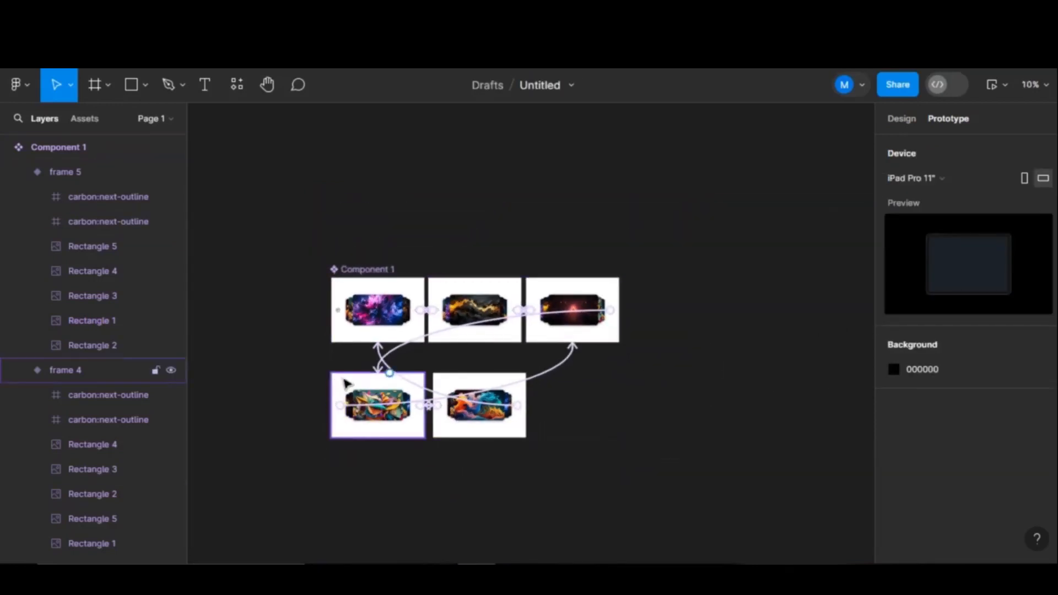
- Drag a Component 1 instance into the centre of the iPad Pro 11" frame
left_click(344, 383)
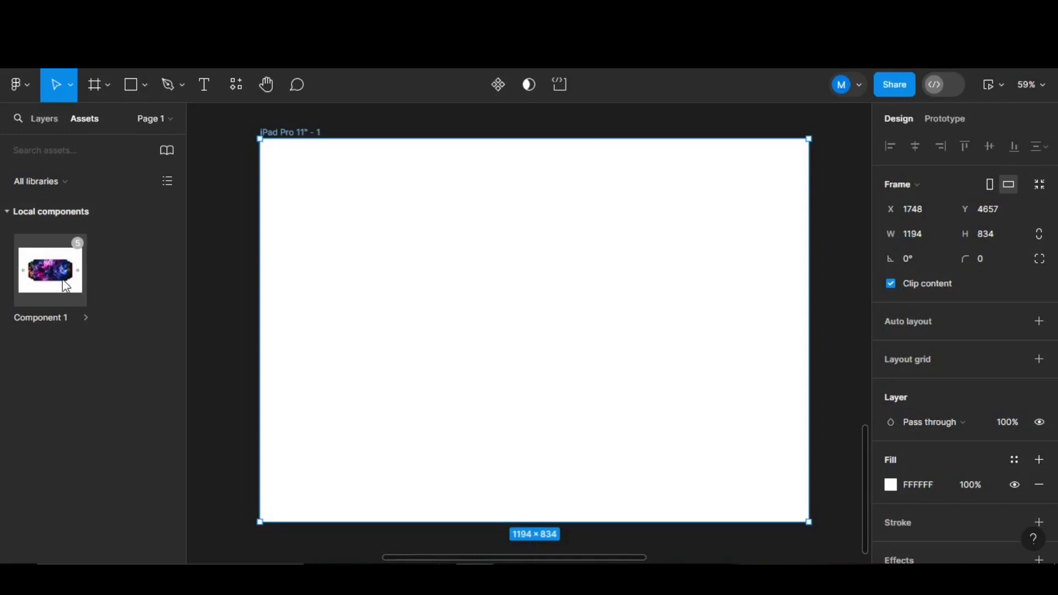
left_click_drag(68, 281, 605, 319)
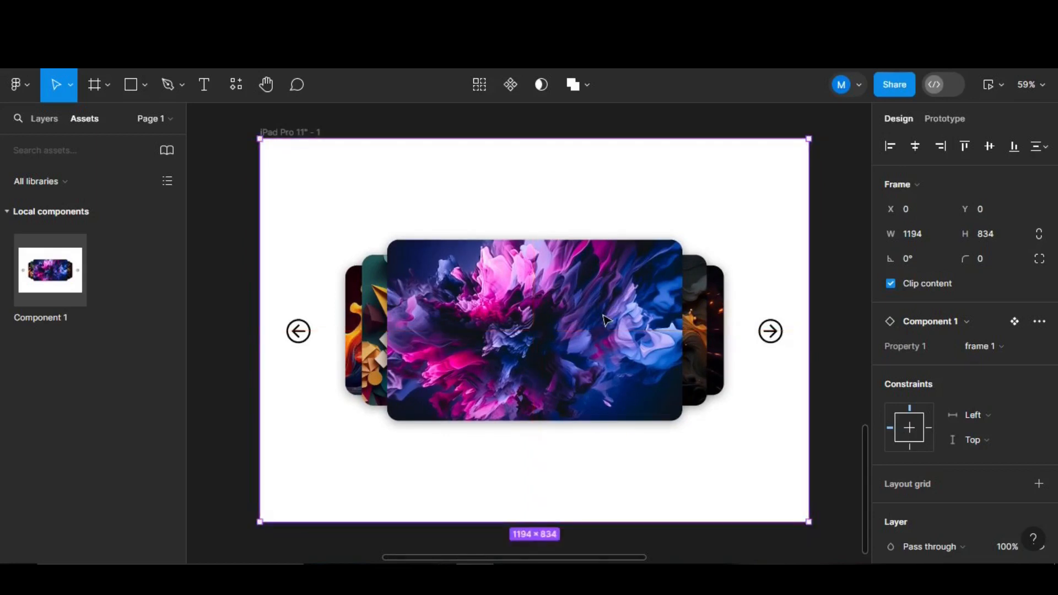
- Open the prototype preview of the iPad frame
left_click(991, 83)
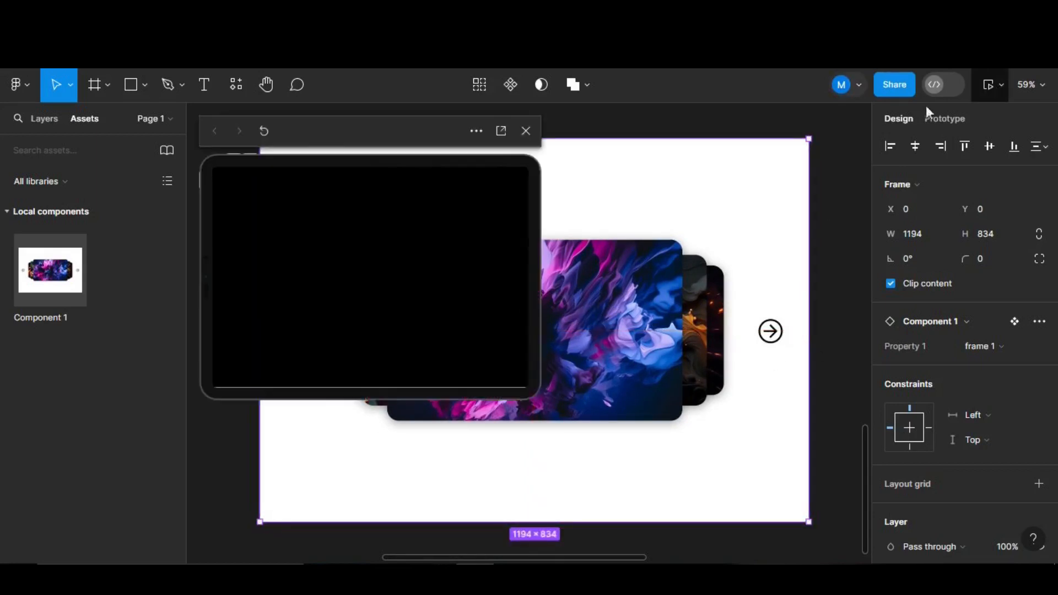
left_click(524, 130)
left_click(308, 134)
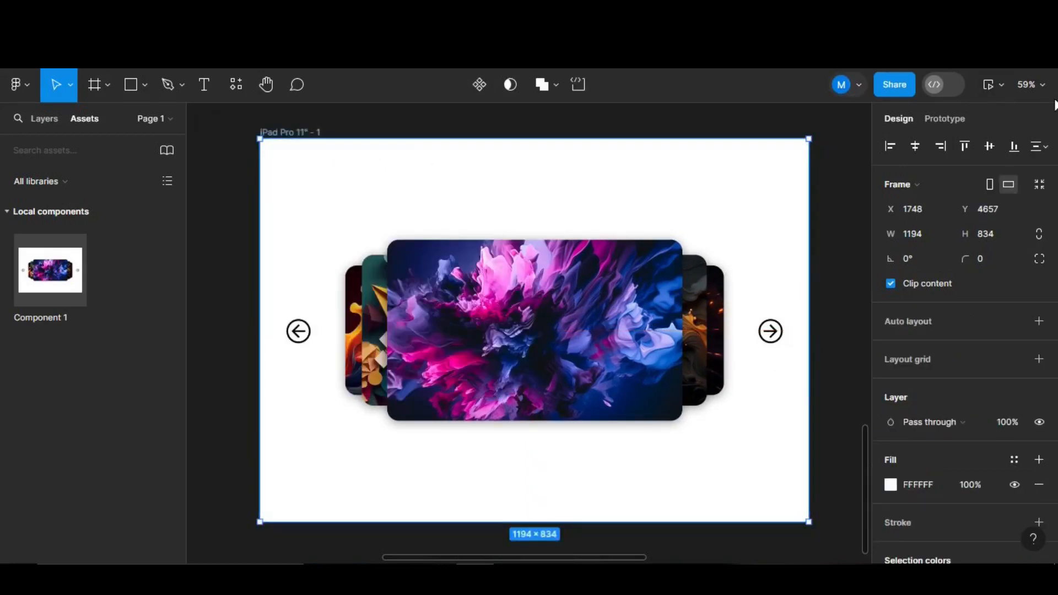
left_click(991, 82)
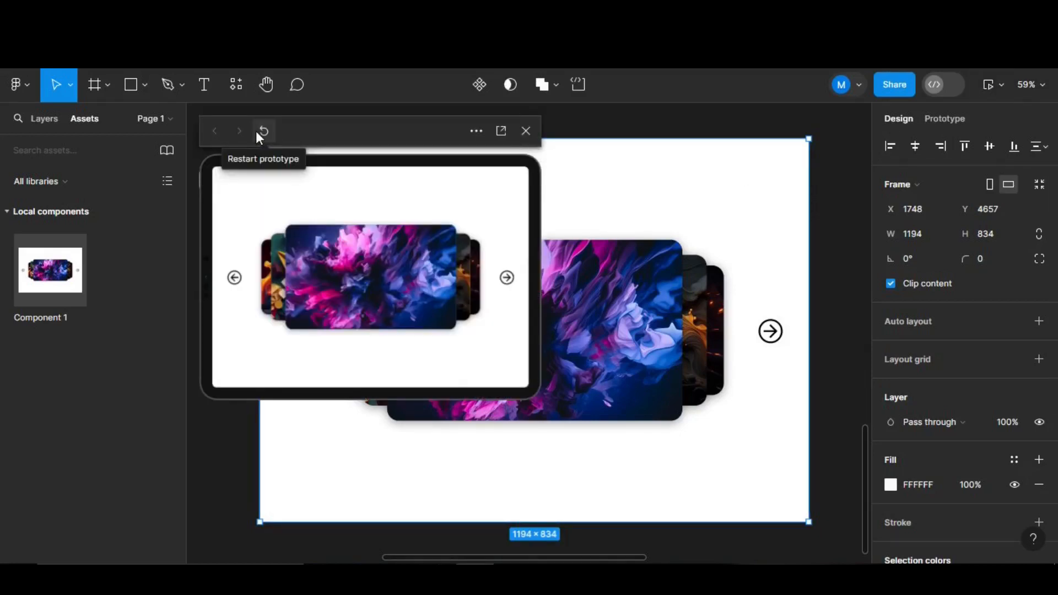
- Step the carousel forward seven images, back two, then forward two
left_click(512, 281)
left_click(512, 281)
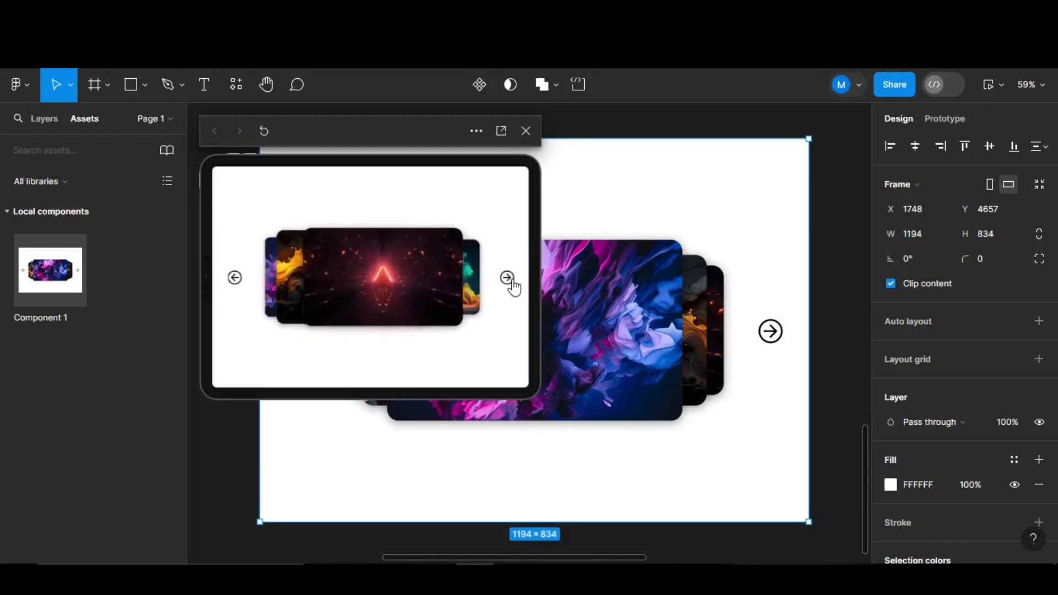
left_click(512, 280)
left_click(512, 281)
left_click(512, 281)
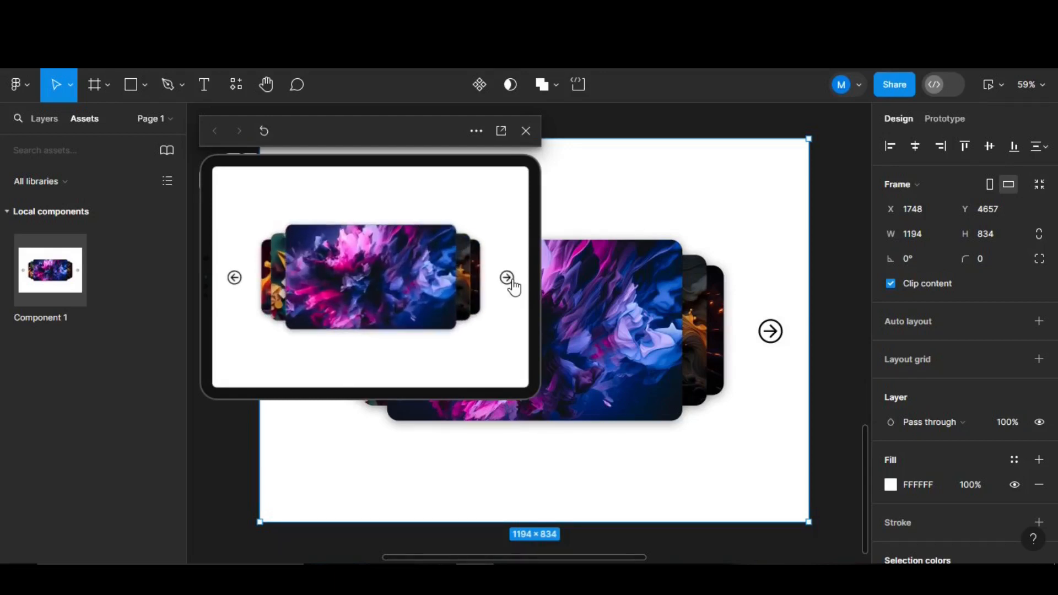
left_click(512, 281)
left_click(512, 281)
left_click(231, 284)
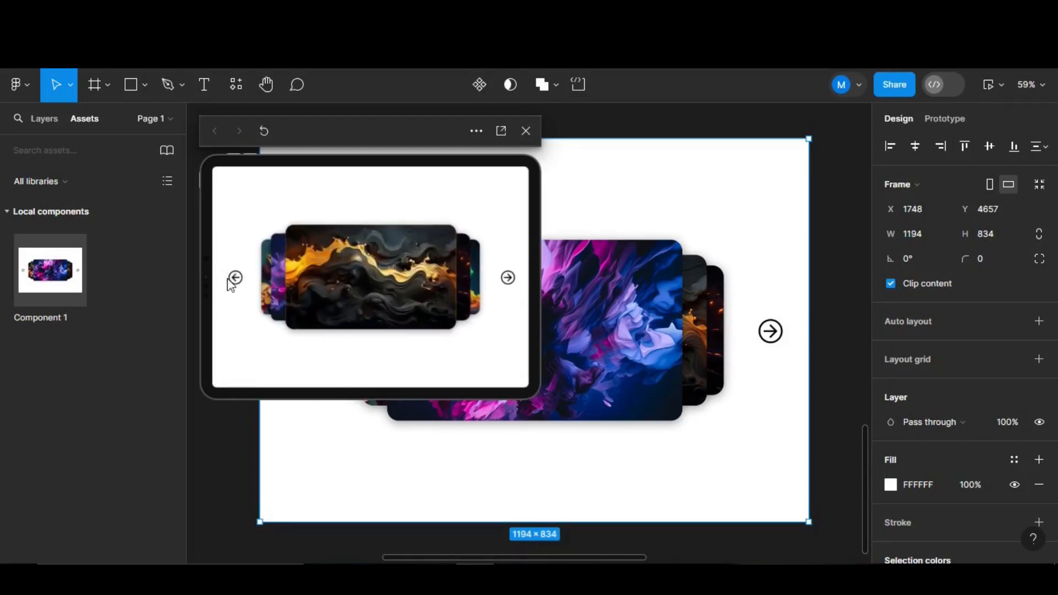
left_click(236, 280)
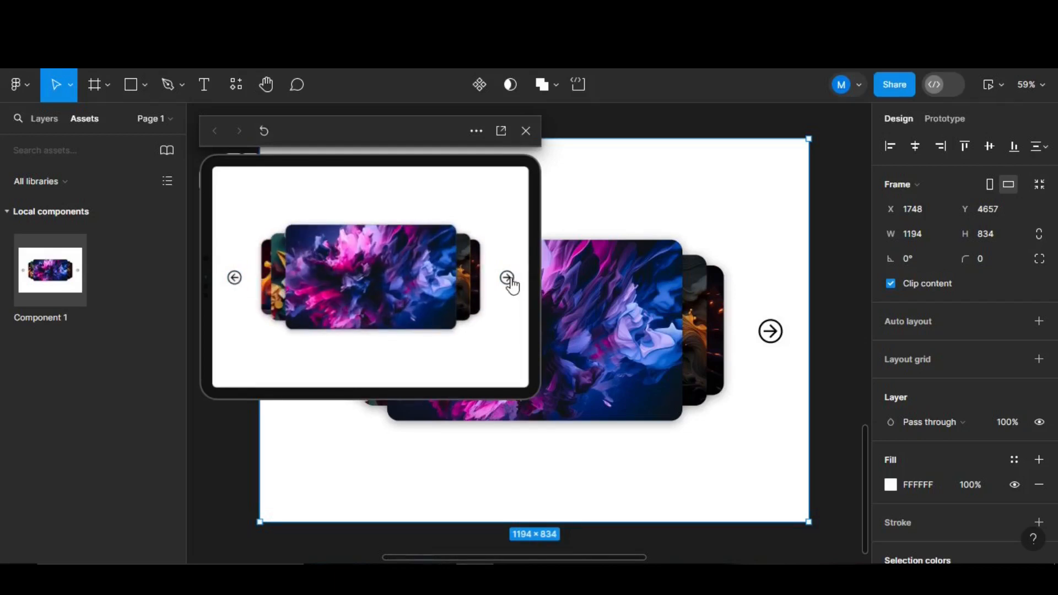
left_click(507, 281)
left_click(508, 281)
left_click(507, 281)
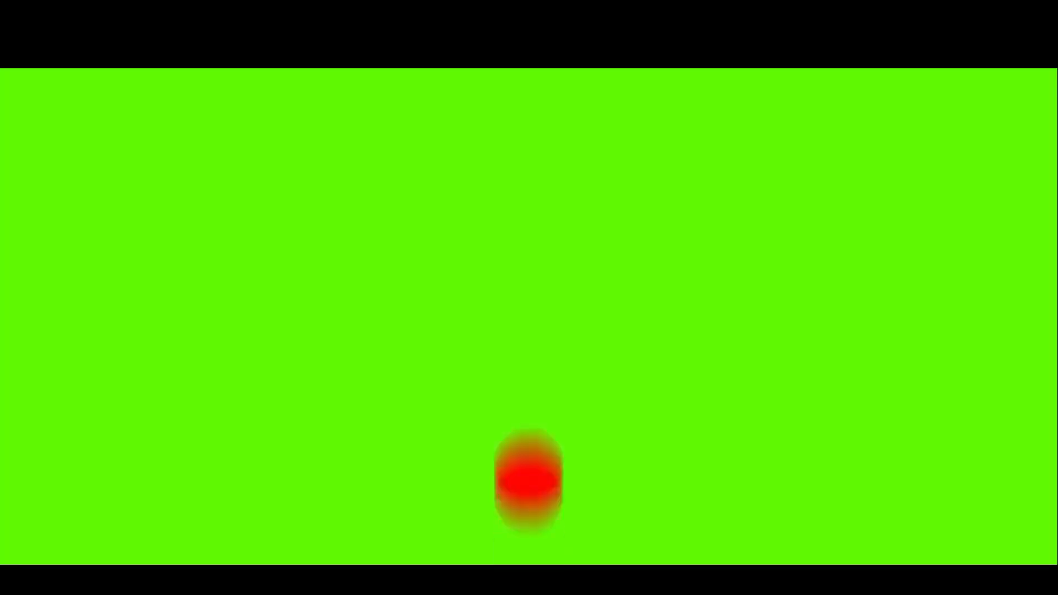